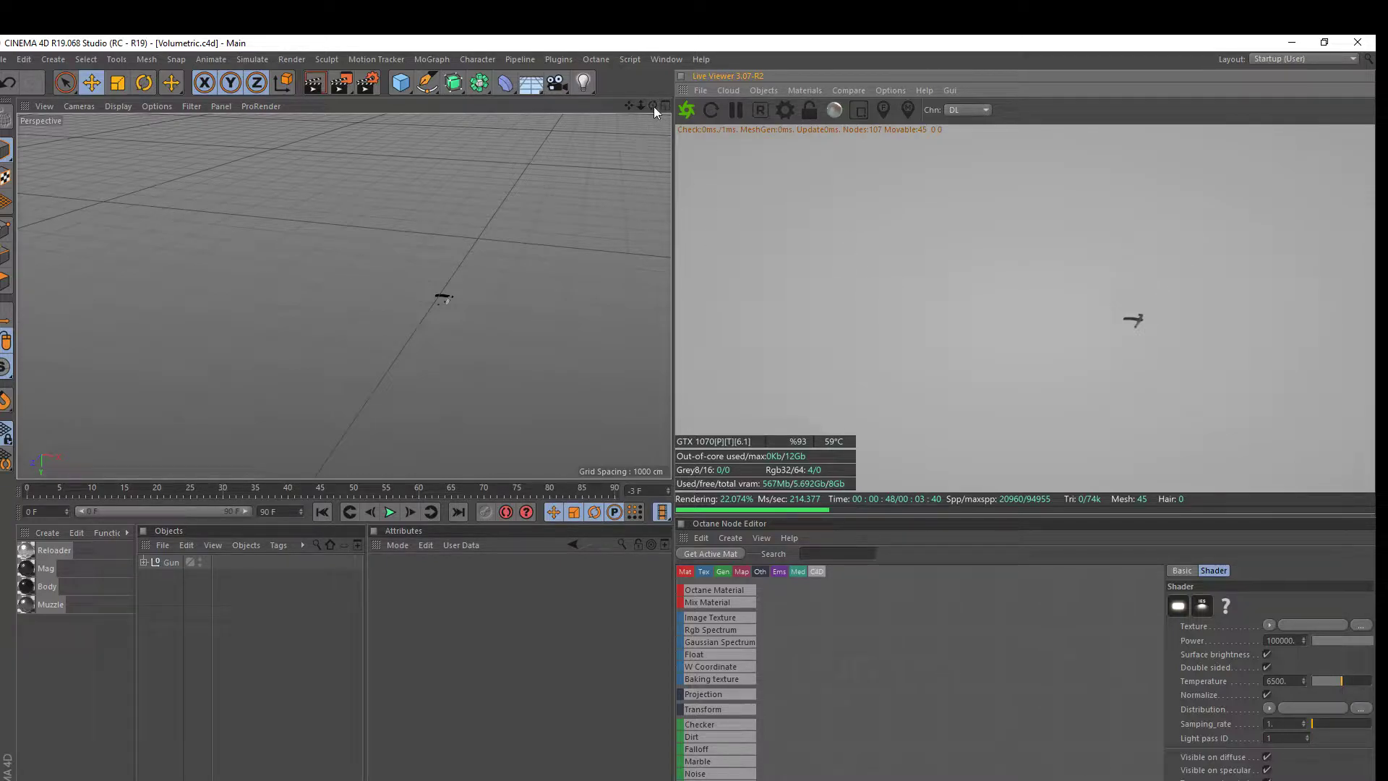
# Add a plane object to the scene with the gun model
pyautogui.moveTo(653, 106); pyautogui.dragTo(505, 196)
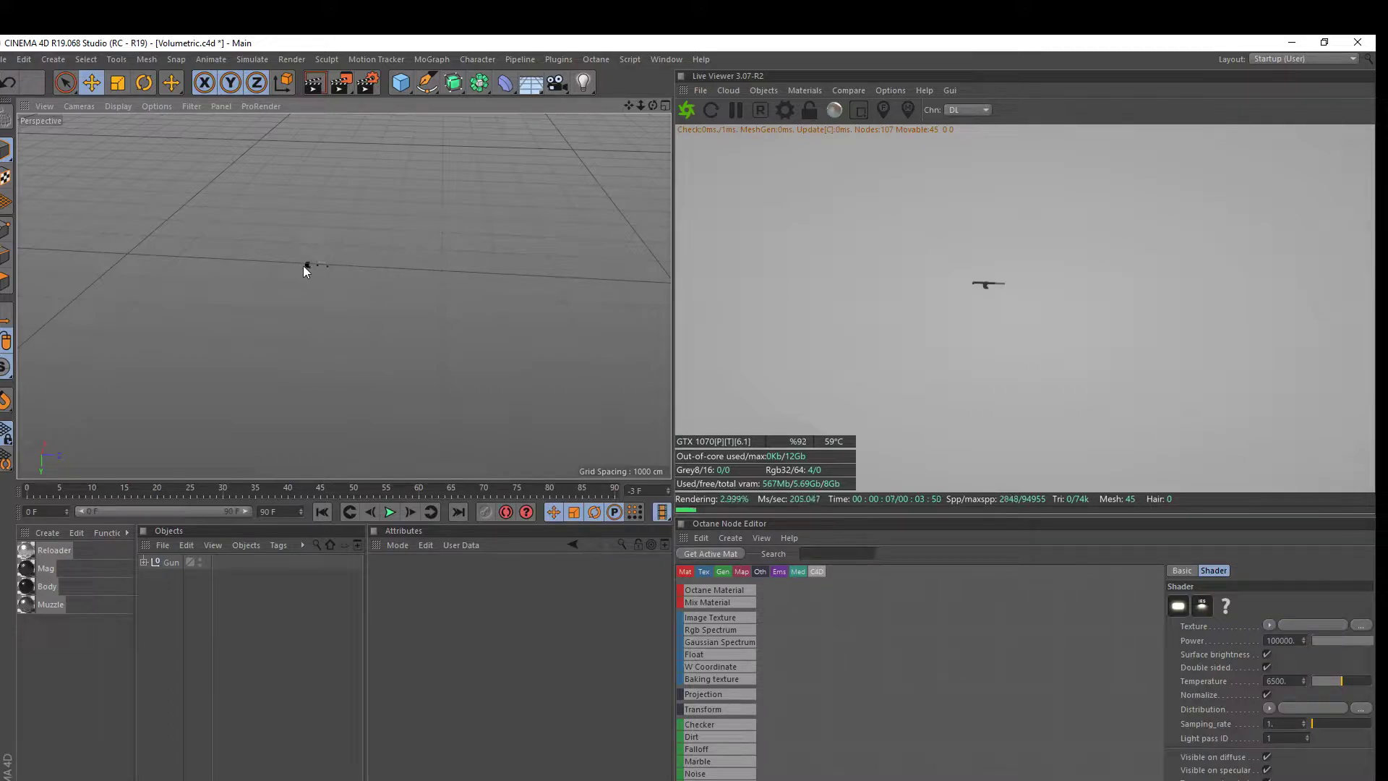
pyautogui.scroll(2, 306, 267)
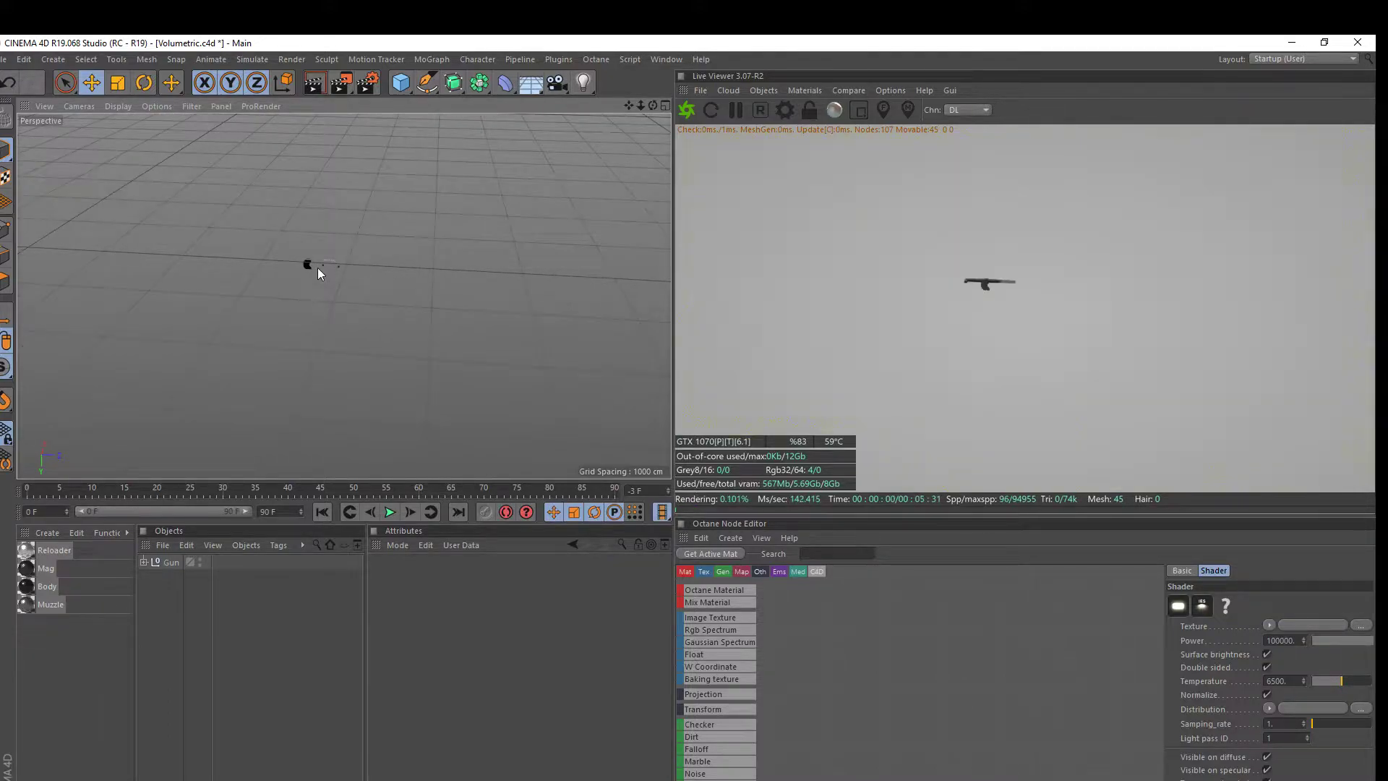
pyautogui.scroll(1, 318, 267)
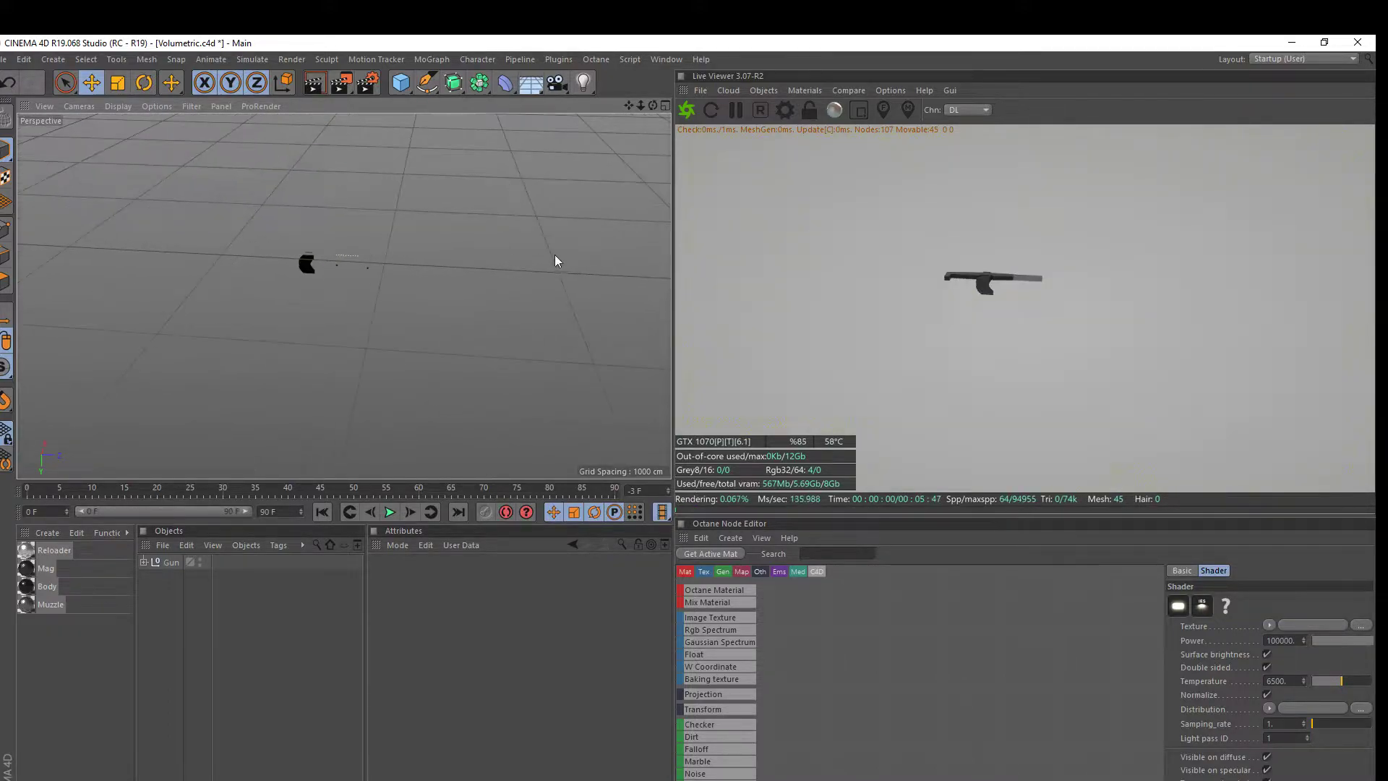
pyautogui.scroll(3, 390, 261)
pyautogui.scroll(1, 190, 223)
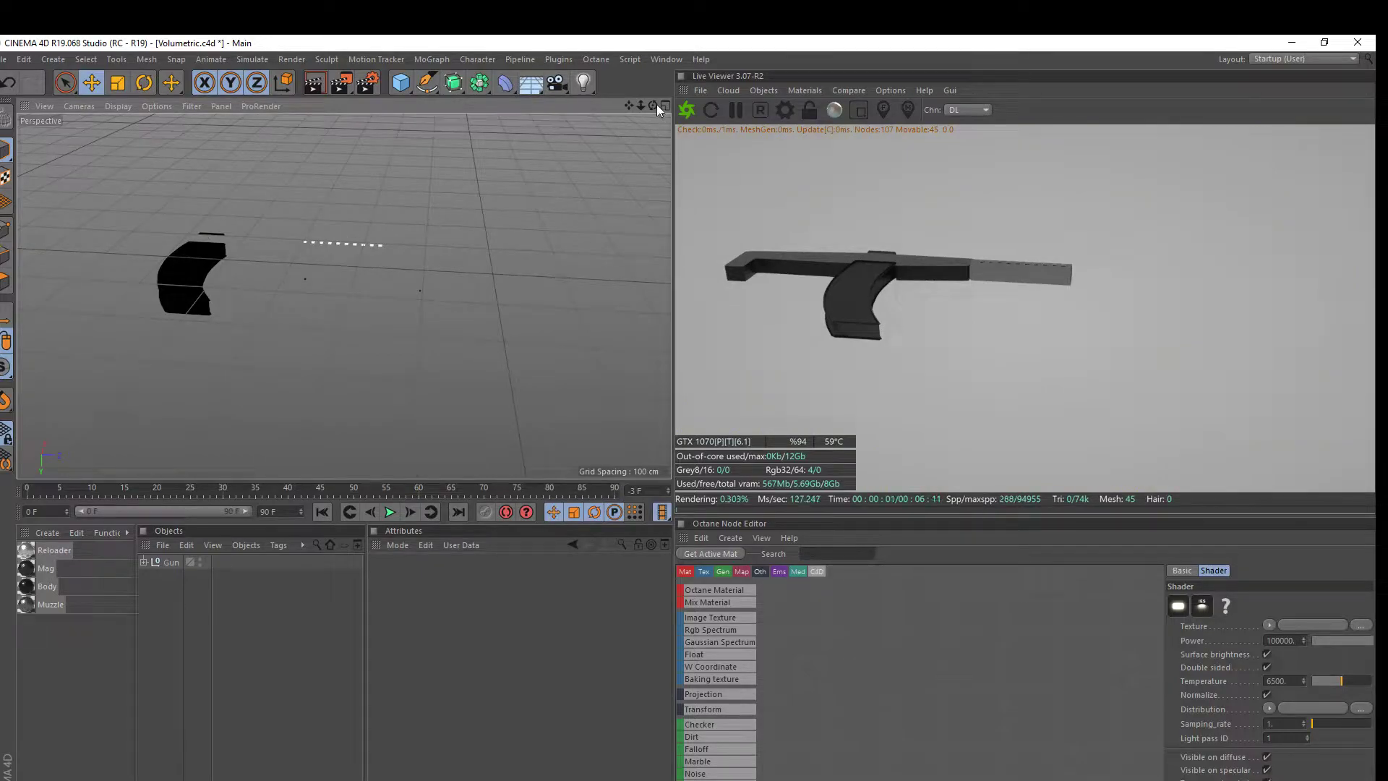
pyautogui.moveTo(656, 104); pyautogui.dragTo(629, 57)
pyautogui.scroll(-3, 440, 341)
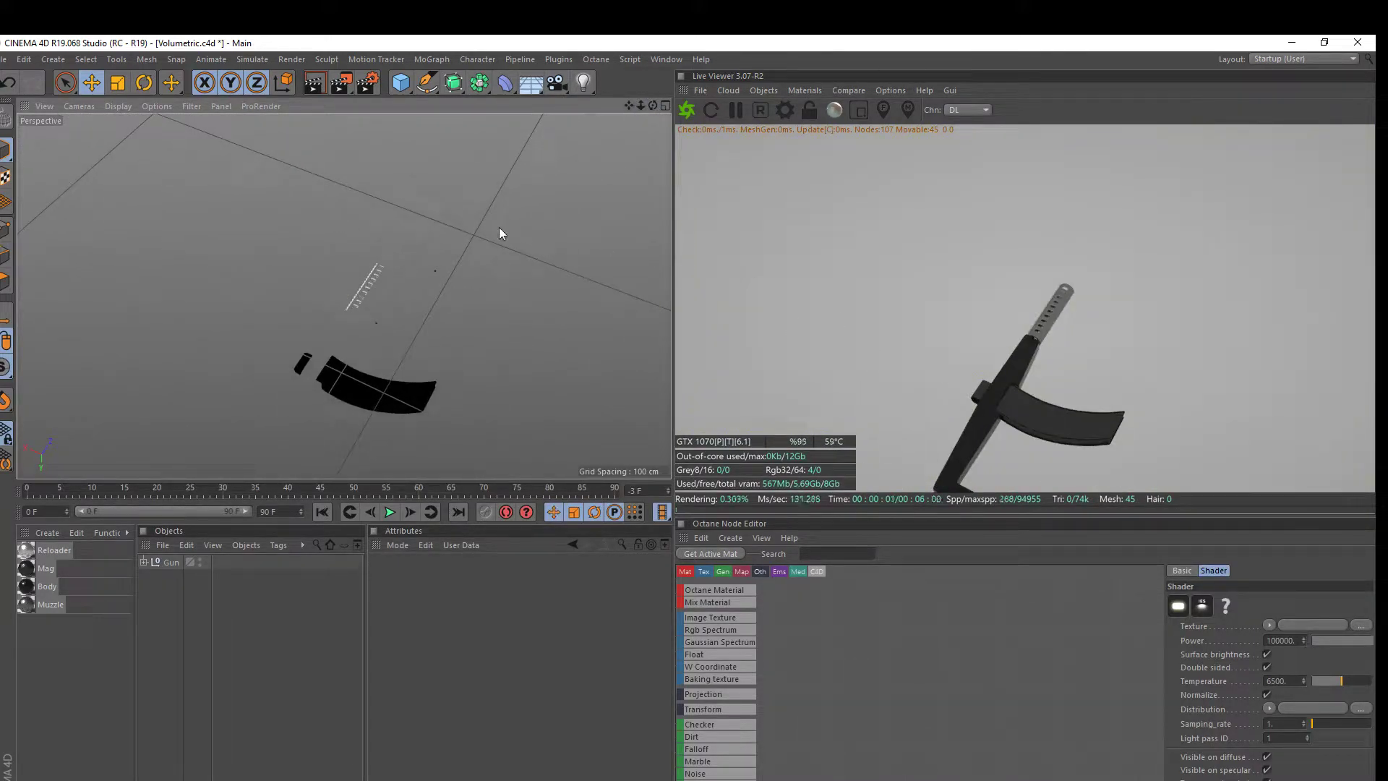
pyautogui.scroll(-2, 498, 233)
pyautogui.click(402, 84)
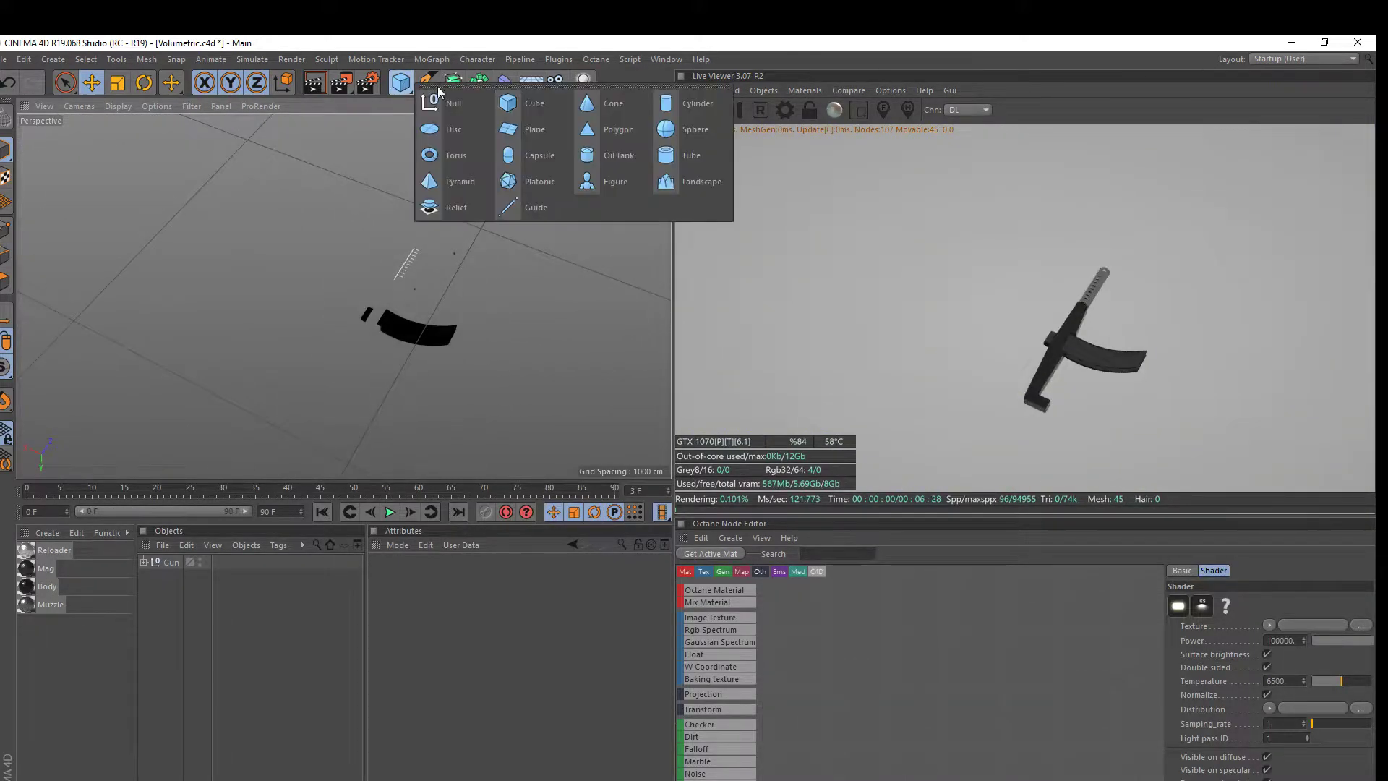
pyautogui.click(540, 128)
# Stretch the plane in width and depth into a floor around the gun, move it to about 77 cm in Y, and save the scene
pyautogui.moveTo(653, 105); pyautogui.dragTo(267, 324)
pyautogui.moveTo(350, 277); pyautogui.dragTo(450, 285)
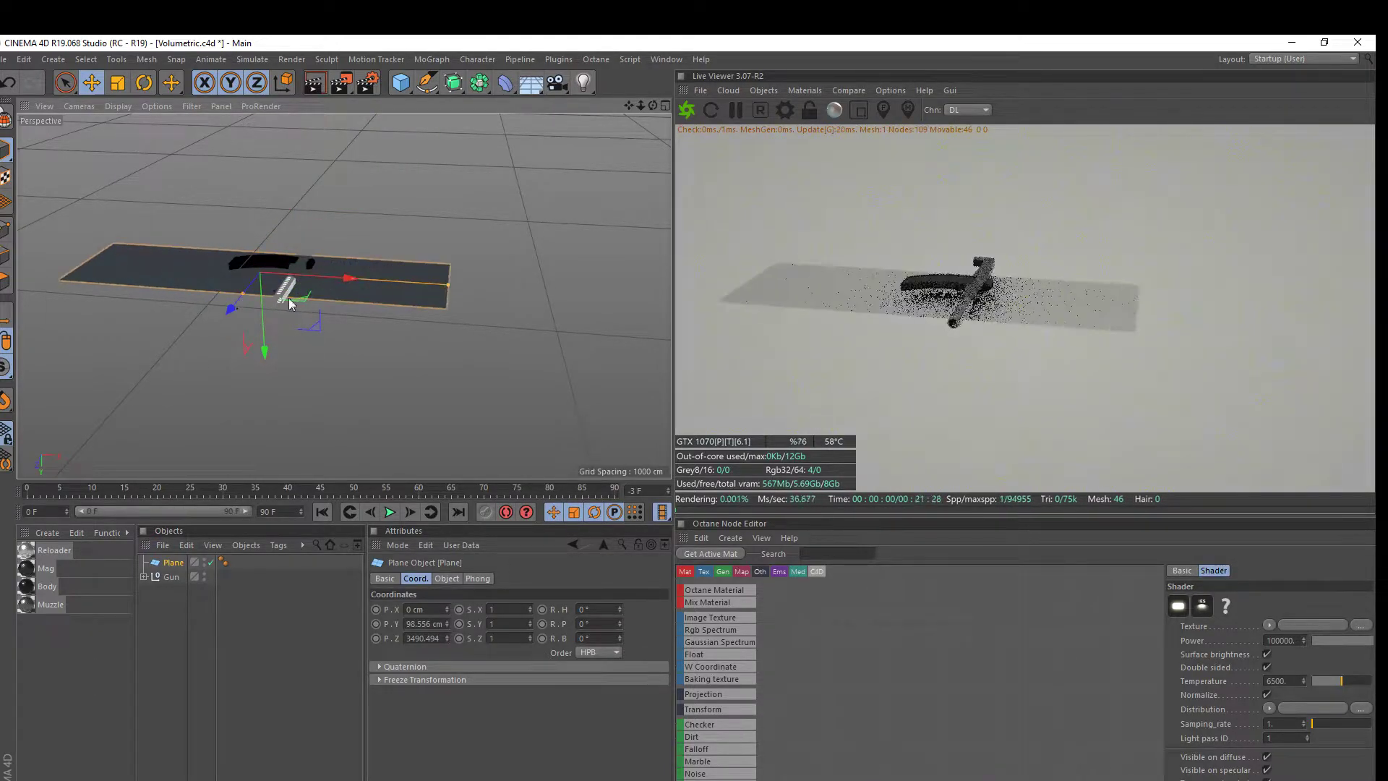
pyautogui.moveTo(242, 294); pyautogui.dragTo(177, 384)
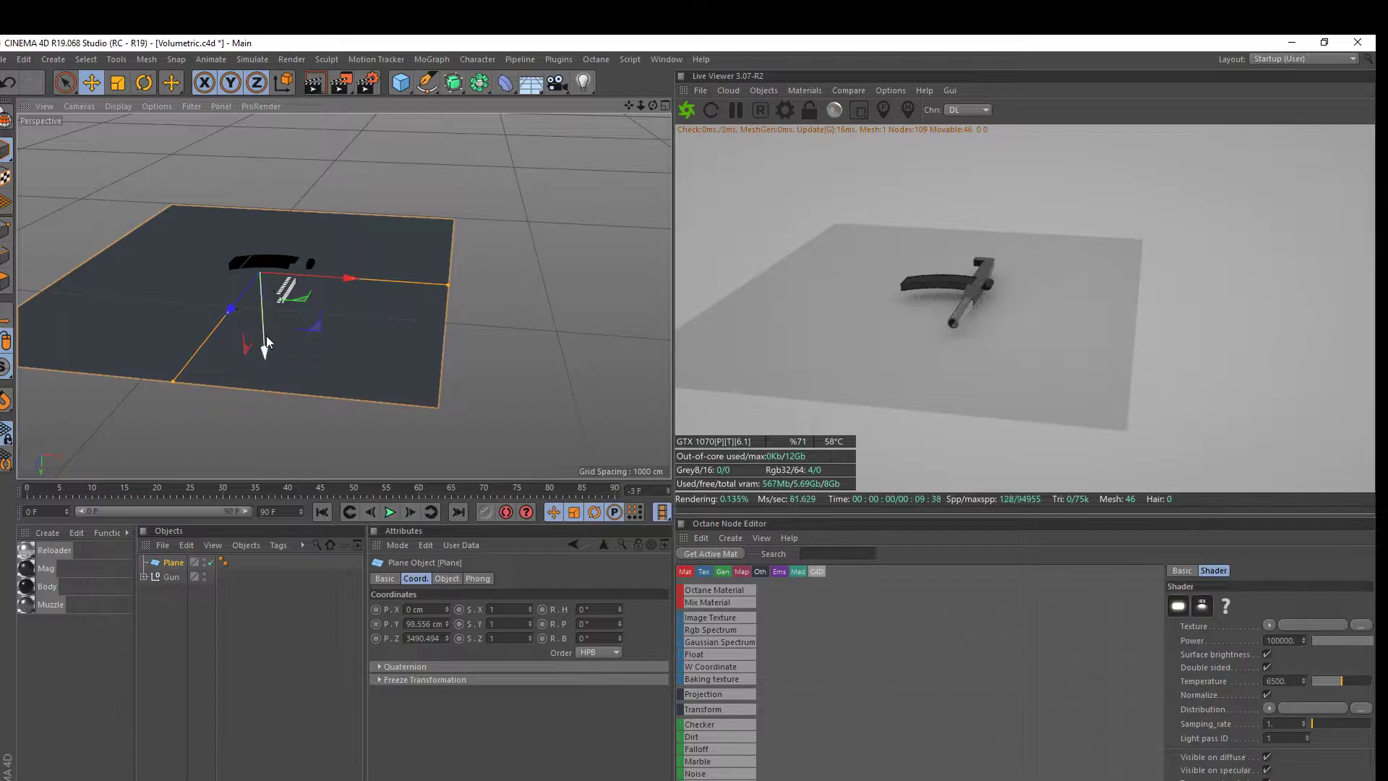
pyautogui.moveTo(266, 335); pyautogui.dragTo(263, 331)
pyautogui.hotkey('ctrl', 's')
pyautogui.scroll(-6, 389, 188)
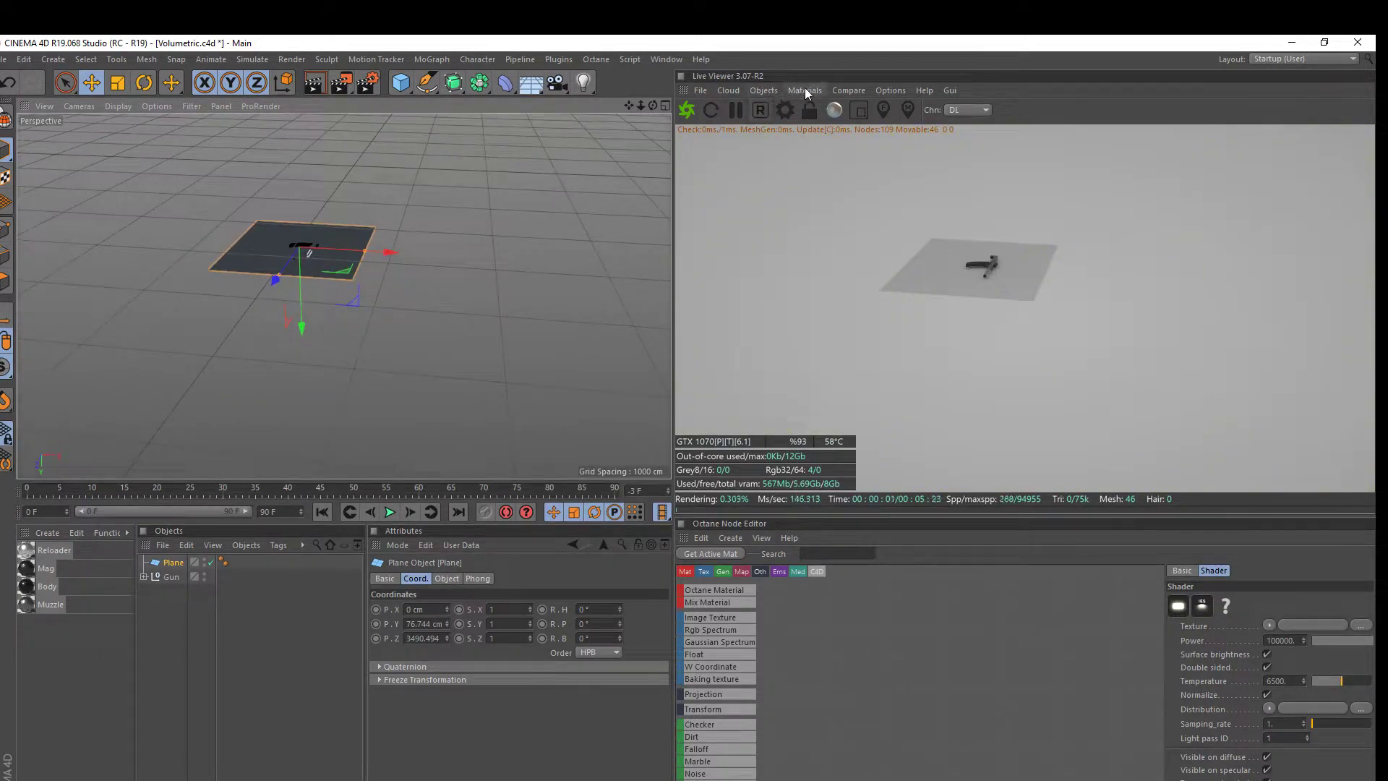
pyautogui.click(778, 88)
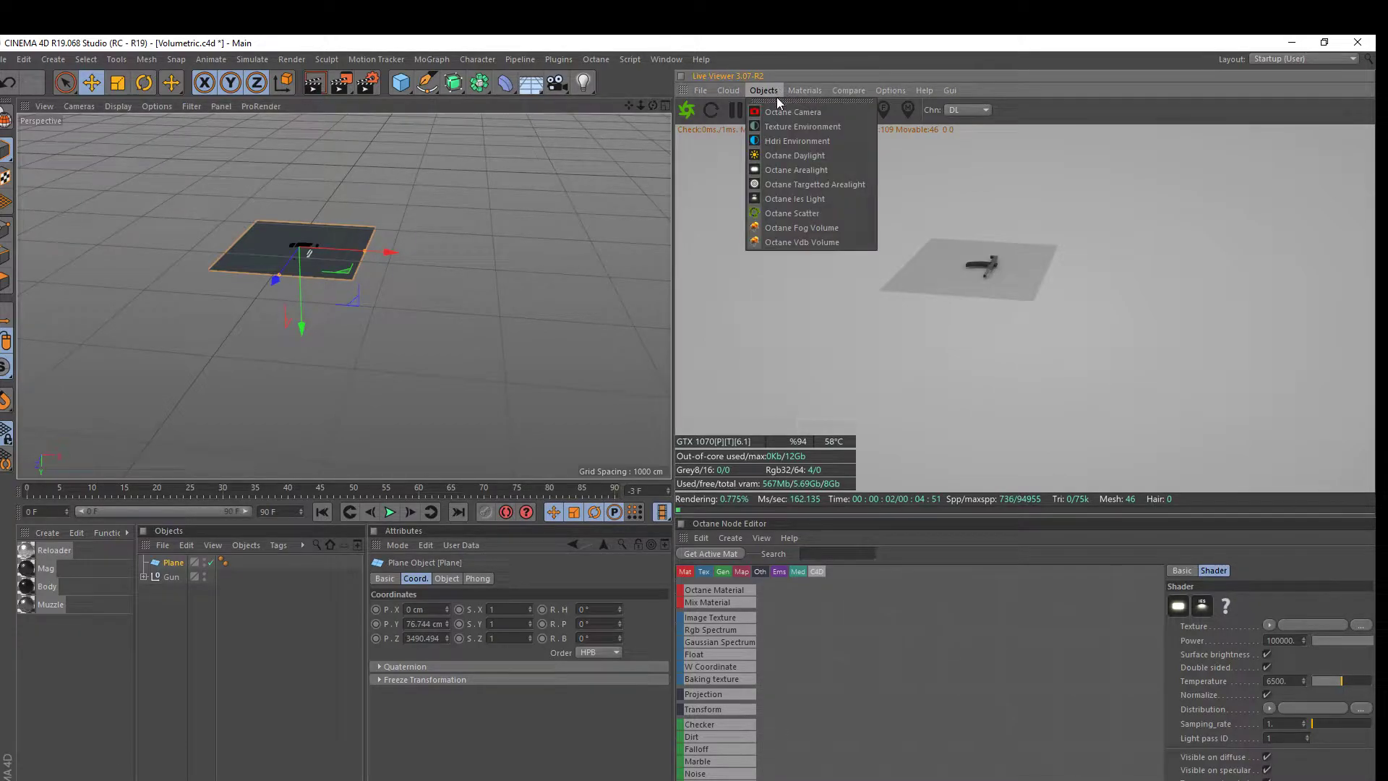
pyautogui.click(788, 139)
pyautogui.click(444, 659)
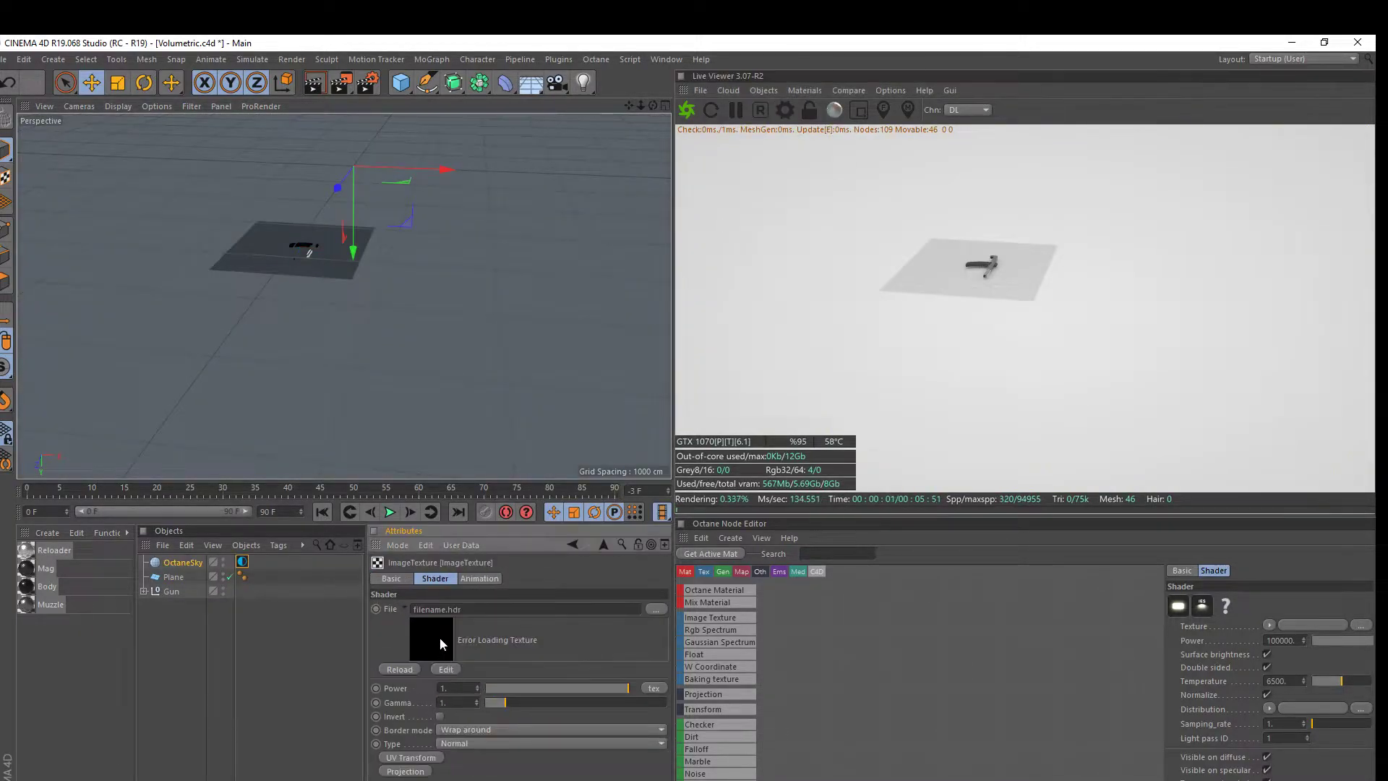
pyautogui.press('Delete')
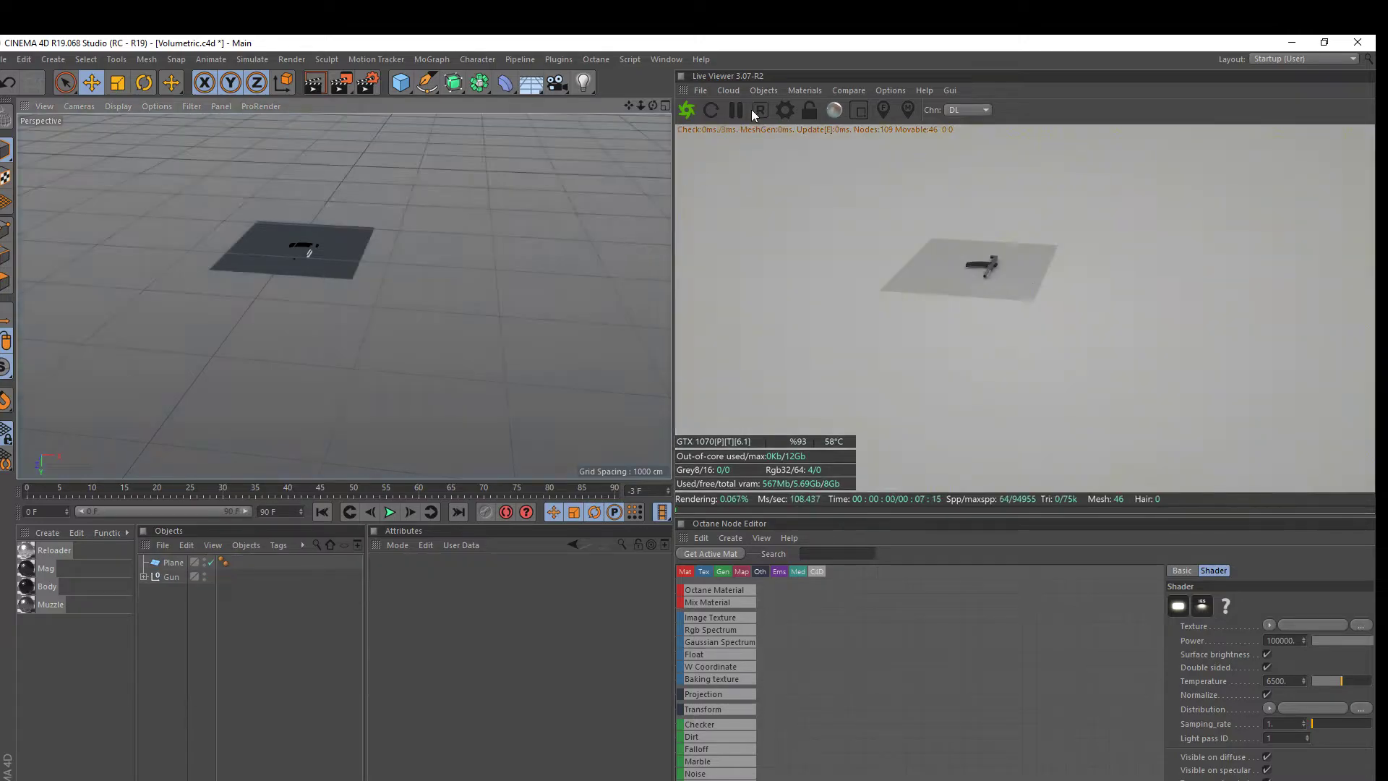
# Add an Octane texture environment and set its RGB spectrum color to black
pyautogui.click(772, 88)
pyautogui.click(781, 139)
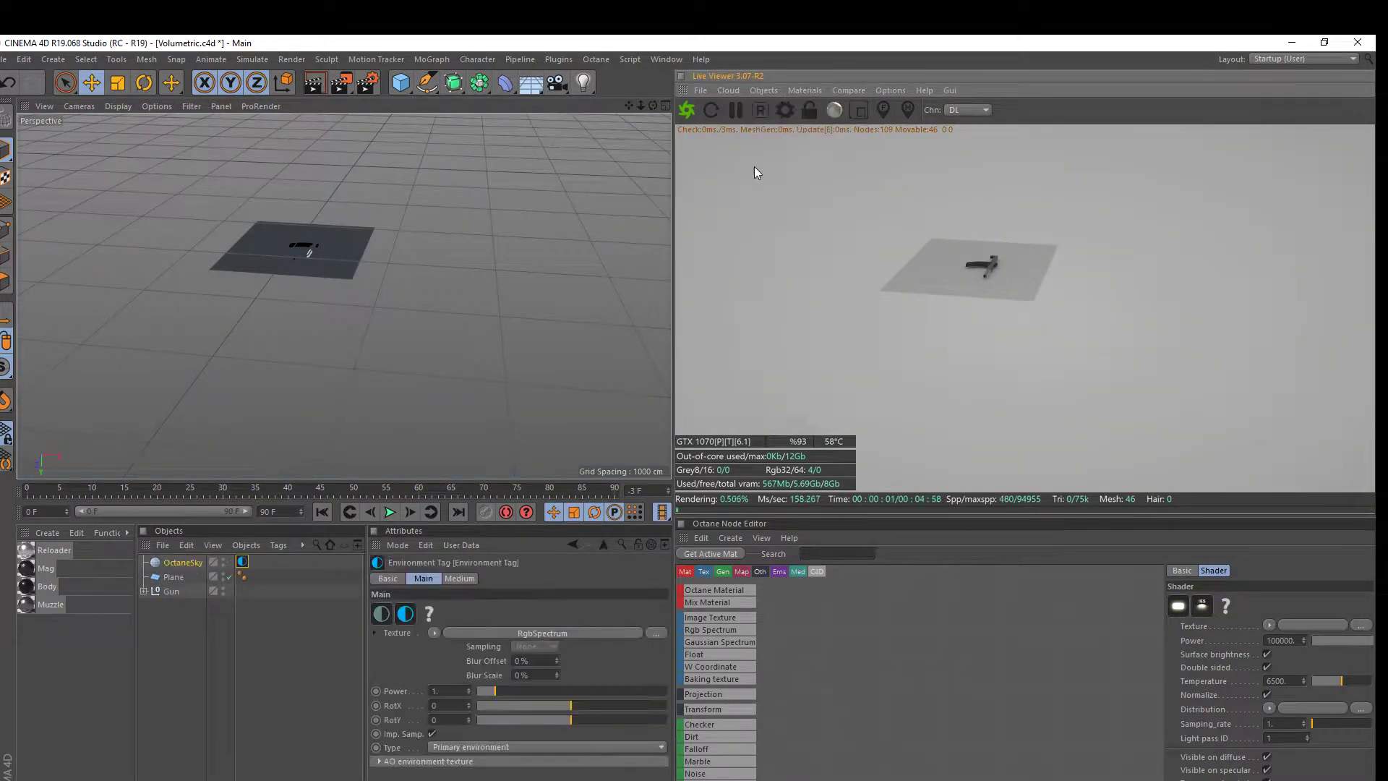
pyautogui.click(491, 636)
pyautogui.click(418, 620)
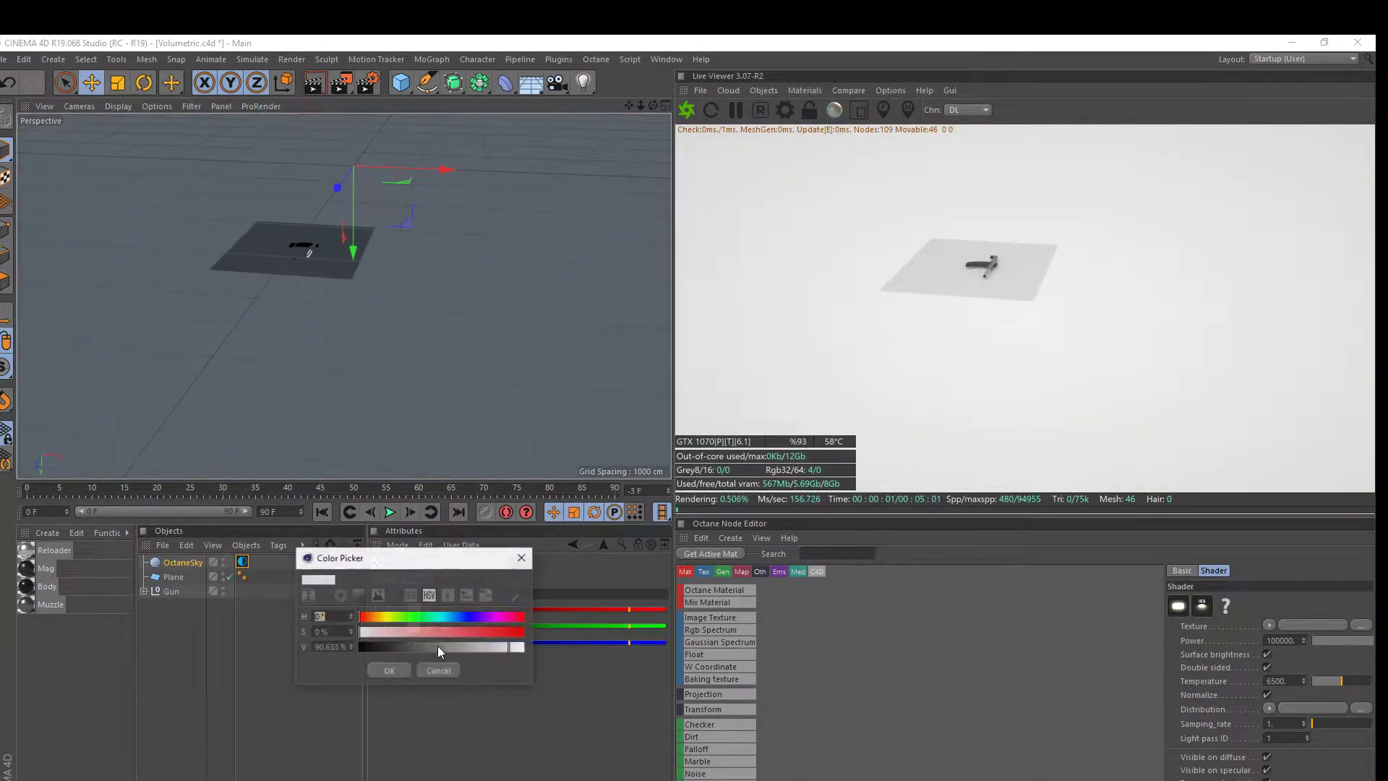
pyautogui.click(407, 668)
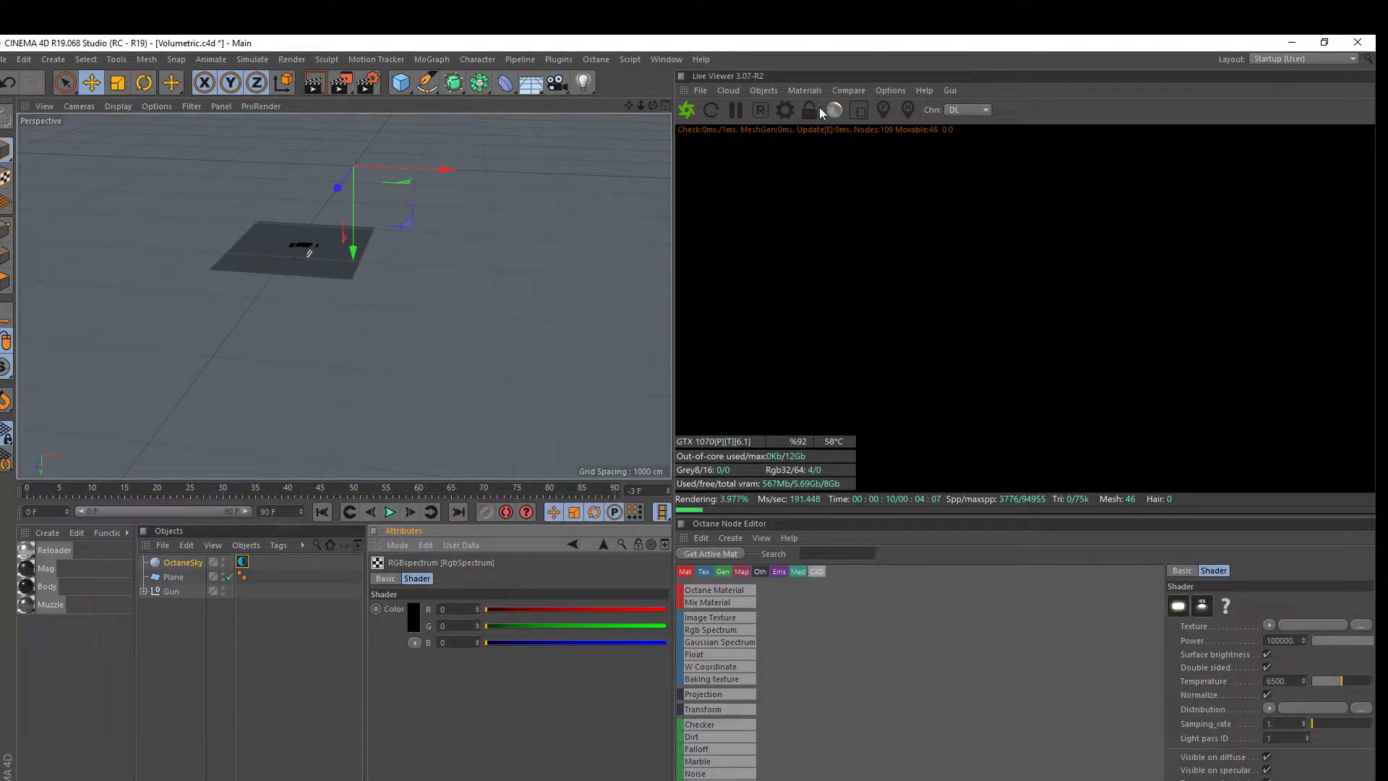
# Add an Octane fog volume and move it to the gun, at about -103 cm in Y and 3355 cm in Z
pyautogui.click(758, 94)
pyautogui.click(826, 228)
pyautogui.scroll(-2, 420, 350)
pyautogui.scroll(-1, 383, 325)
pyautogui.moveTo(373, 279); pyautogui.dragTo(372, 324)
pyautogui.moveTo(653, 105); pyautogui.dragTo(561, 180)
pyautogui.moveTo(147, 381); pyautogui.dragTo(351, 322)
pyautogui.moveTo(313, 404); pyautogui.dragTo(324, 347)
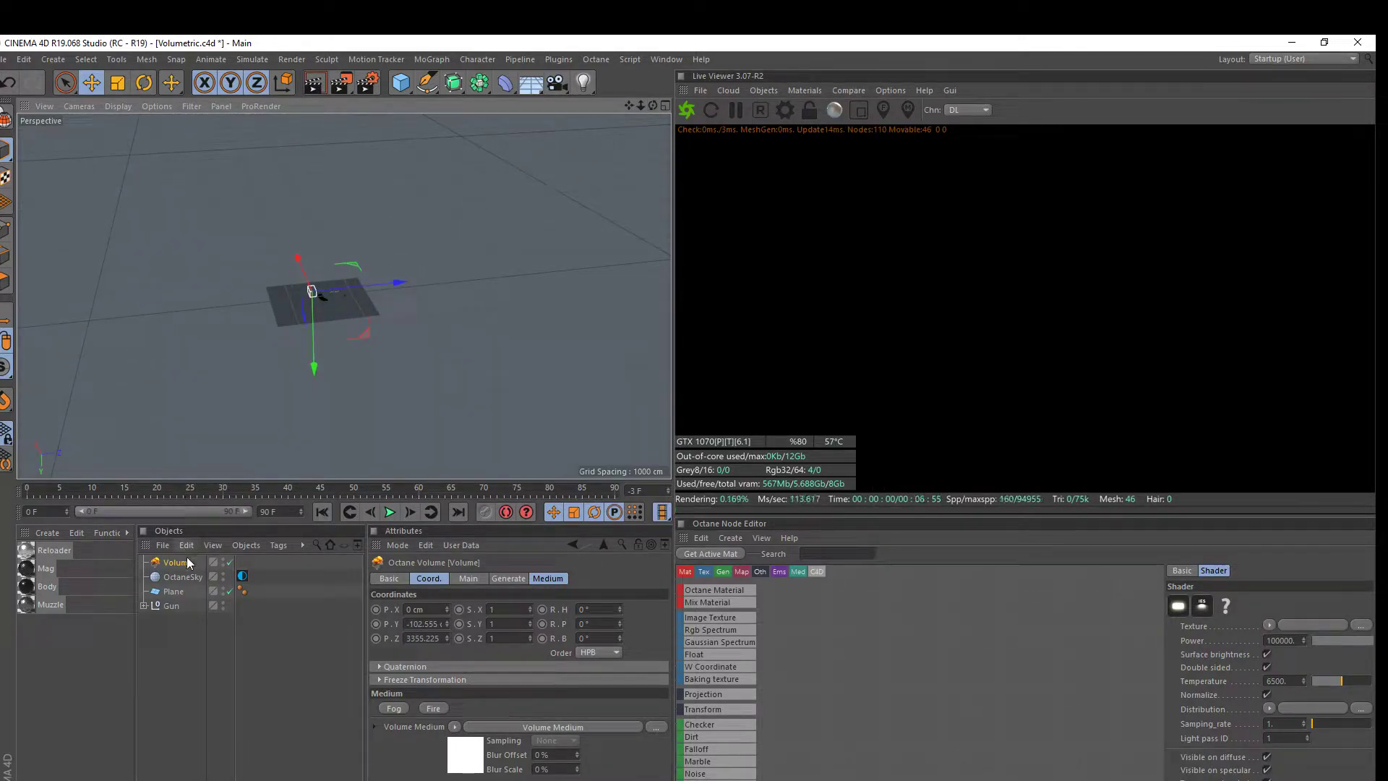
# Set the fog volume's editor voxel size to 50
pyautogui.click(500, 576)
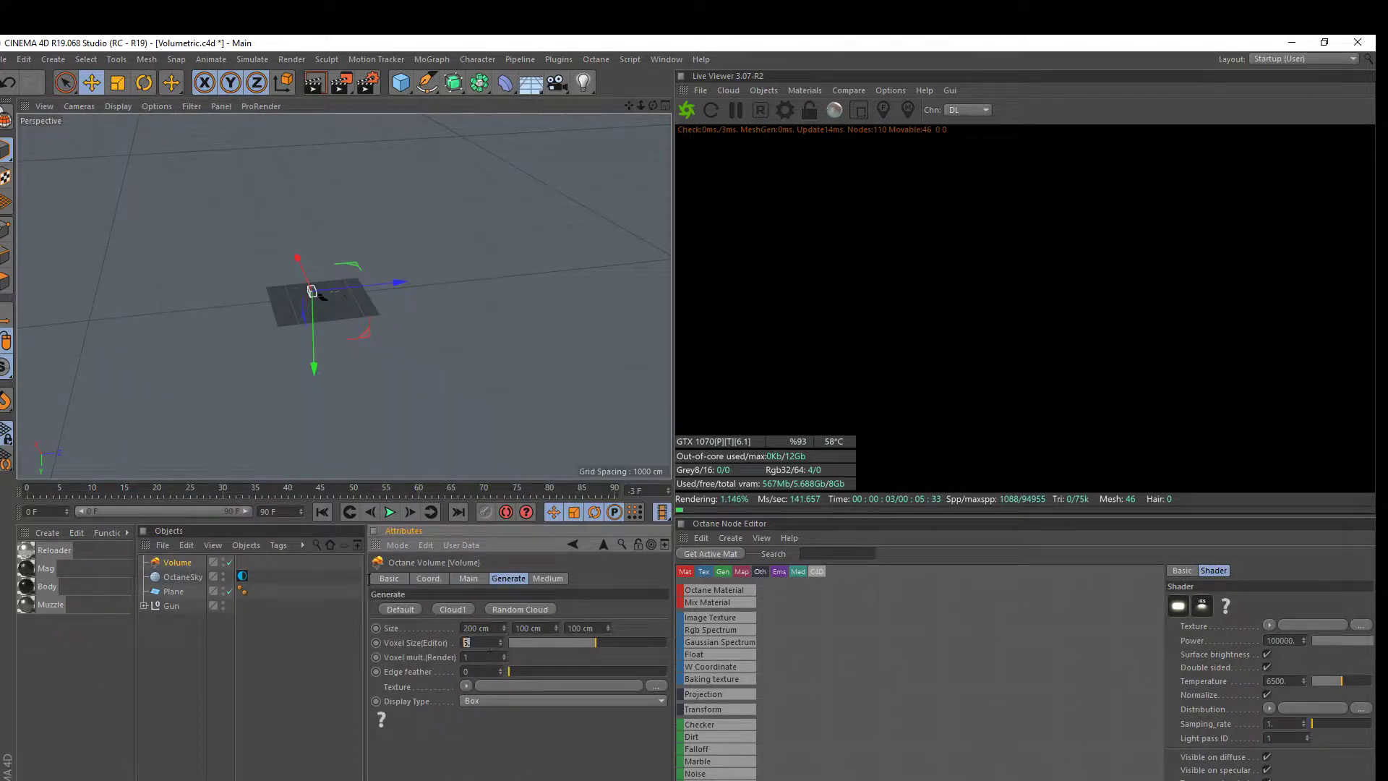
pyautogui.write('50')
pyautogui.press('Return')
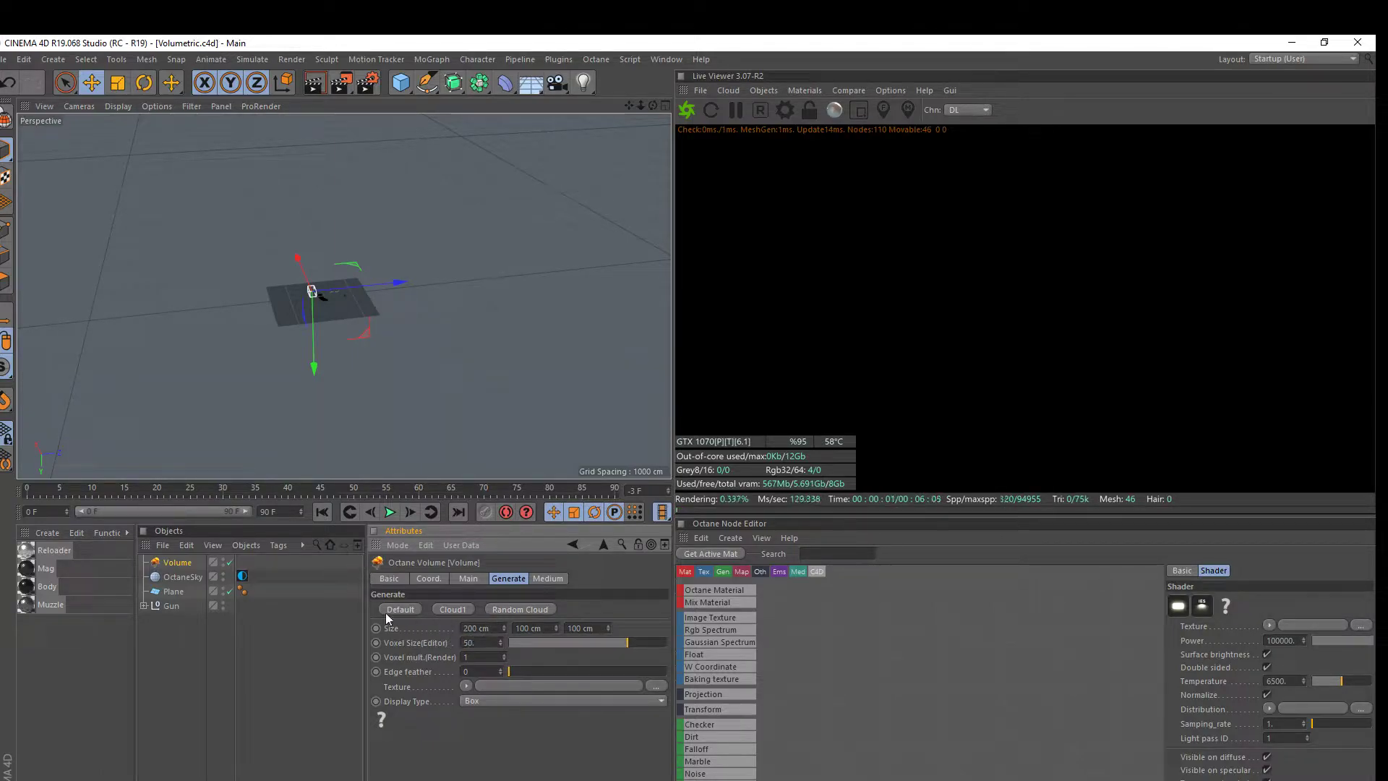
# Set the fog volume's X and Z sizes to 15000 cm
pyautogui.click(483, 627)
pyautogui.write('15000')
pyautogui.press('Return')
pyautogui.moveTo(593, 630); pyautogui.dragTo(409, 603)
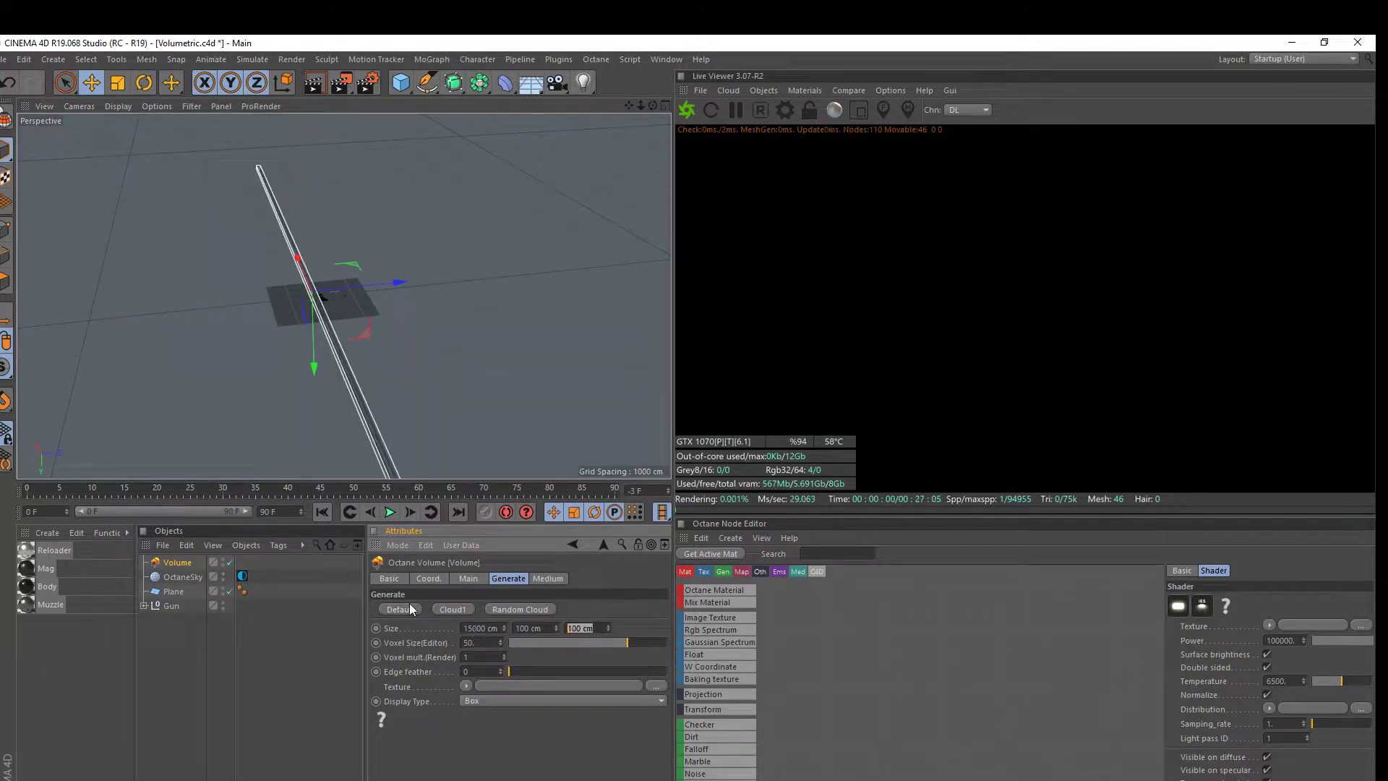
pyautogui.write('15000')
pyautogui.press('Return')
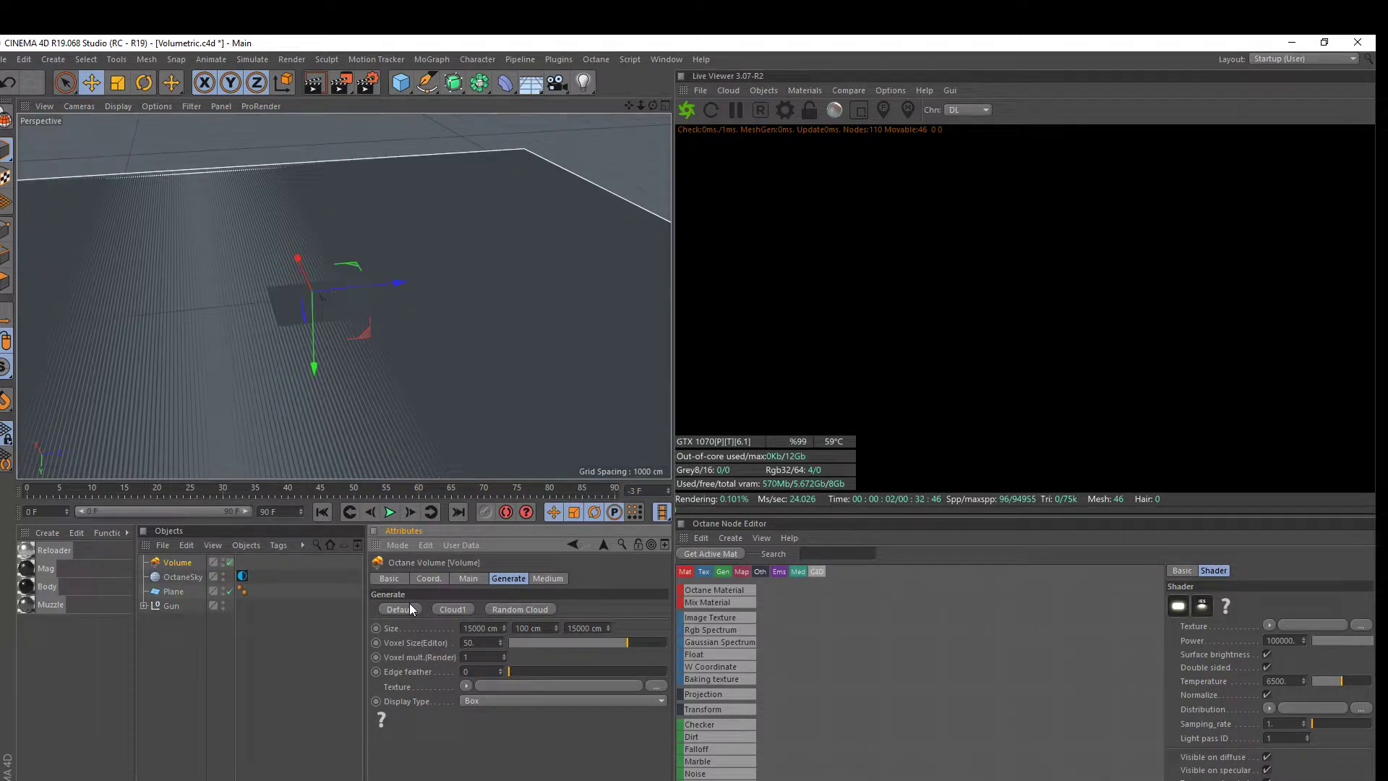
# Reduce the fog volume's X and Z sizes to 4500 cm and save the scene
pyautogui.scroll(-5, 444, 322)
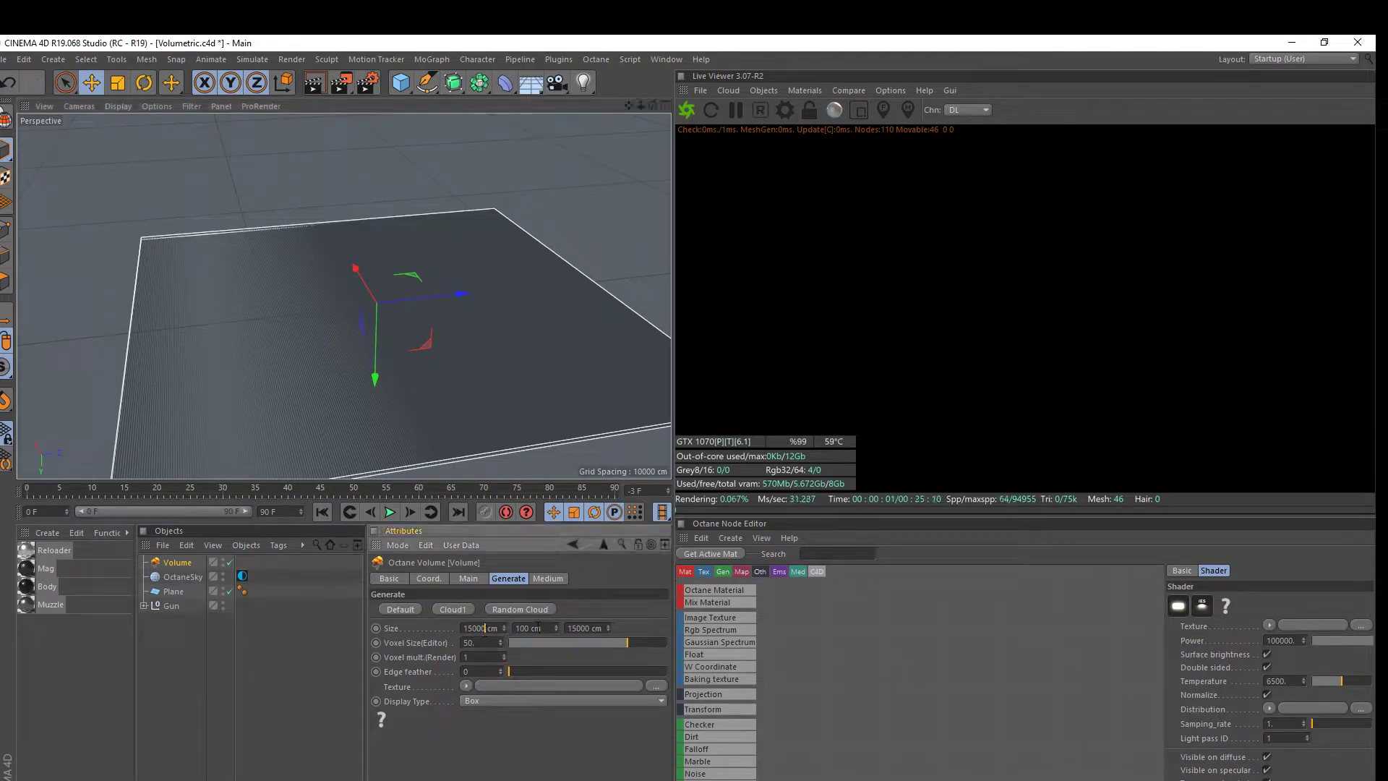
pyautogui.hotkey('ctrl', 'a')
pyautogui.press('BackSpace')
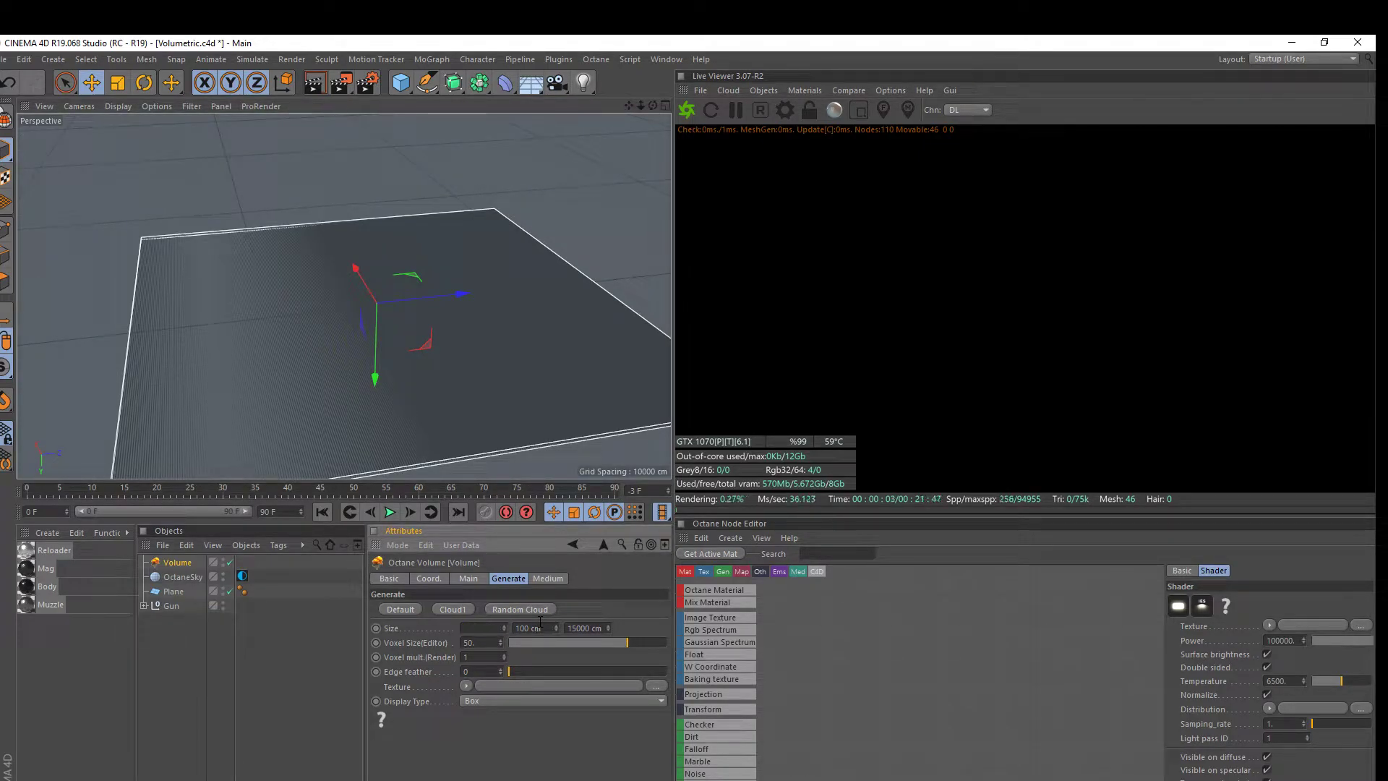
pyautogui.write('4500')
pyautogui.moveTo(601, 626); pyautogui.dragTo(566, 627)
pyautogui.write('4500')
pyautogui.press('Return')
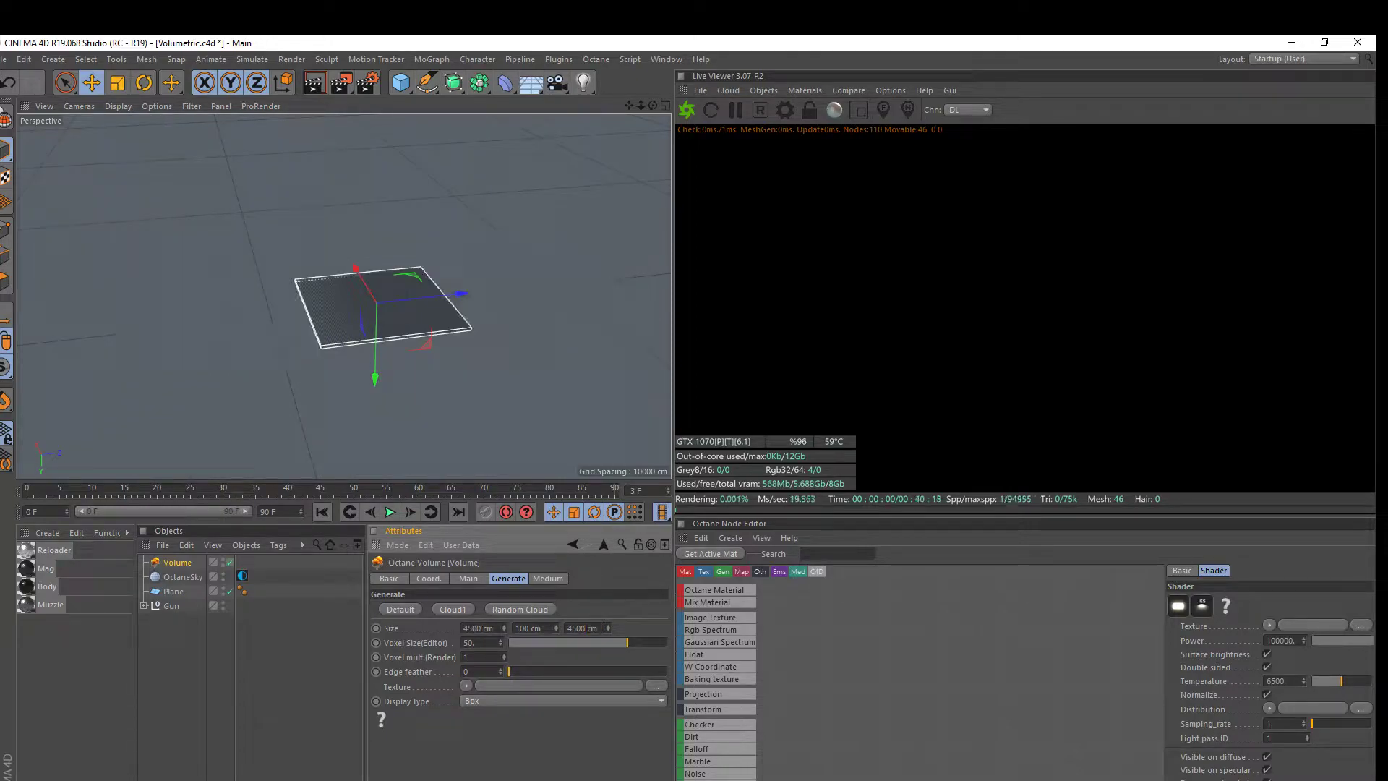
pyautogui.hotkey('ctrl', 's')
# Shift the fog volume slightly along its Z axis and set its X and Z sizes to 3500 cm
pyautogui.scroll(3, 301, 261)
pyautogui.scroll(2, 371, 328)
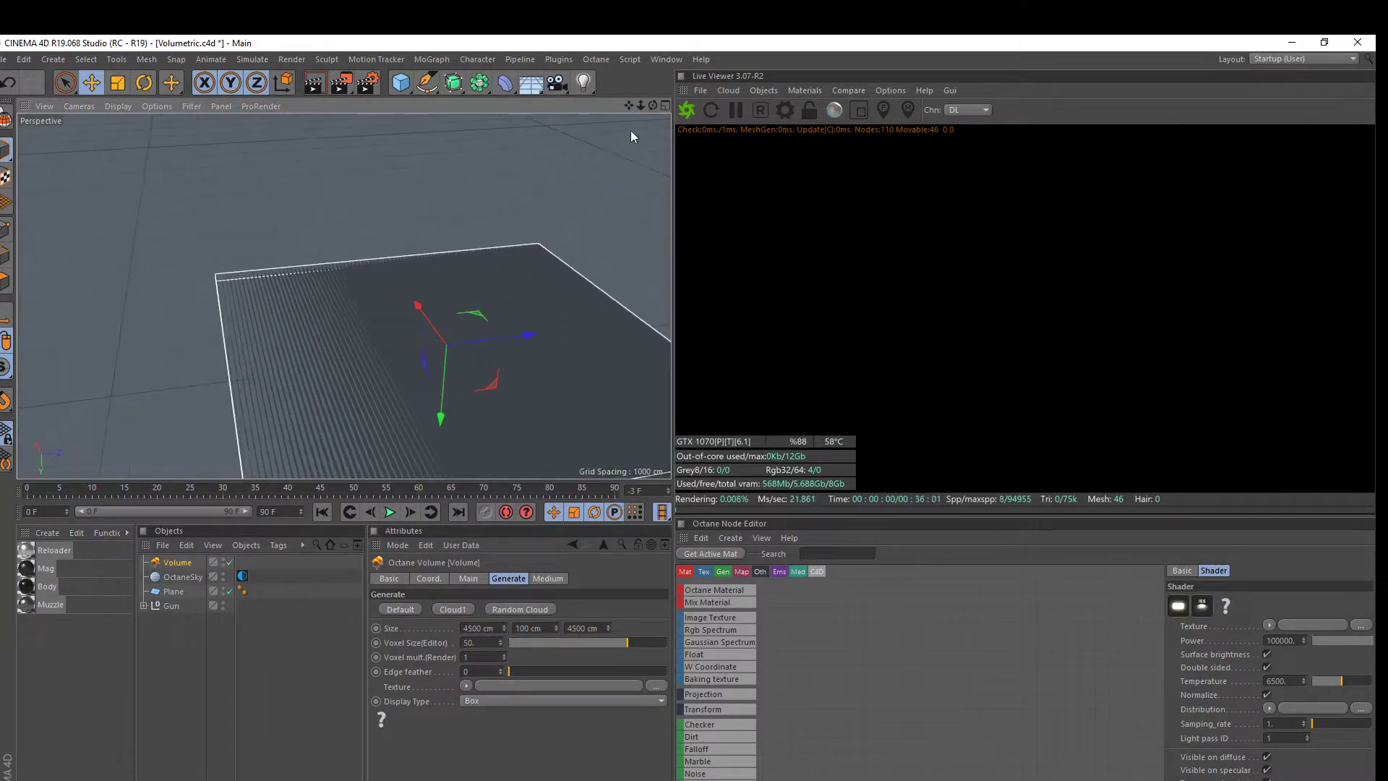
pyautogui.moveTo(653, 105); pyautogui.dragTo(588, 116)
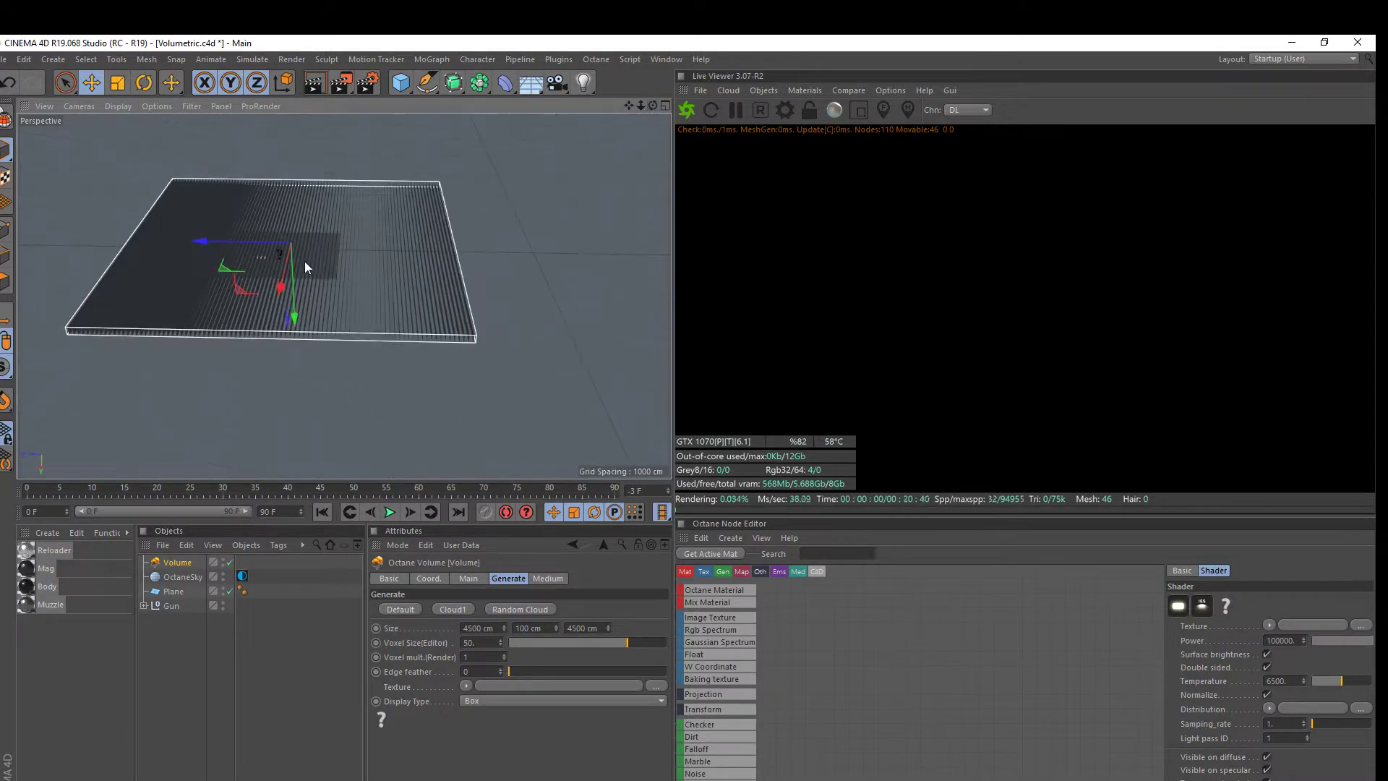
pyautogui.moveTo(263, 240); pyautogui.dragTo(245, 246)
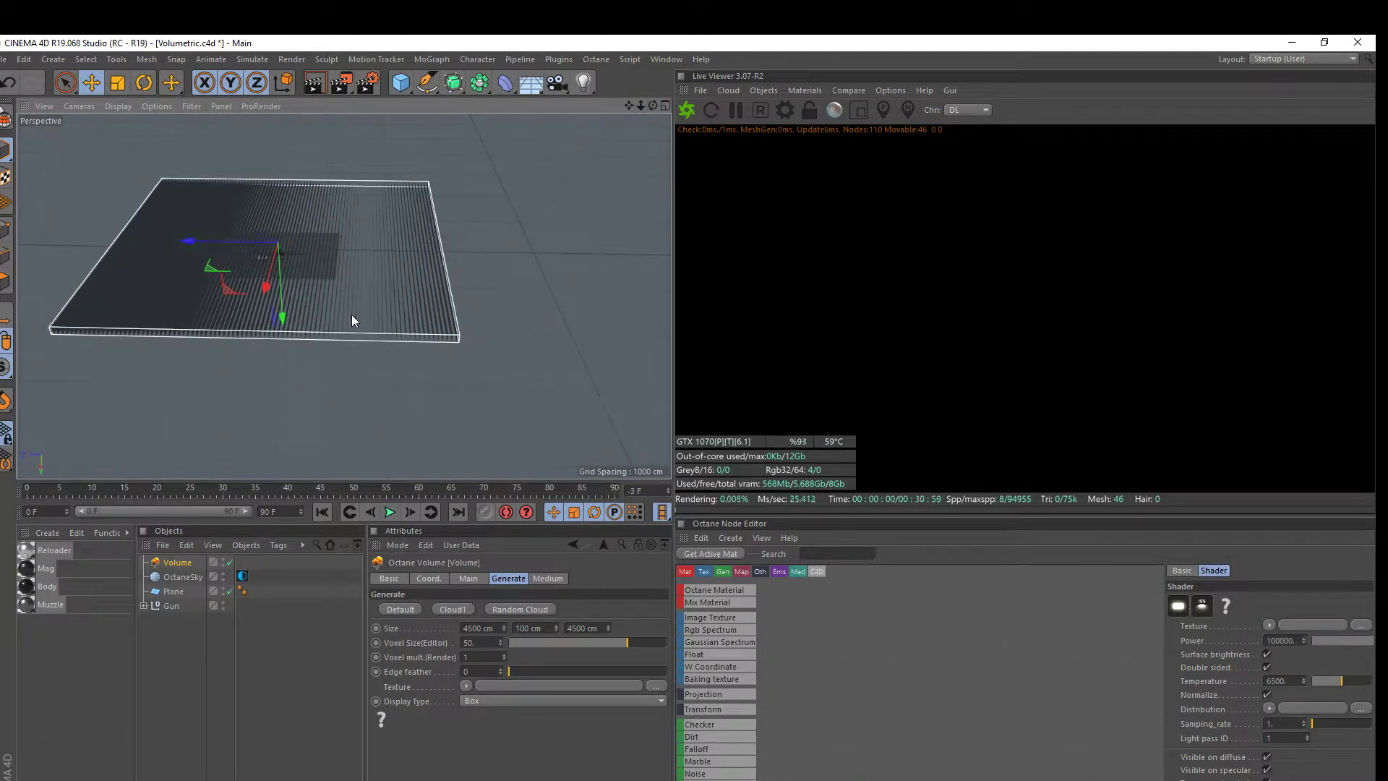
pyautogui.doubleClick(477, 627)
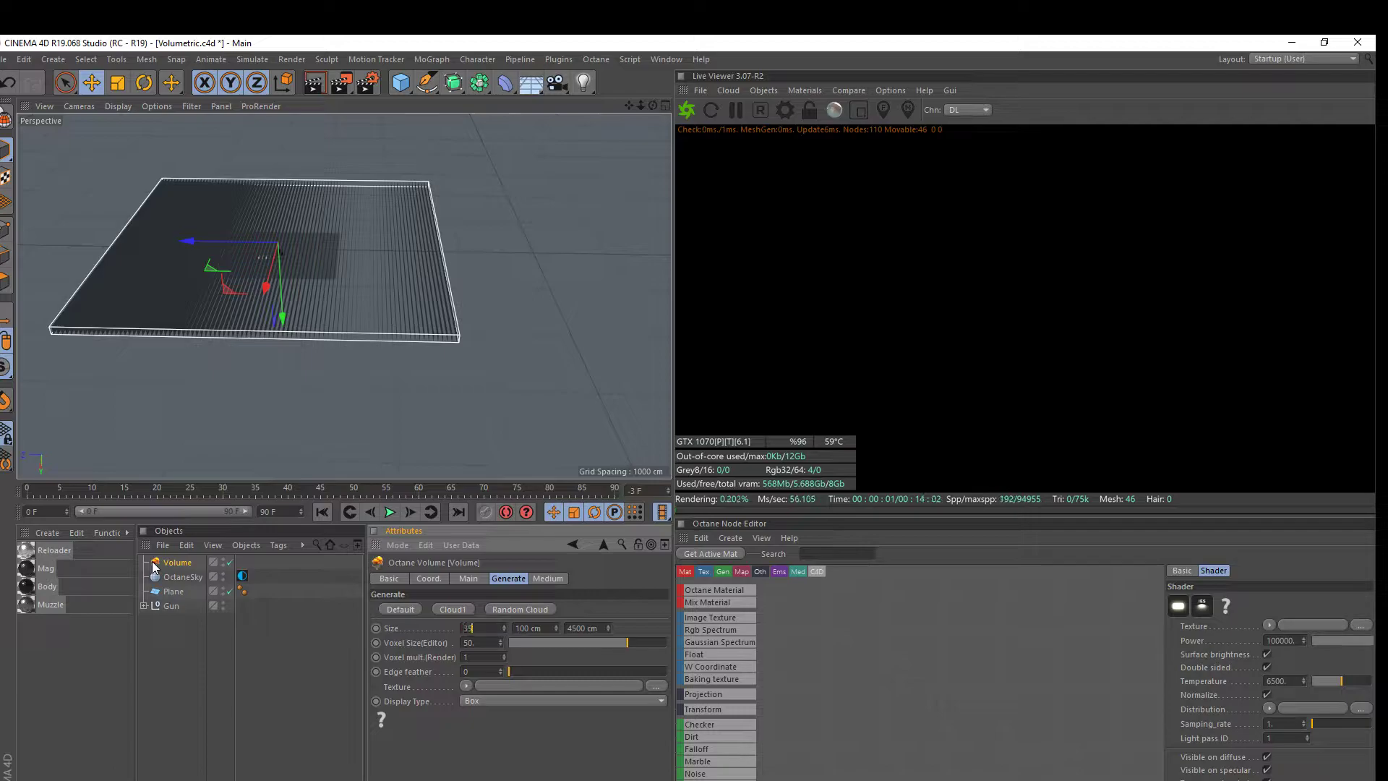
pyautogui.write('3500')
pyautogui.doubleClick(600, 627)
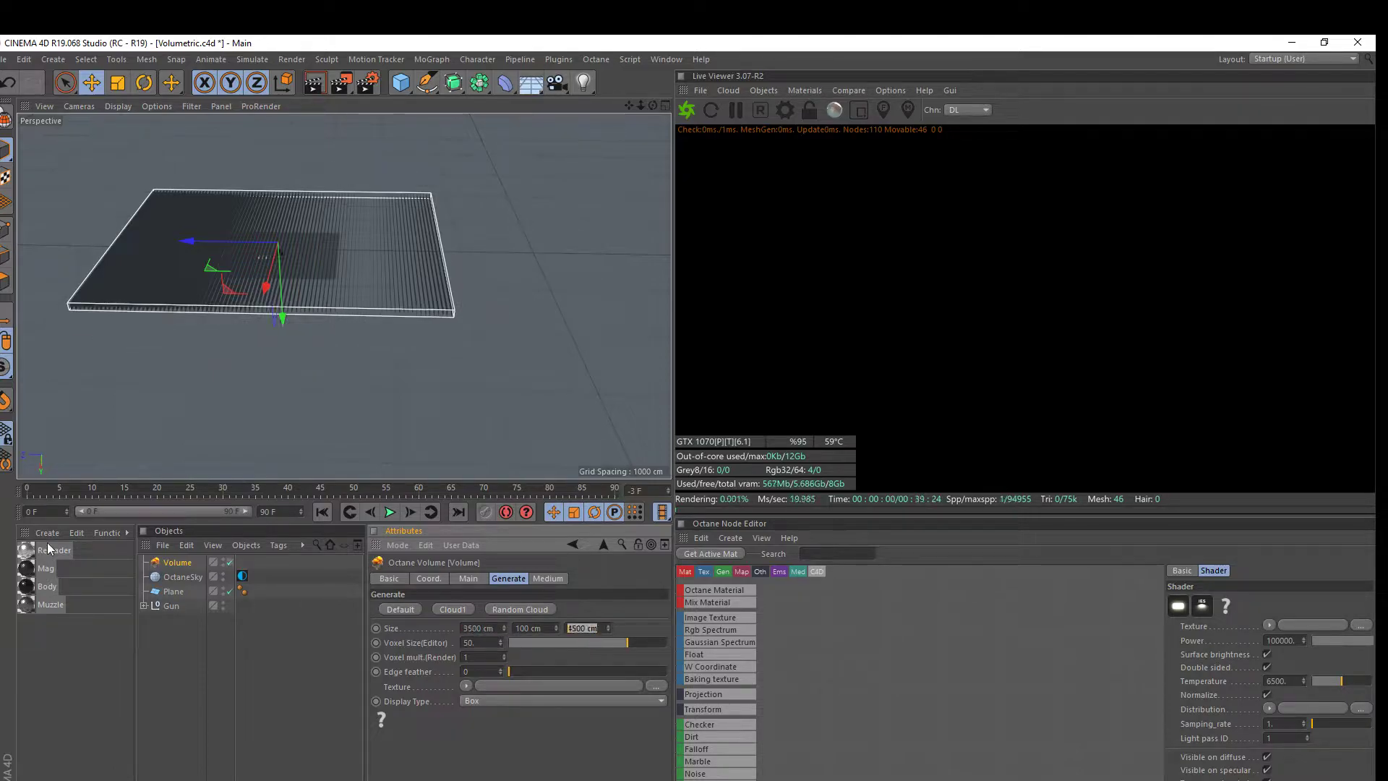
pyautogui.write('3500')
pyautogui.press('Return')
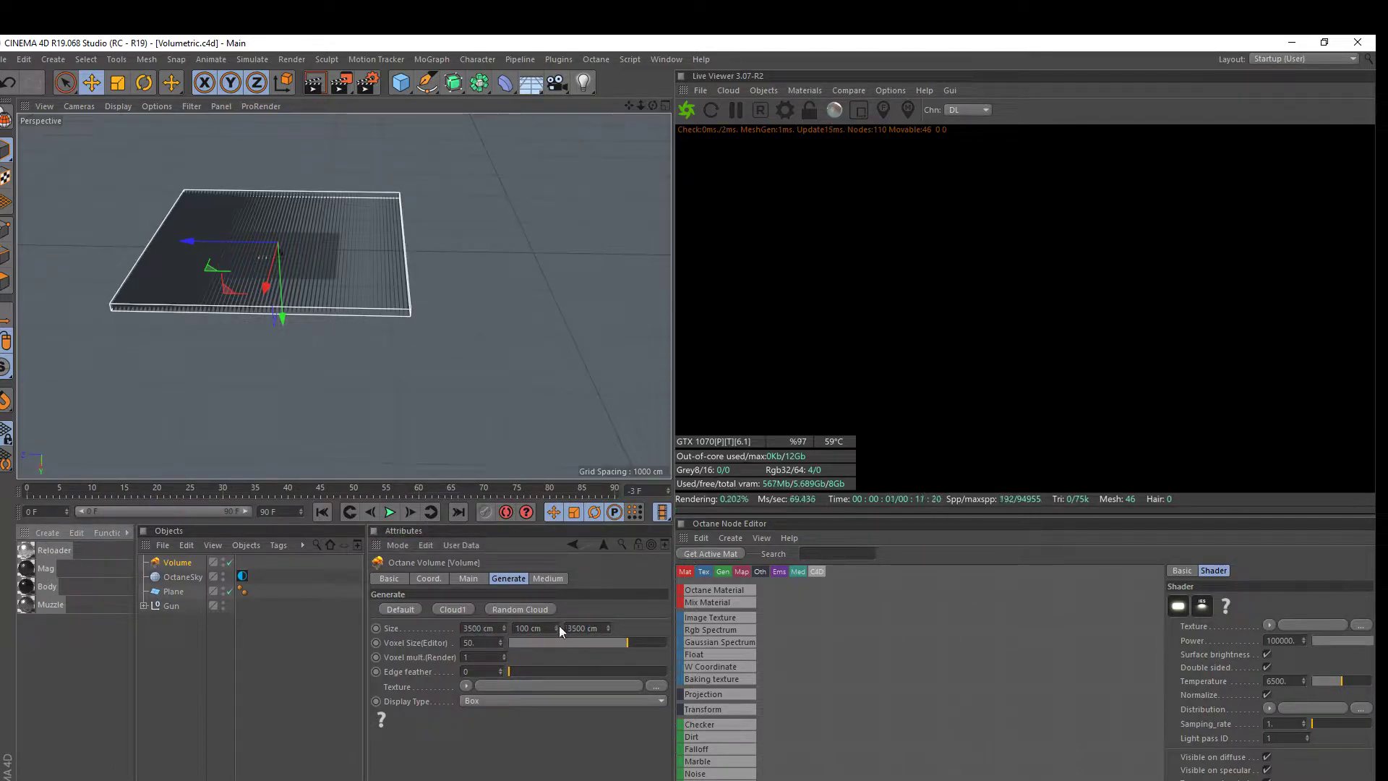
# Set the fog volume's Y size to 3000 cm
pyautogui.doubleClick(531, 627)
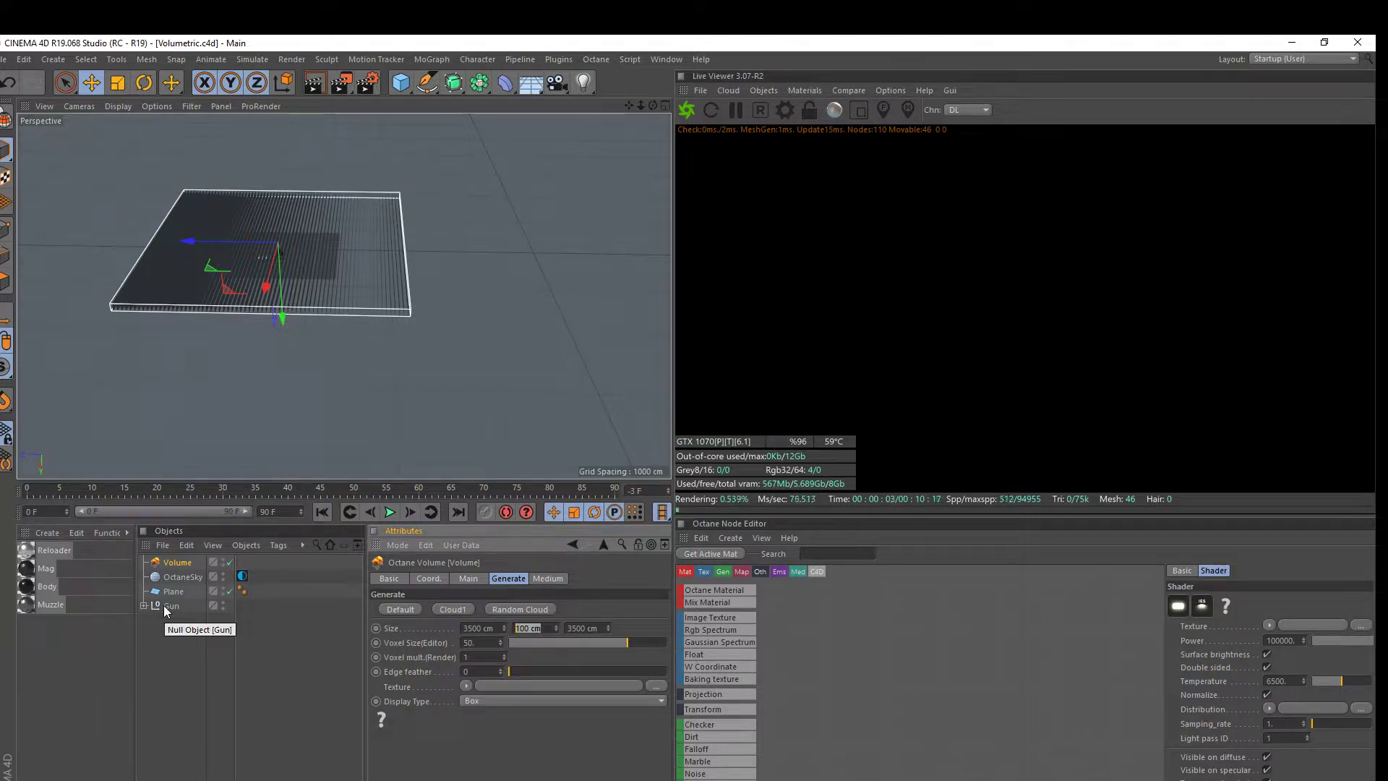
pyautogui.write('30')
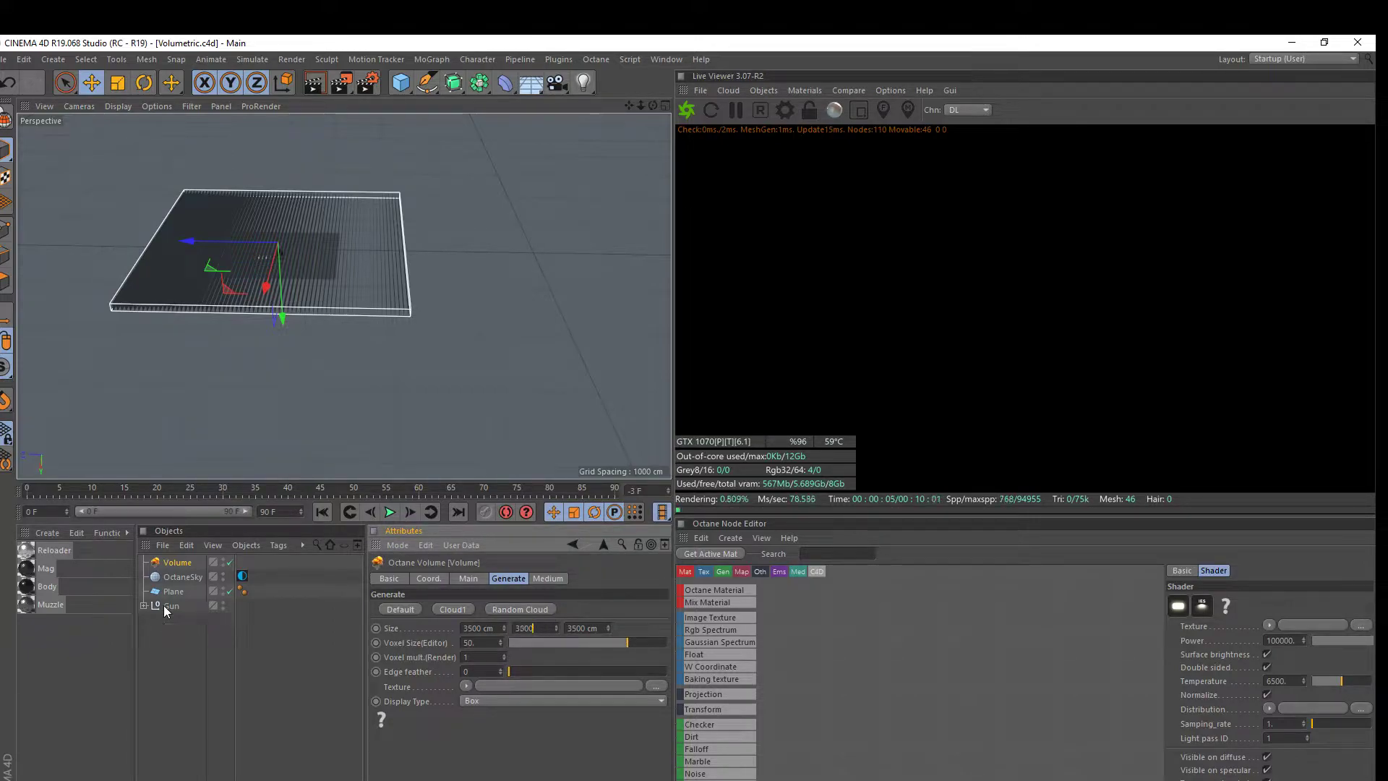
pyautogui.press('Return')
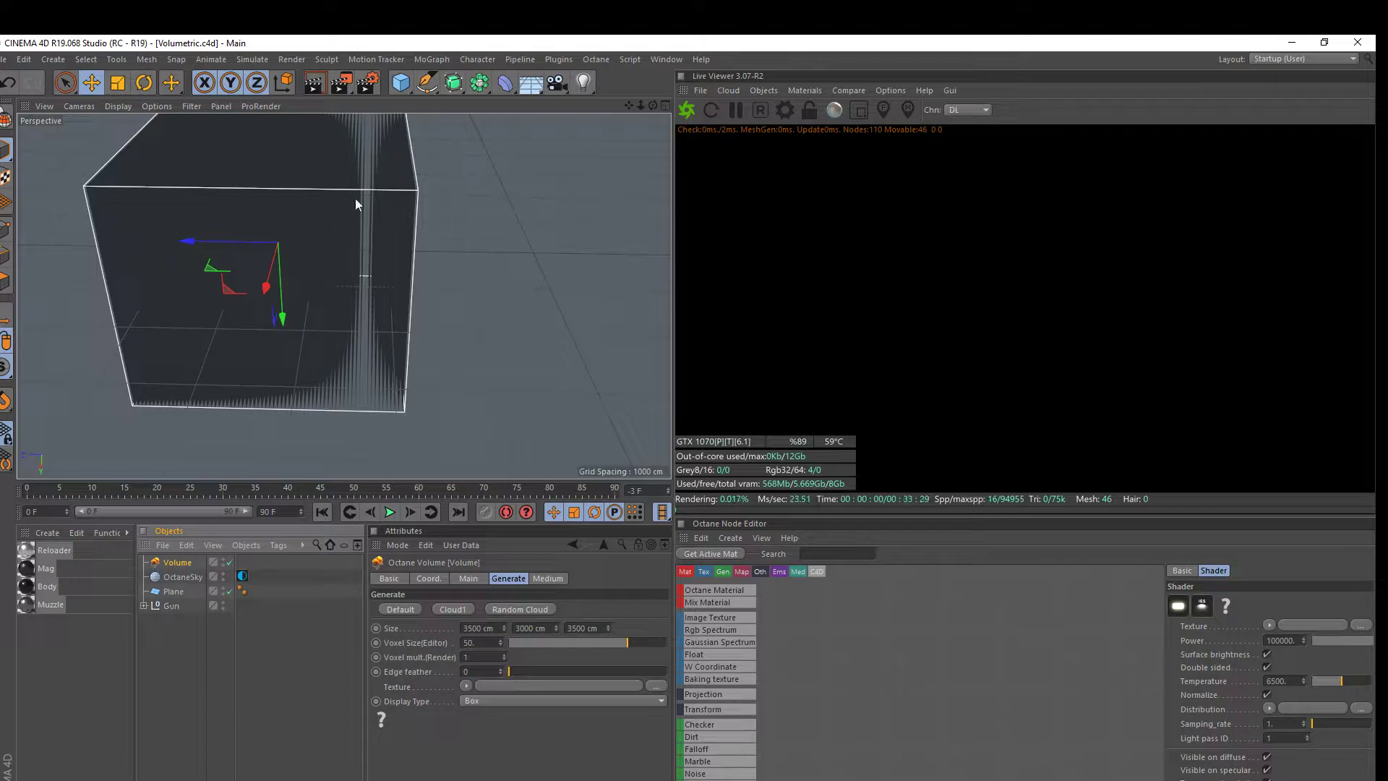
# Move the fog volume a little along its Y axis and set its Y size to 2500 cm
pyautogui.moveTo(288, 291); pyautogui.dragTo(293, 260)
pyautogui.doubleClick(532, 628)
pyautogui.write('25000')
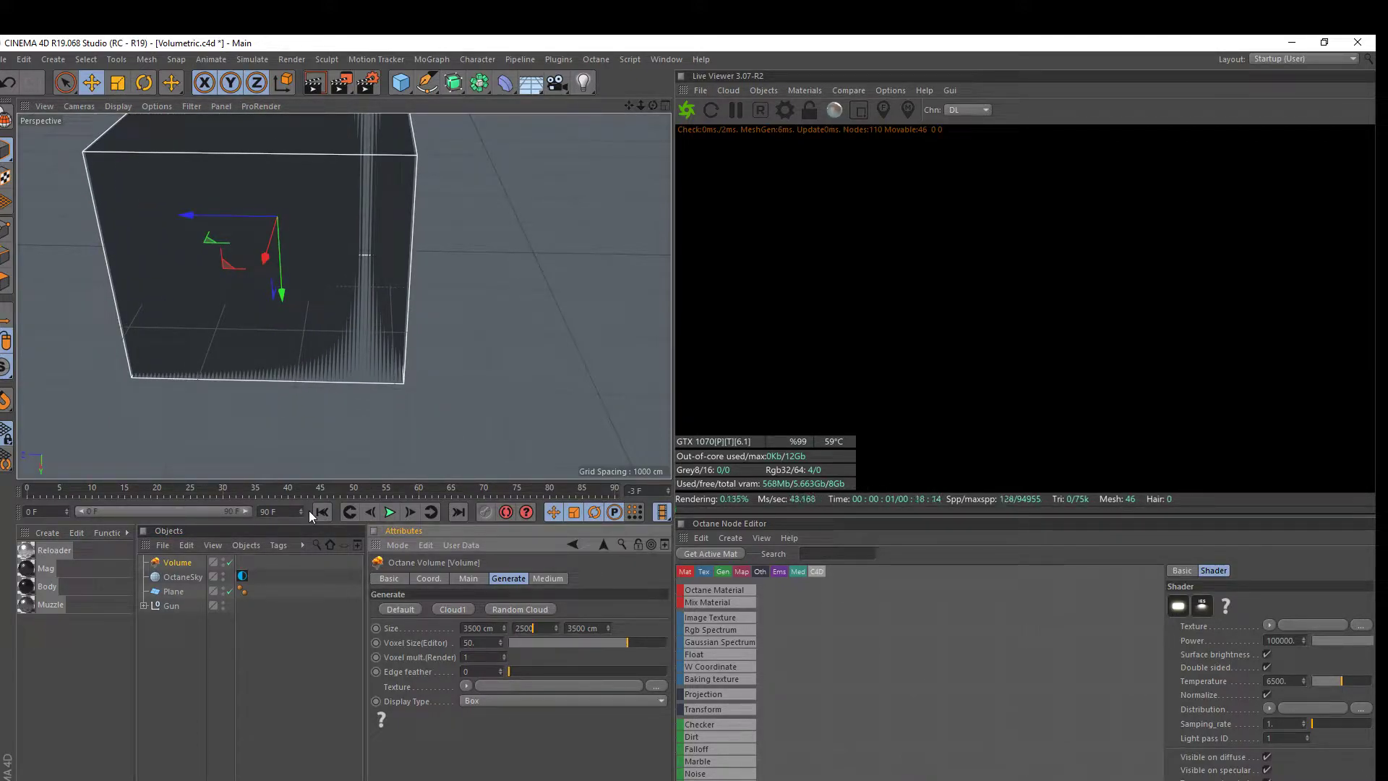
pyautogui.press('Return')
# Fine-tune the fog volume's position along the Y axis so it encloses the gun and the floor plane
pyautogui.keyDown('alt'); pyautogui.moveTo(337, 288); pyautogui.dragTo(217, 279); pyautogui.keyUp('alt')
pyautogui.moveTo(444, 311); pyautogui.dragTo(442, 278)
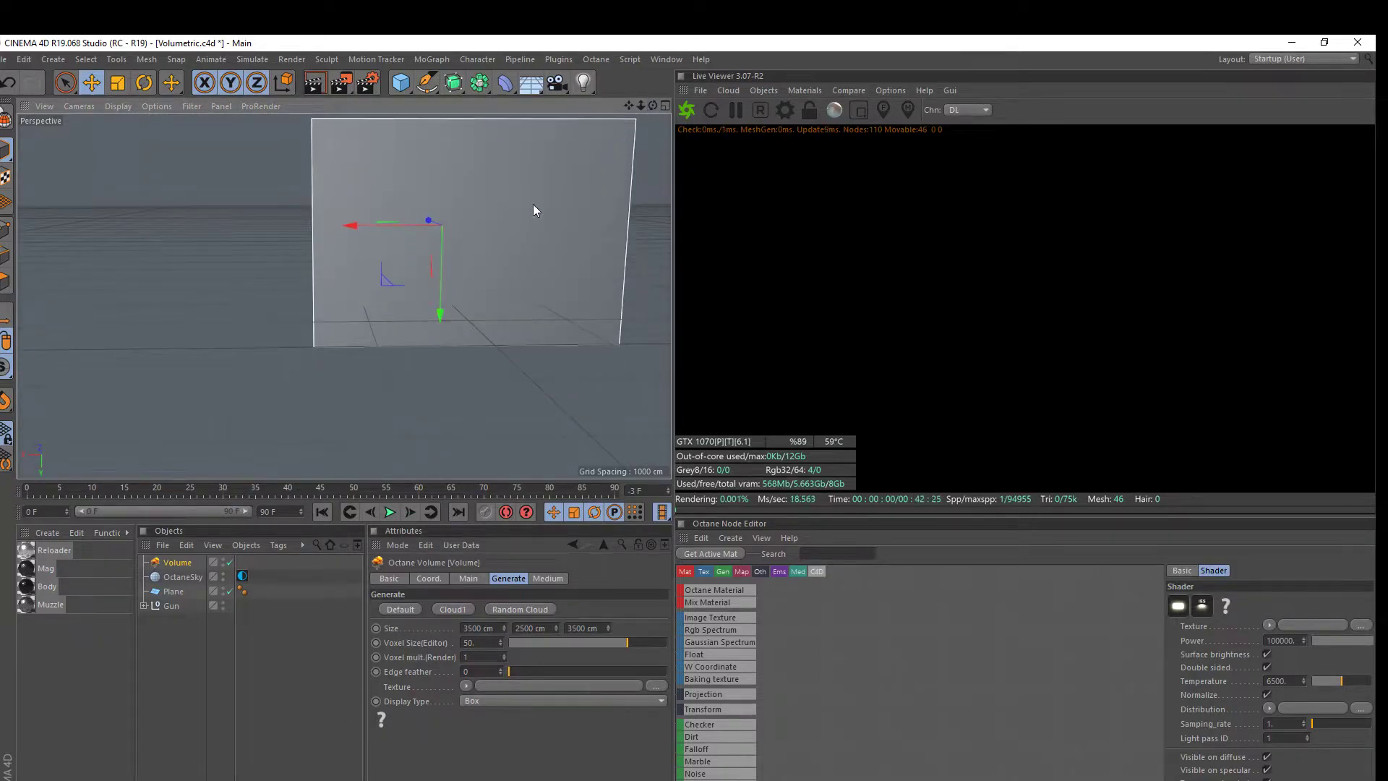
pyautogui.moveTo(653, 106); pyautogui.dragTo(653, 73)
pyautogui.moveTo(435, 334)
pyautogui.mouseDown()
pyautogui.moveTo(445, 298)
pyautogui.moveTo(441, 312)
pyautogui.mouseUp()
pyautogui.moveTo(653, 106); pyautogui.dragTo(726, 181)
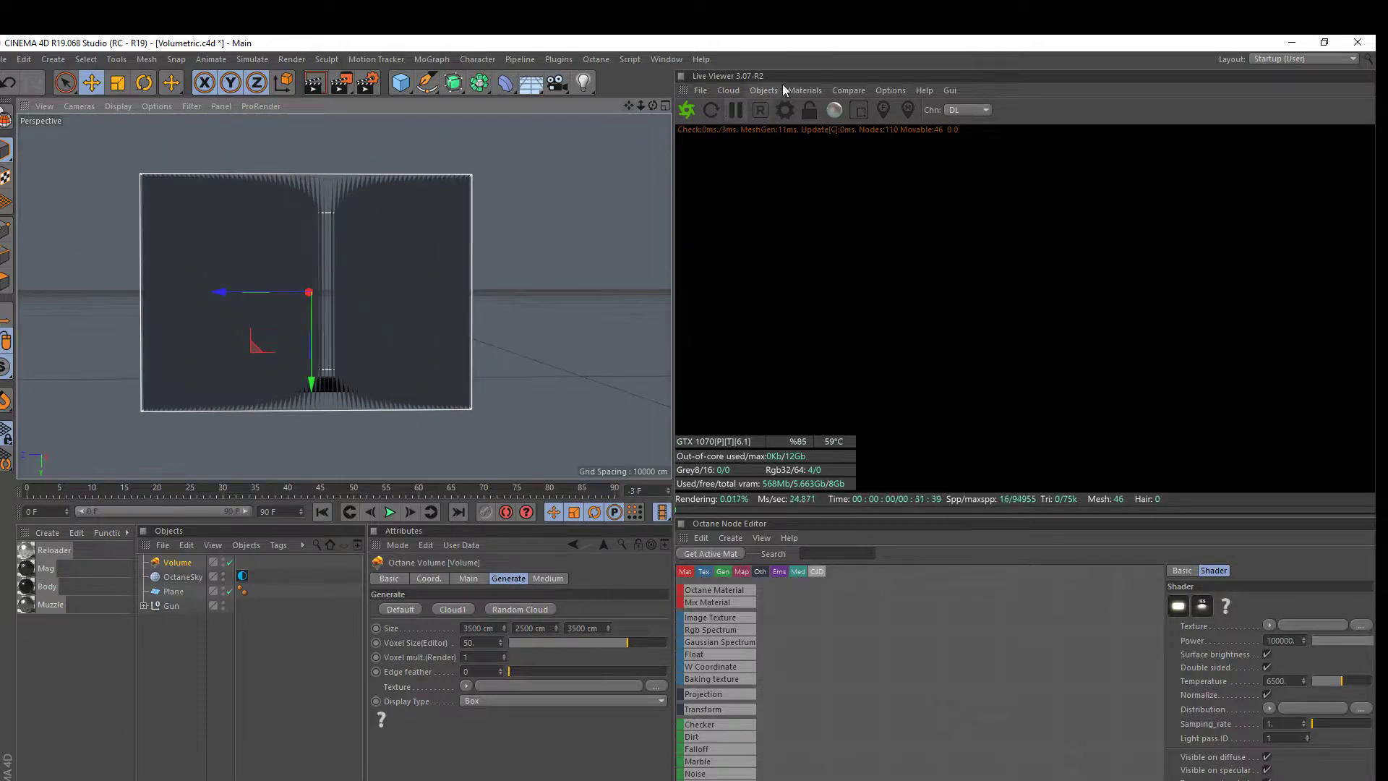
# Add an Octane area light beside the fog volume and raise its power to about 2089
pyautogui.click(764, 90)
pyautogui.click(800, 174)
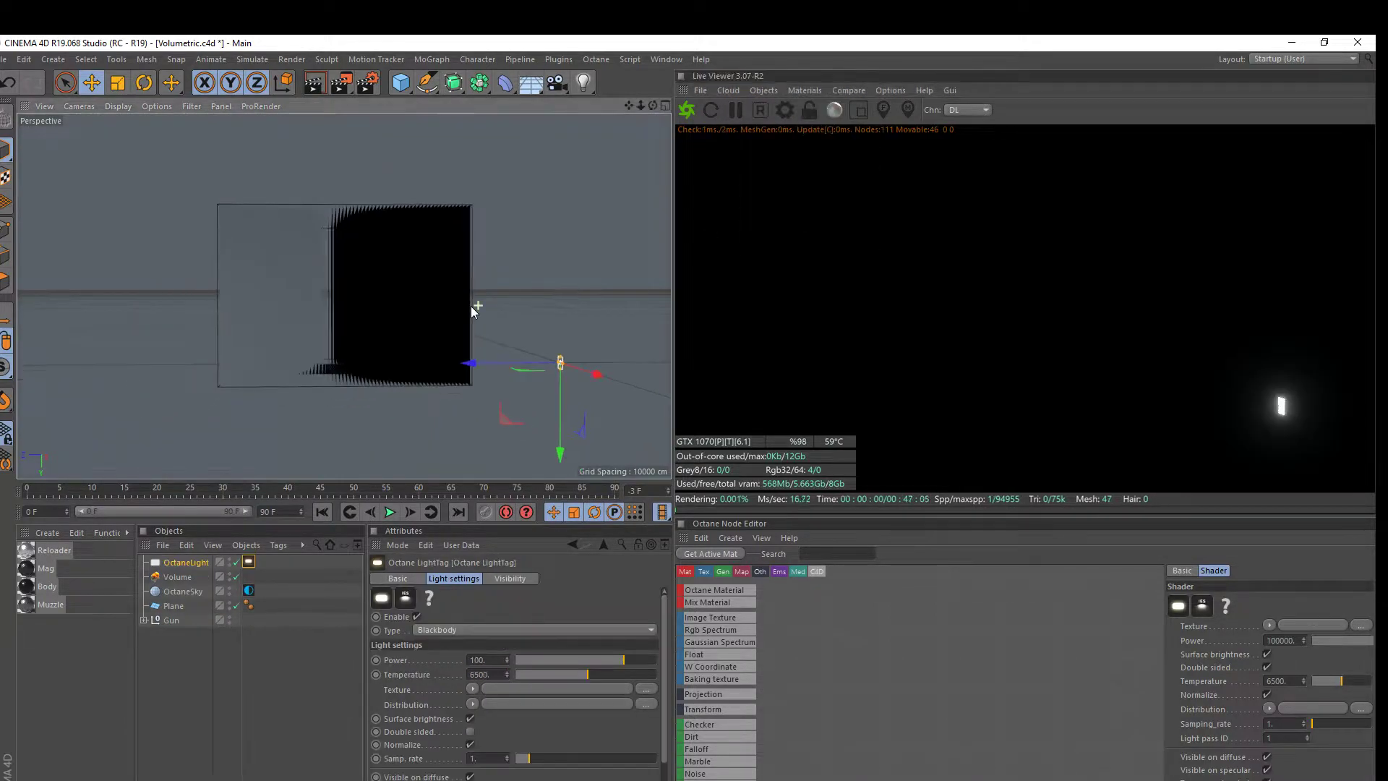
pyautogui.moveTo(555, 397); pyautogui.dragTo(423, 316)
pyautogui.click(648, 659)
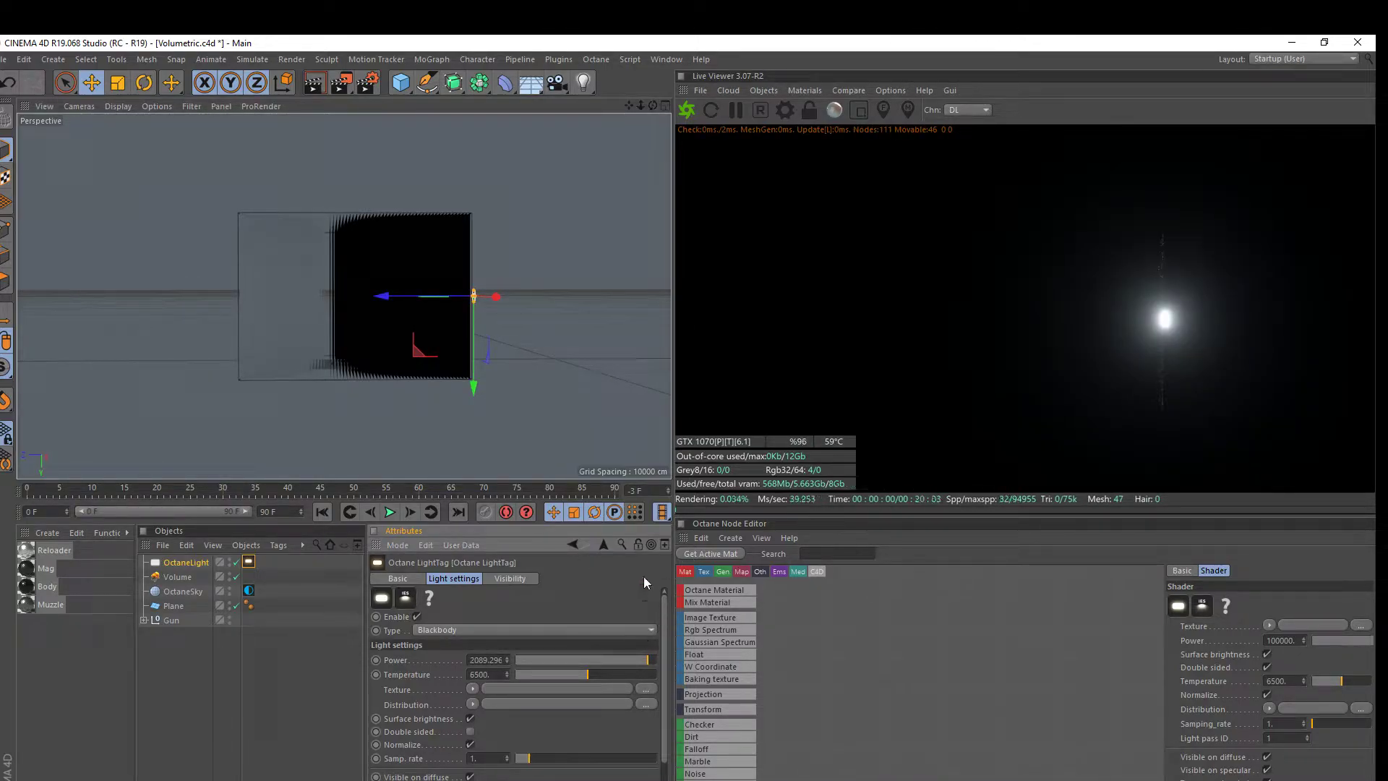
# Lower the density of the fog volume's medium to about 0.068
pyautogui.click(192, 577)
pyautogui.click(548, 578)
pyautogui.click(480, 664)
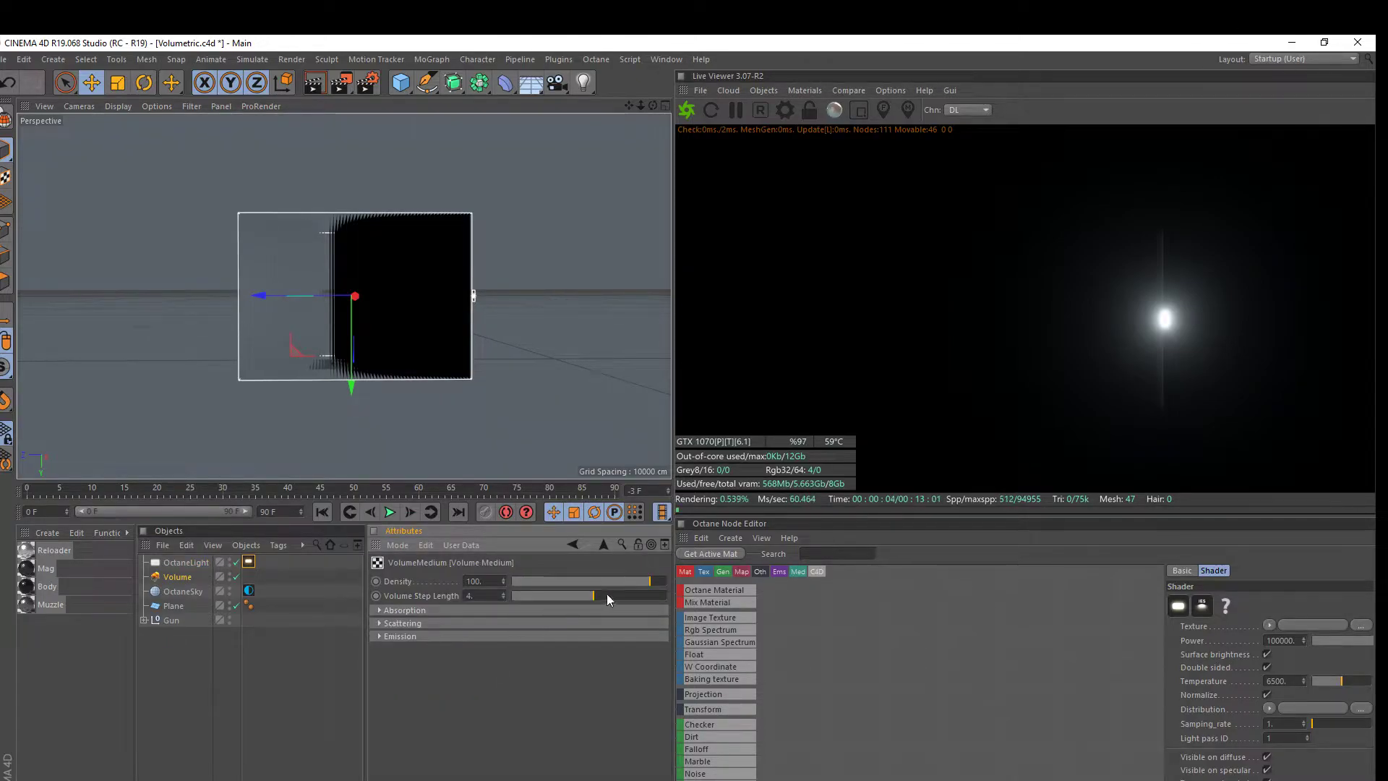
pyautogui.moveTo(626, 583); pyautogui.dragTo(588, 579)
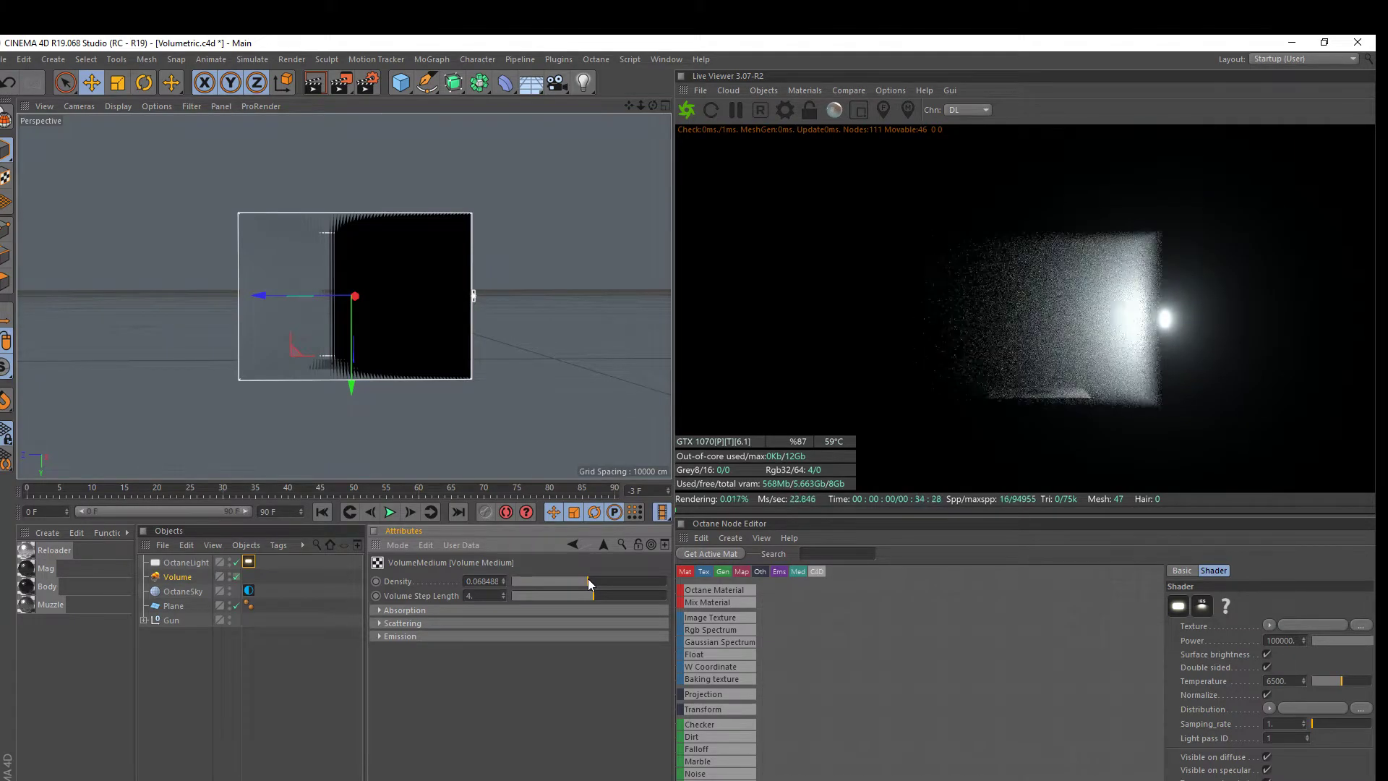
pyautogui.scroll(3, 518, 254)
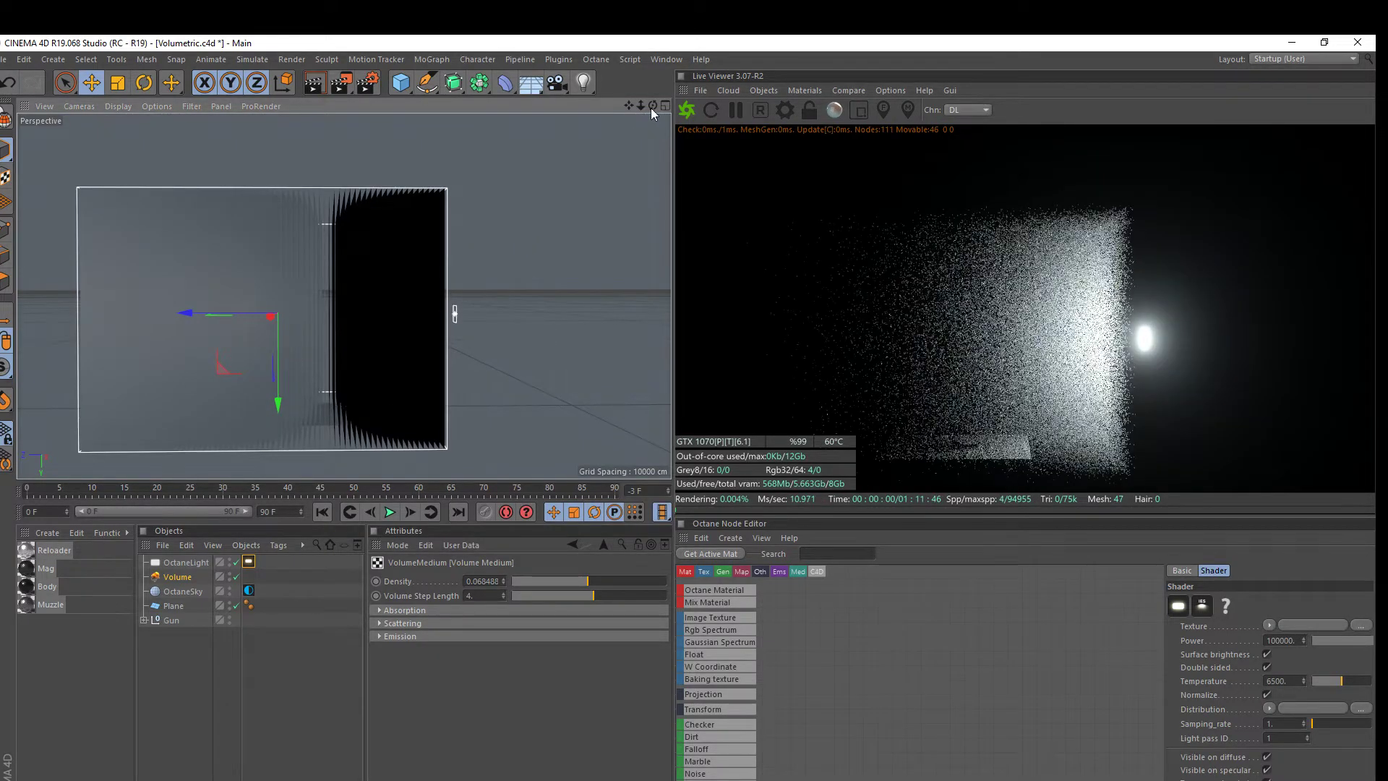
pyautogui.moveTo(653, 105); pyautogui.dragTo(658, 258)
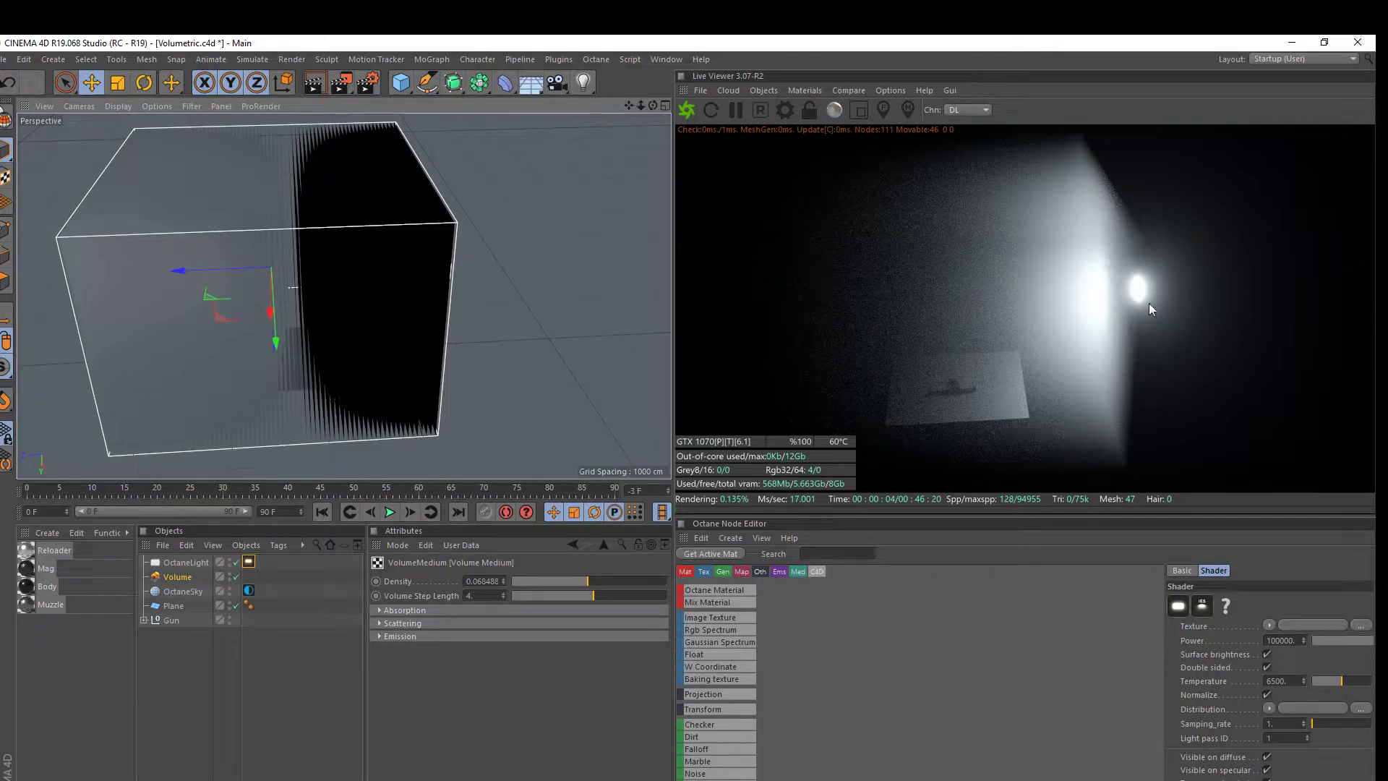
# Delete the Octane light from the scene
pyautogui.click(188, 566)
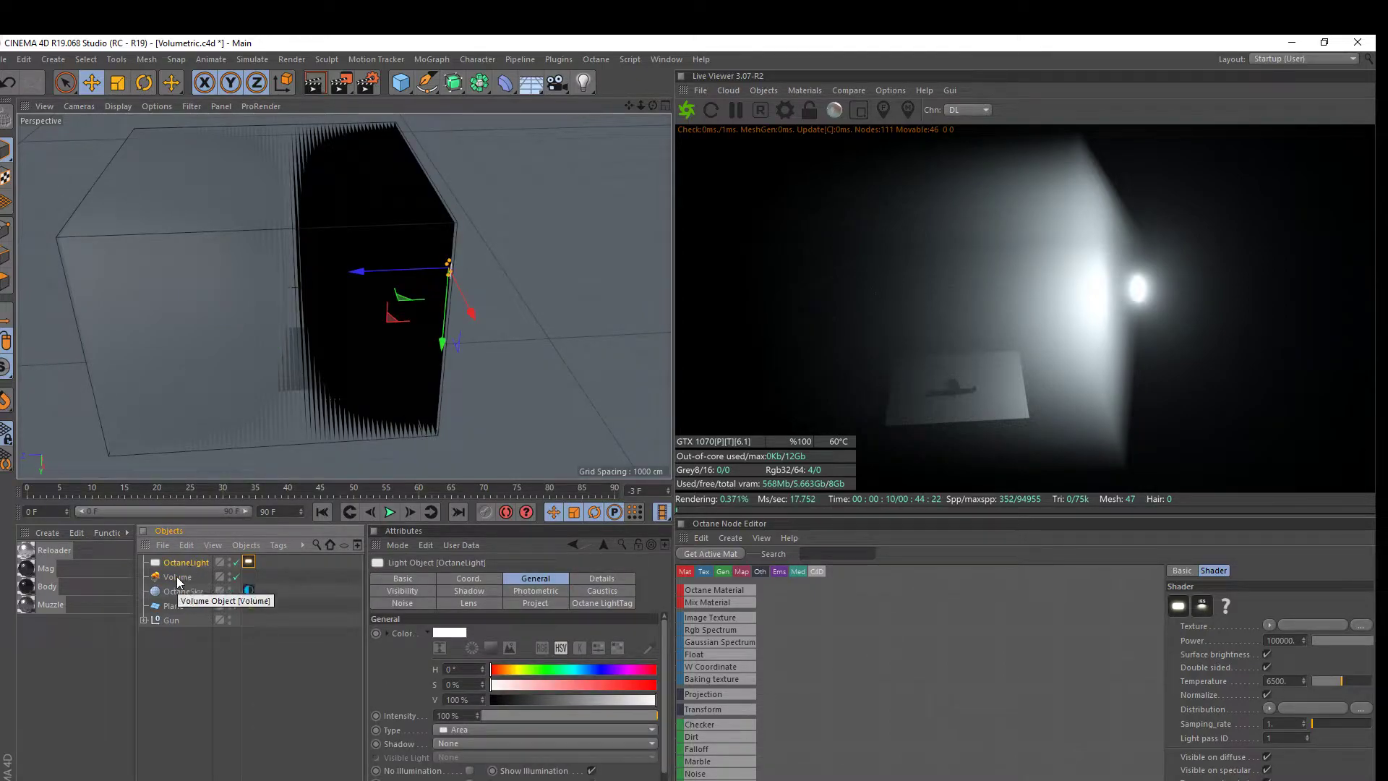
pyautogui.press('Delete')
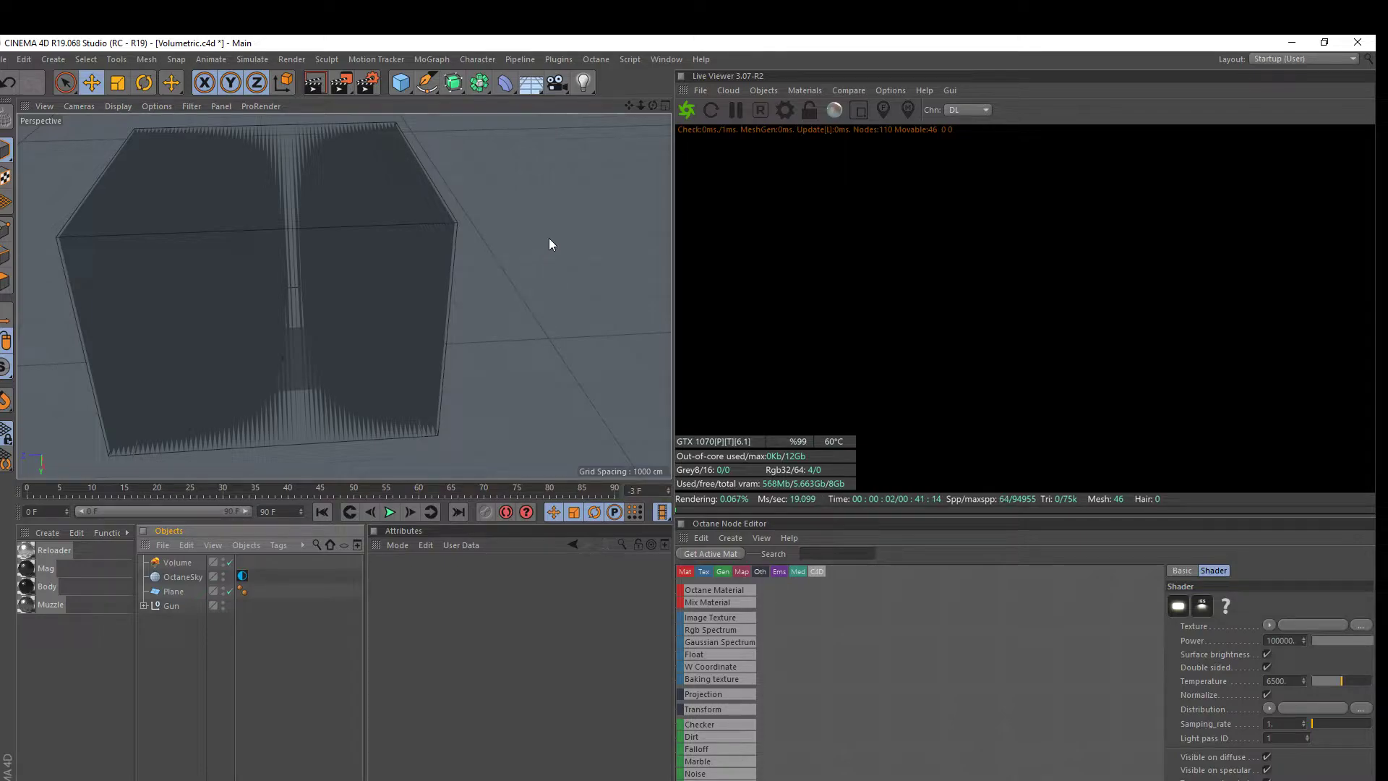
# Review the kernel types, Pathtracing parameters and render priority options in the Octane settings
pyautogui.click(586, 60)
pyautogui.click(610, 107)
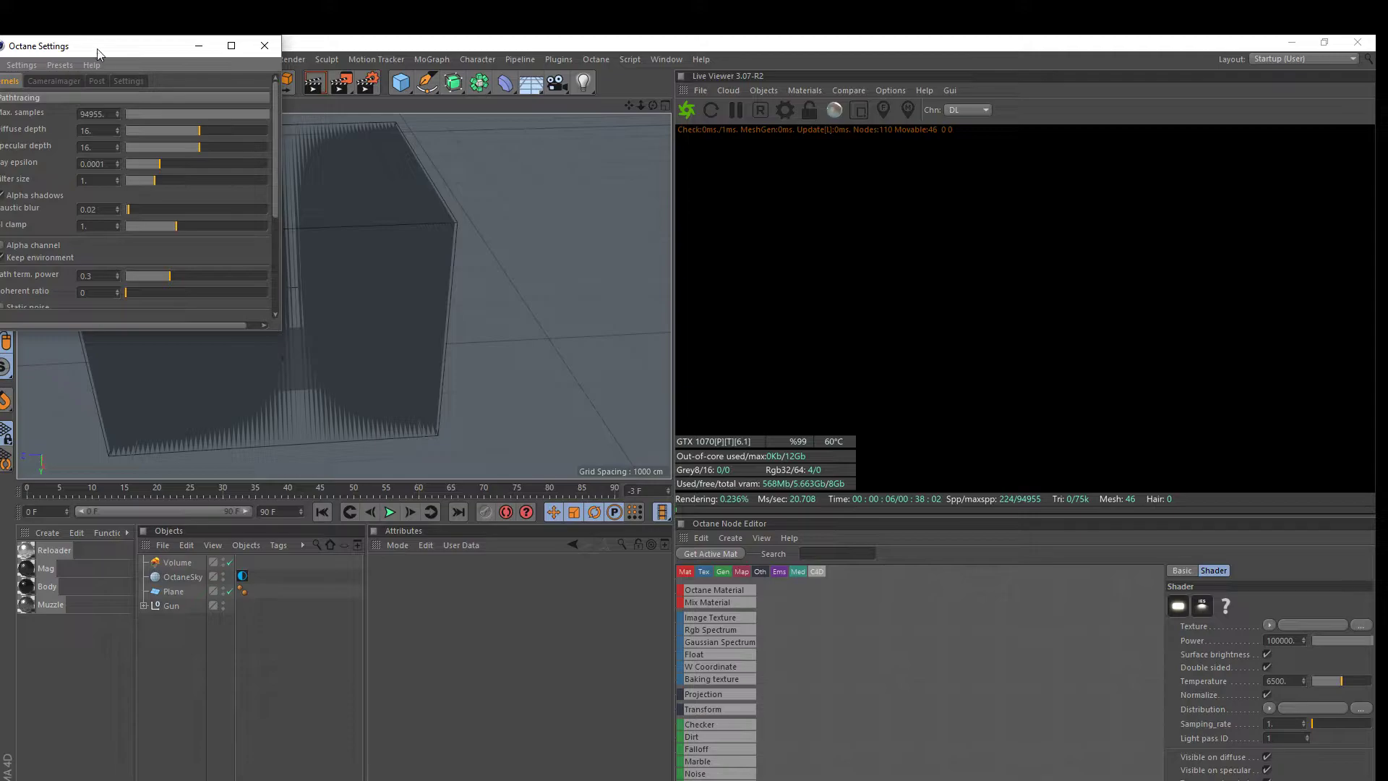
pyautogui.moveTo(99, 52); pyautogui.dragTo(269, 82)
pyautogui.click(218, 126)
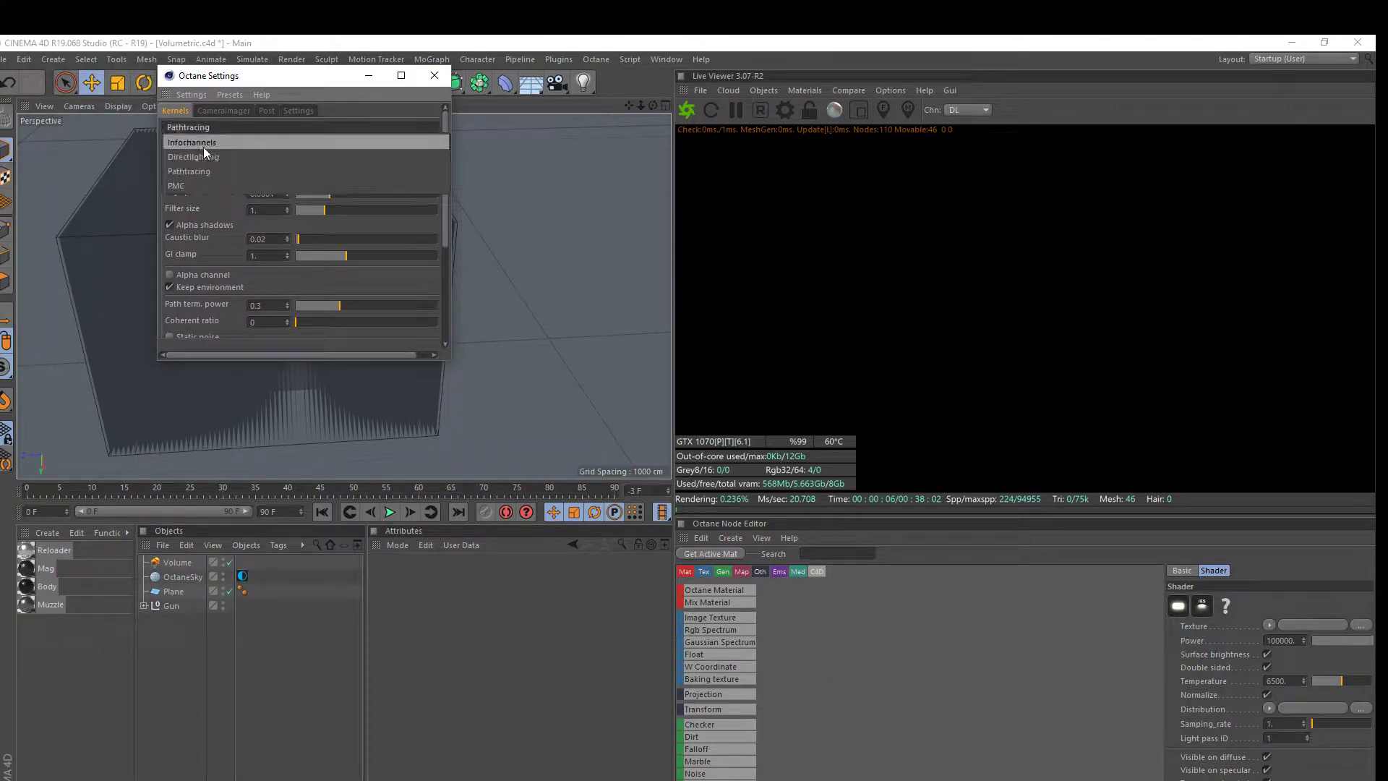
pyautogui.click(218, 187)
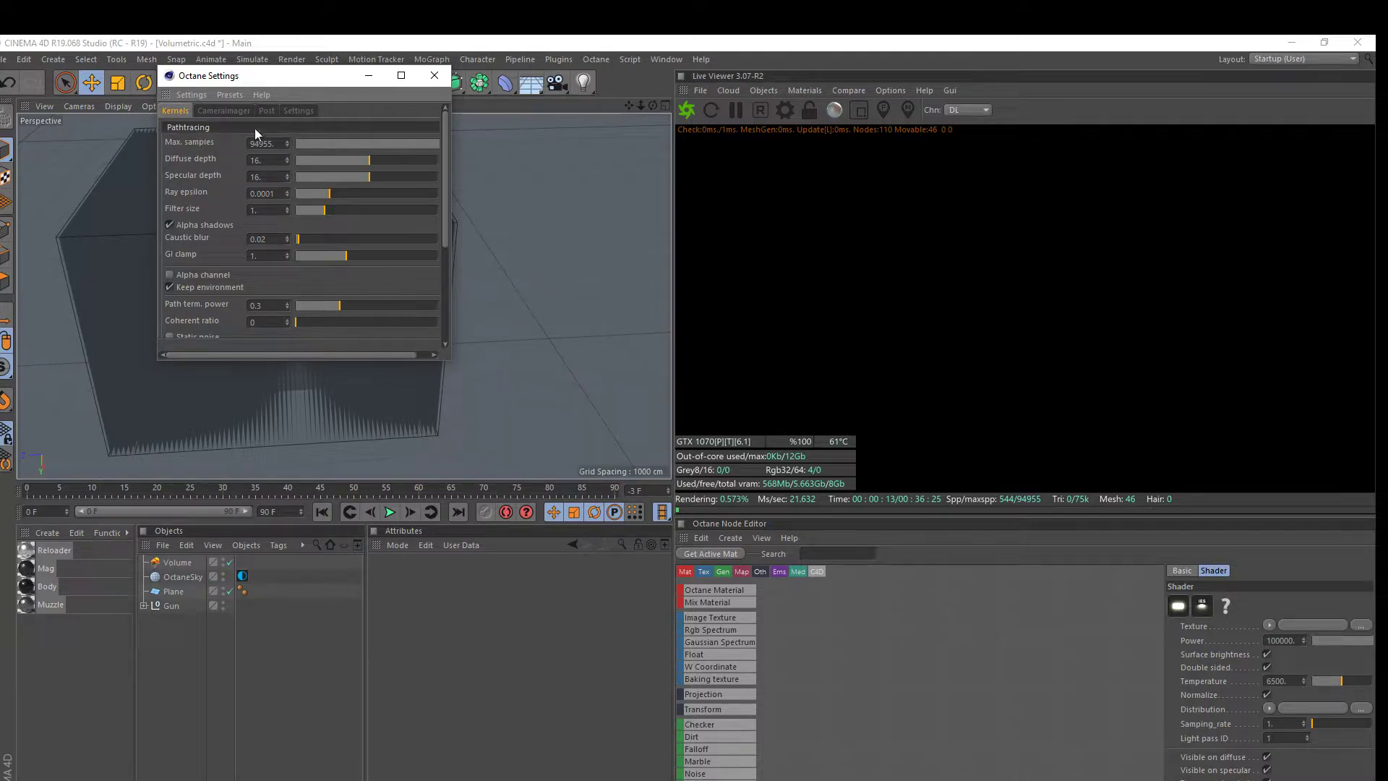
pyautogui.click(294, 112)
pyautogui.click(300, 152)
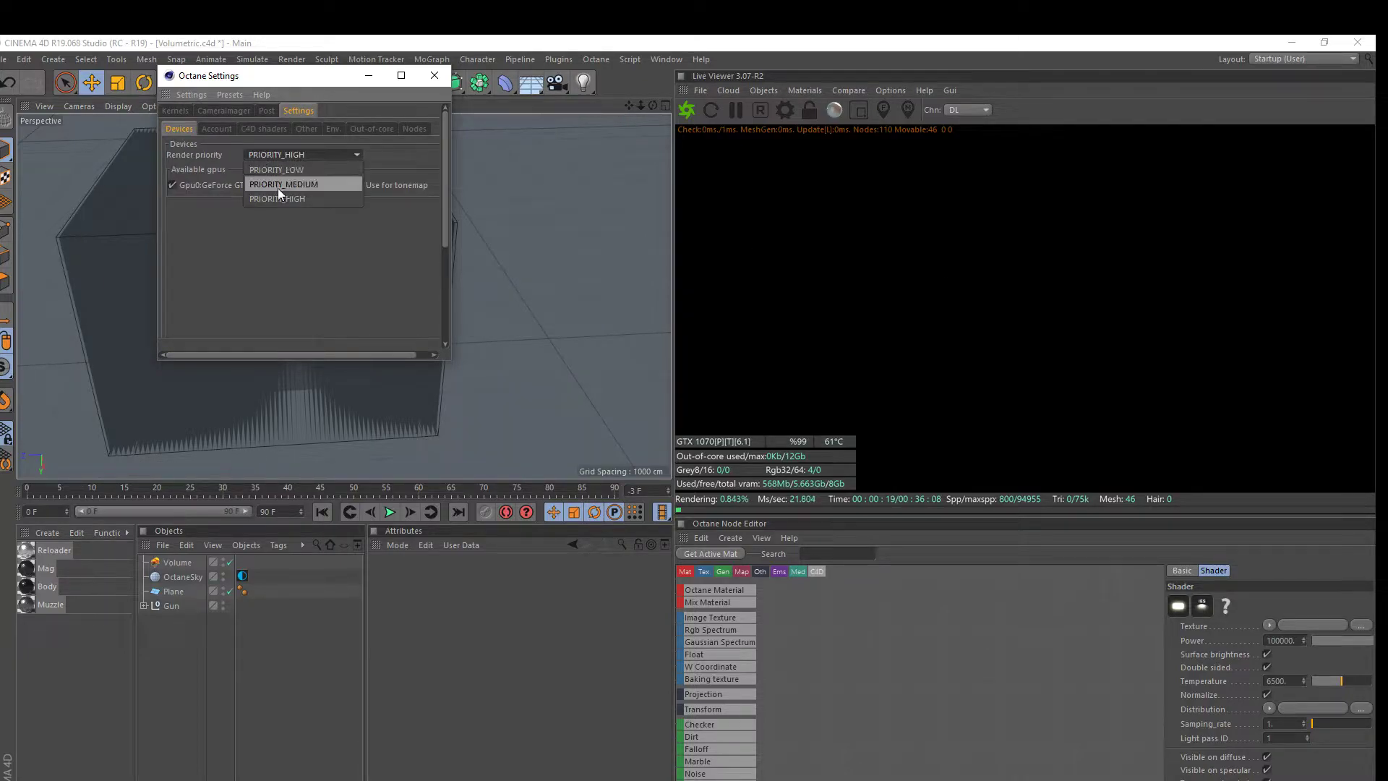
pyautogui.click(186, 115)
pyautogui.click(184, 115)
pyautogui.scroll(-5, 444, 174)
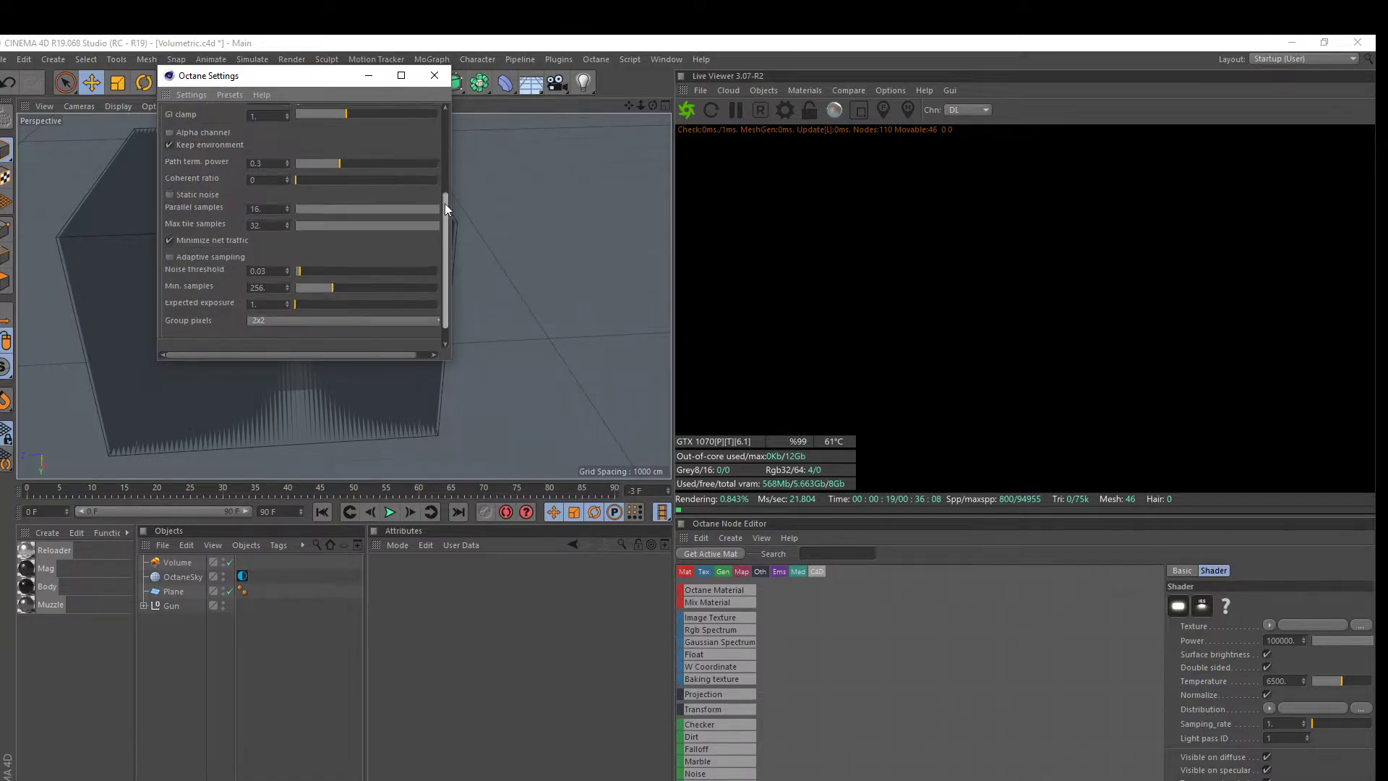
pyautogui.scroll(5, 443, 180)
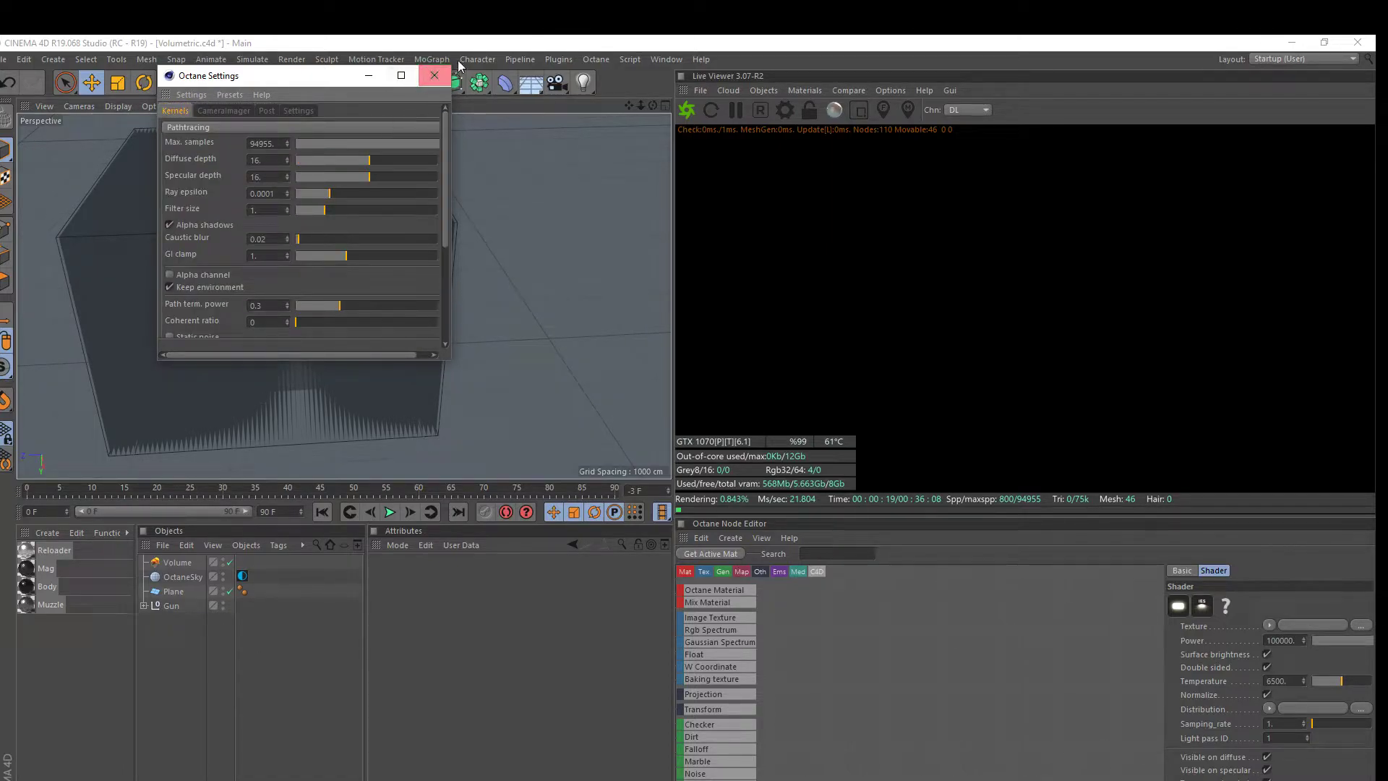
pyautogui.click(434, 75)
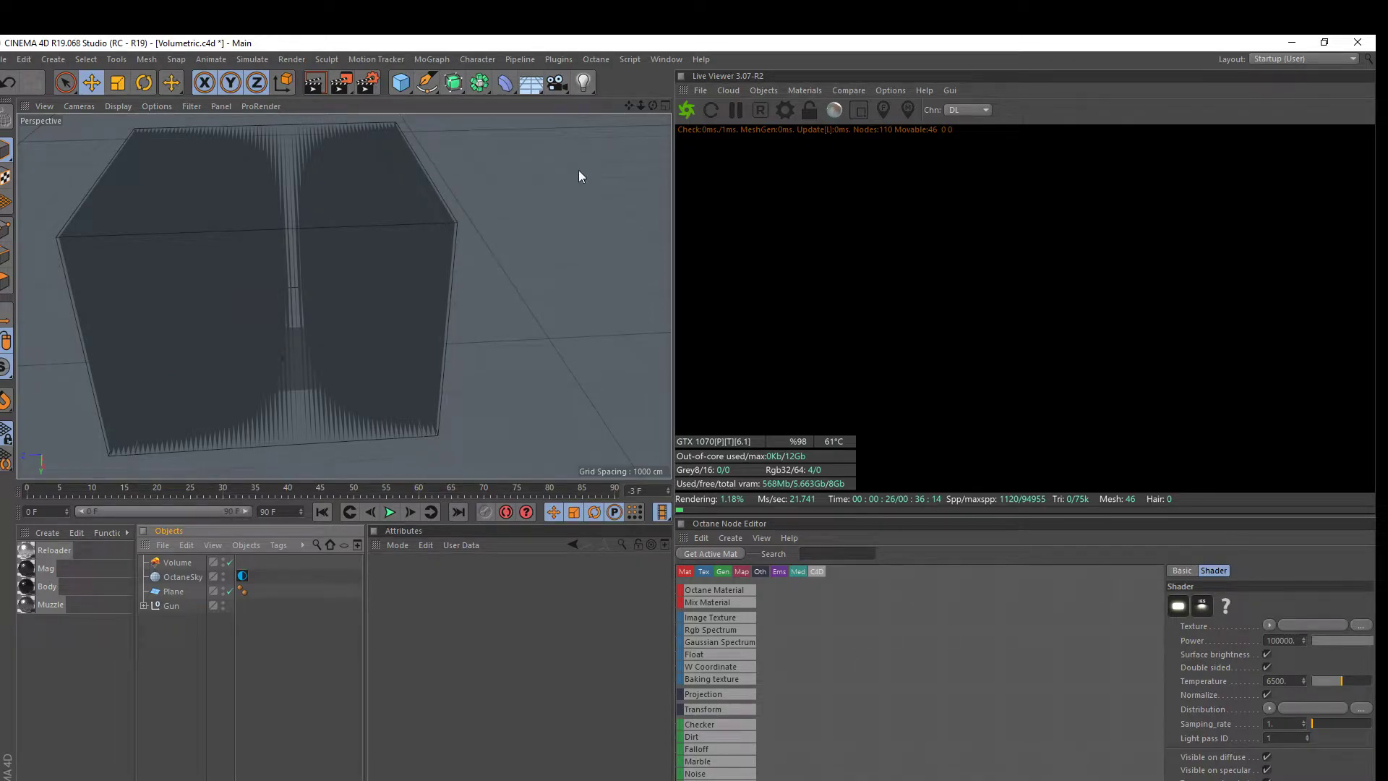
# Add a cone beside the fog volume with a 97 cm top radius, about 320 cm bottom radius and about 3149 cm height
pyautogui.click(407, 88)
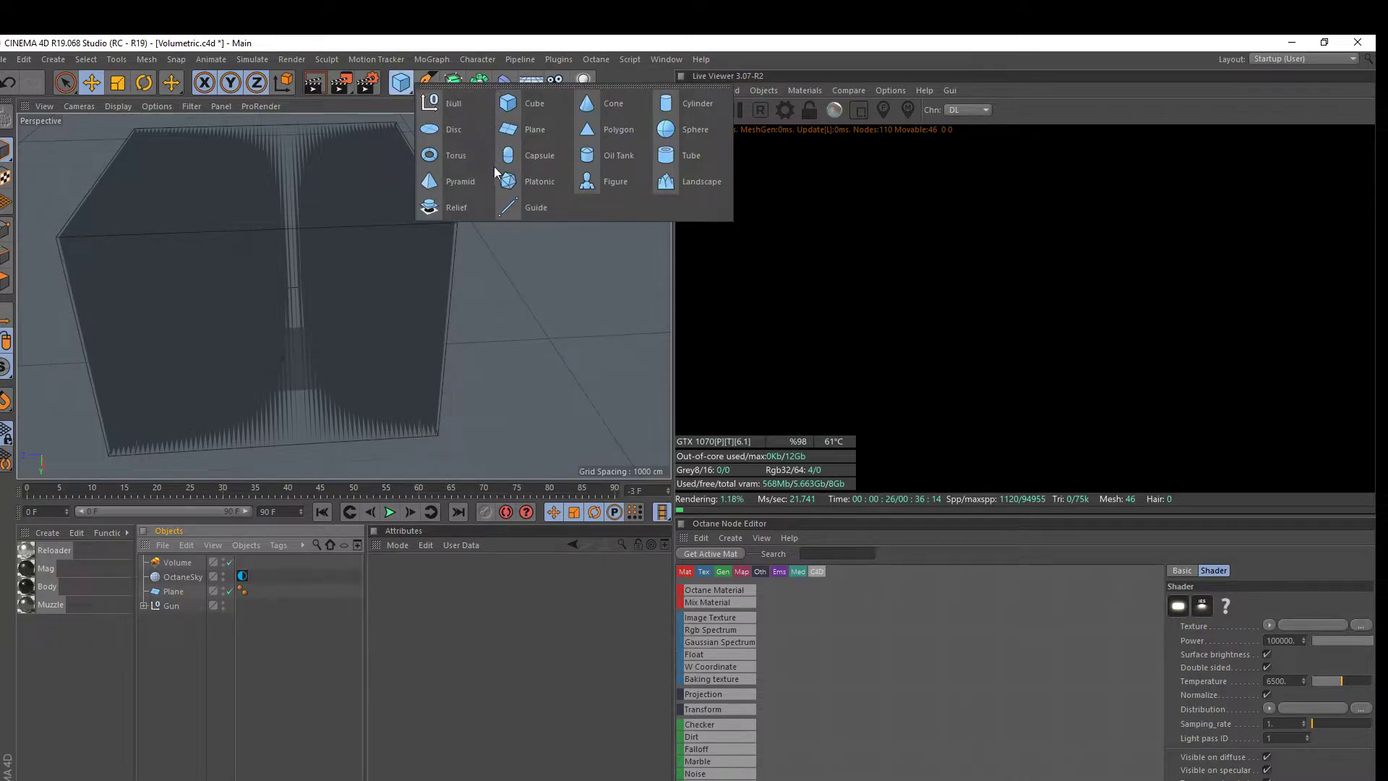
pyautogui.click(604, 105)
pyautogui.scroll(-3, 521, 253)
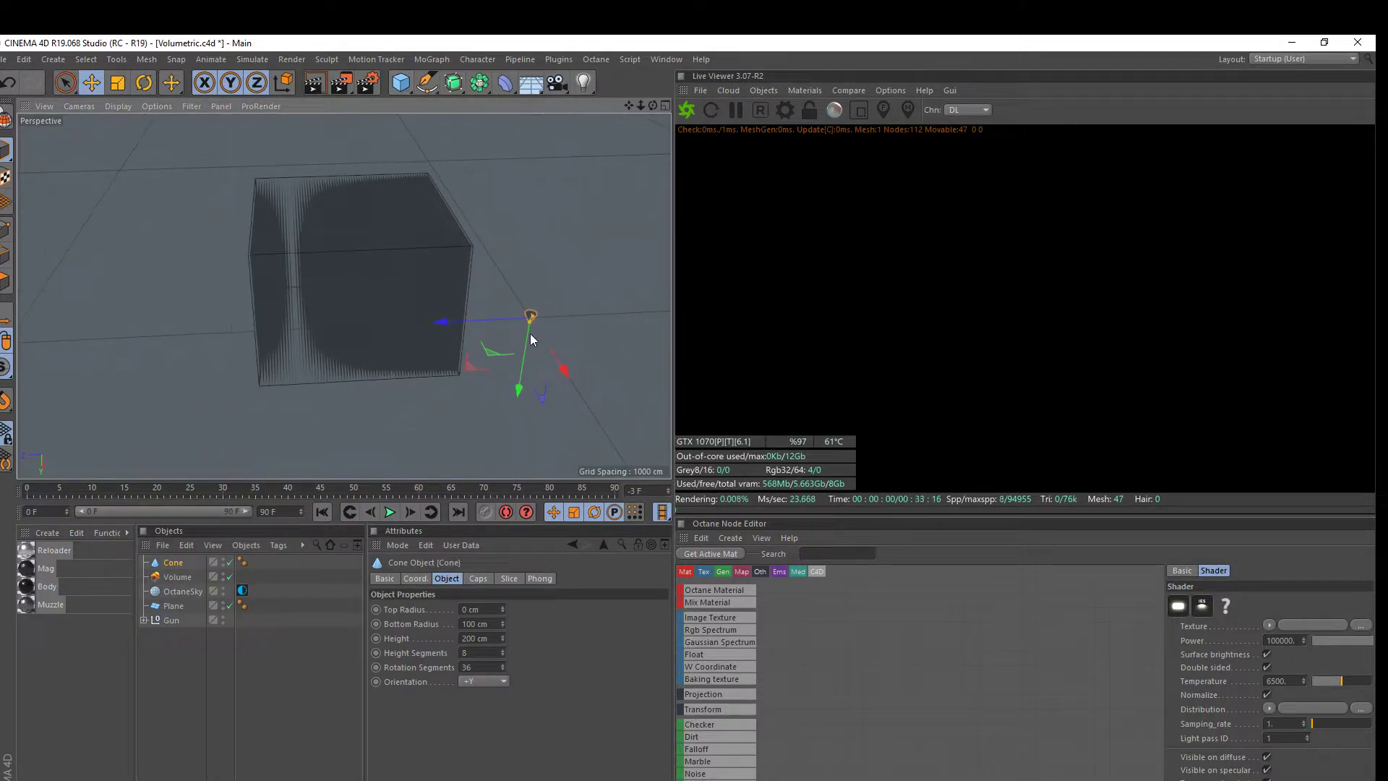
pyautogui.moveTo(523, 268); pyautogui.dragTo(513, 331)
pyautogui.moveTo(498, 607)
pyautogui.mouseDown()
pyautogui.moveTo(498, 564)
pyautogui.moveTo(498, 593)
pyautogui.mouseUp()
pyautogui.moveTo(536, 167)
pyautogui.mouseDown()
pyautogui.moveTo(551, 190)
pyautogui.moveTo(539, 174)
pyautogui.mouseUp()
pyautogui.scroll(3, 506, 317)
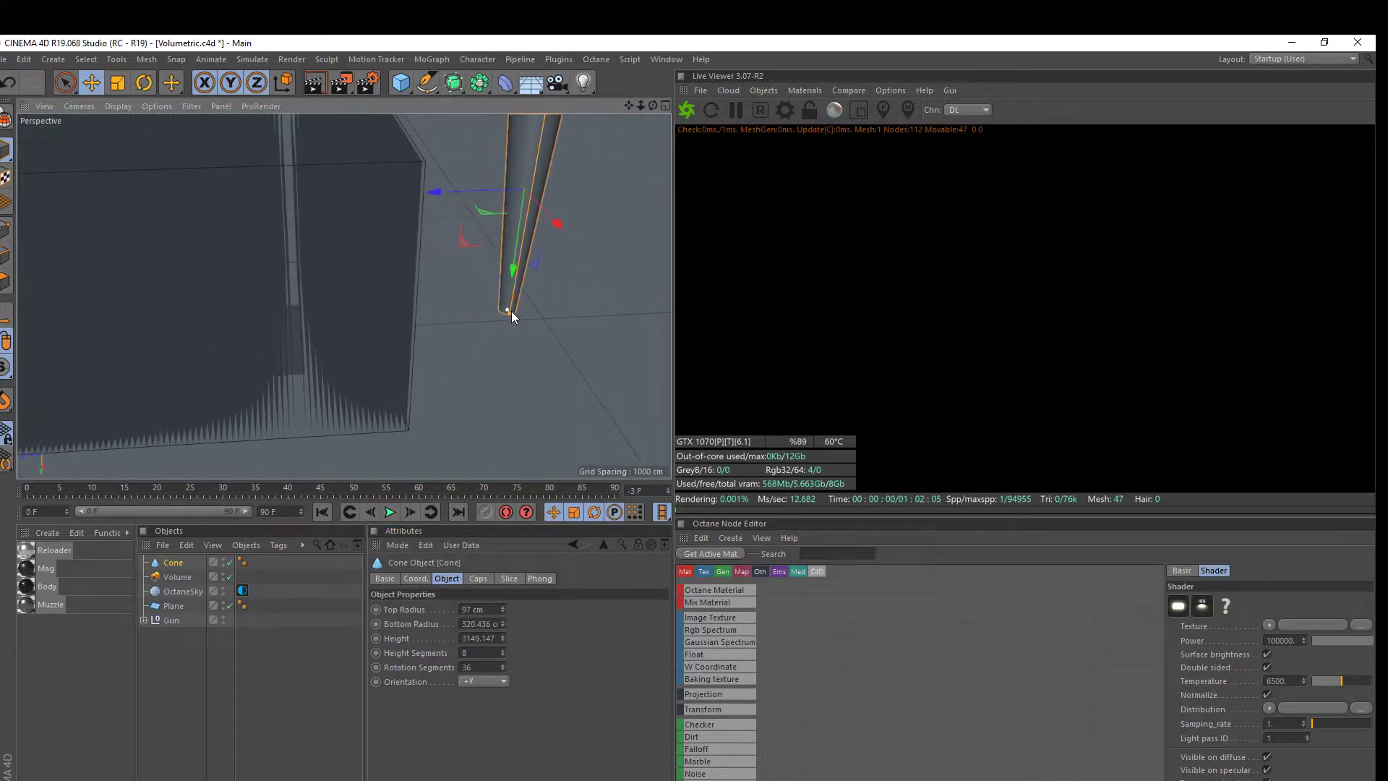
# Convert the cone into an editable polygon object
pyautogui.scroll(3, 510, 308)
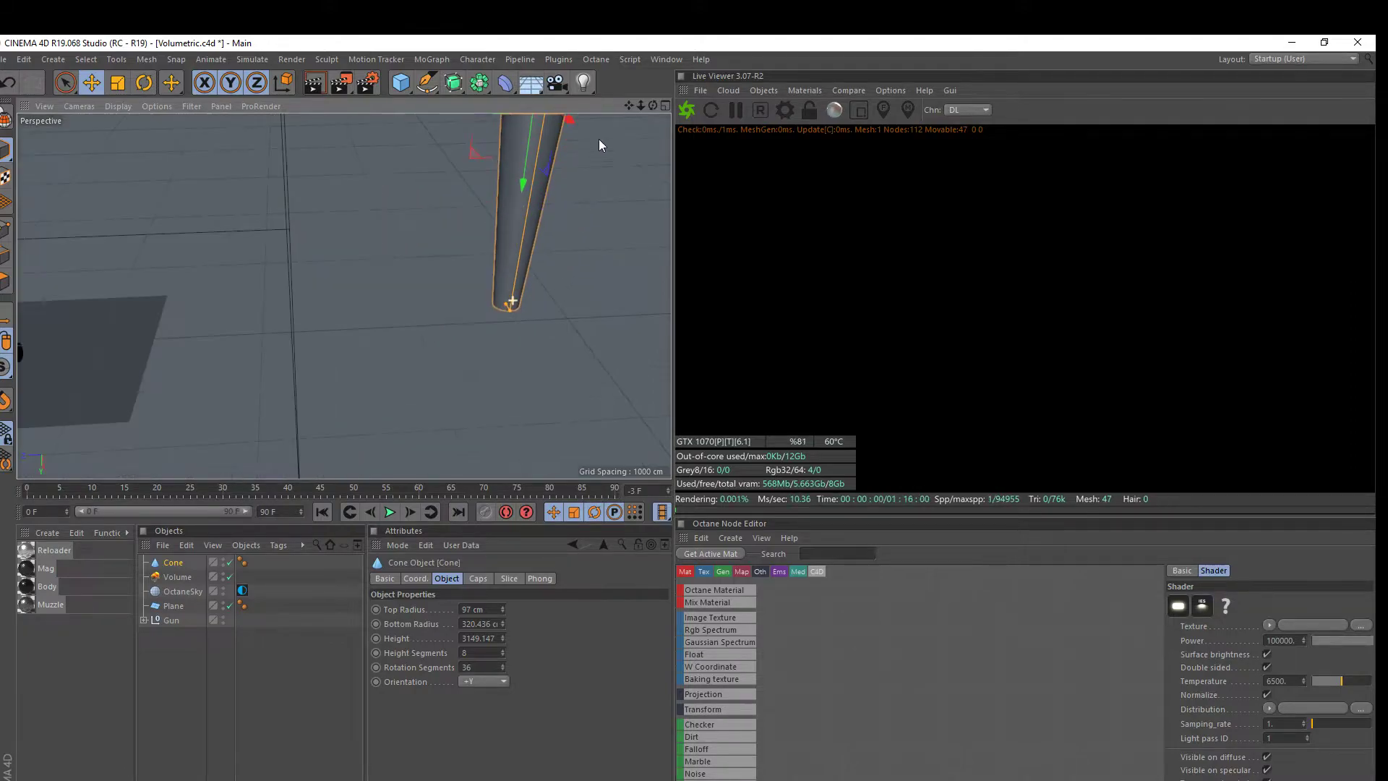
pyautogui.scroll(-2, 489, 206)
pyautogui.keyDown('alt'); pyautogui.moveTo(630, 104); pyautogui.dragTo(507, 123); pyautogui.keyUp('alt')
pyautogui.moveTo(640, 106); pyautogui.dragTo(564, 109)
pyautogui.scroll(3, 481, 193)
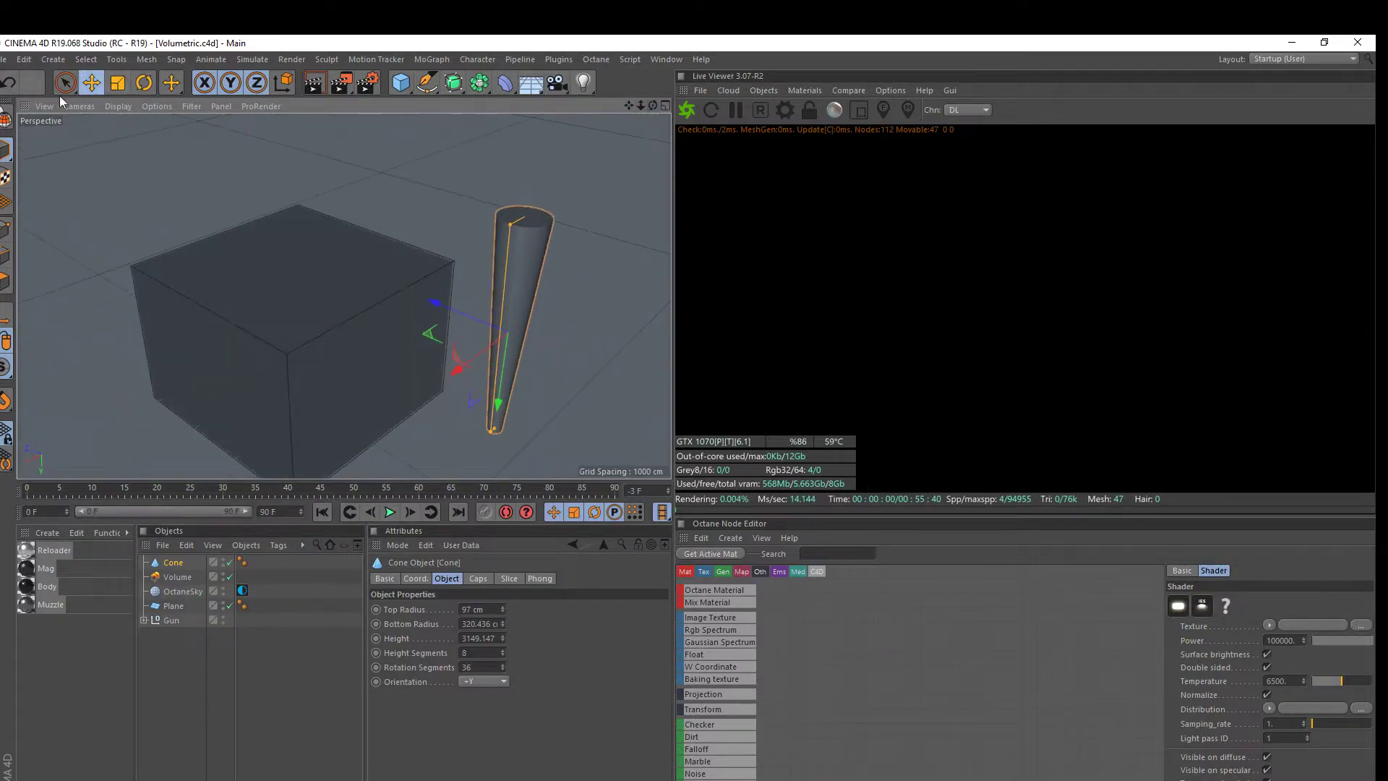
pyautogui.click(6, 117)
pyautogui.scroll(4, 592, 352)
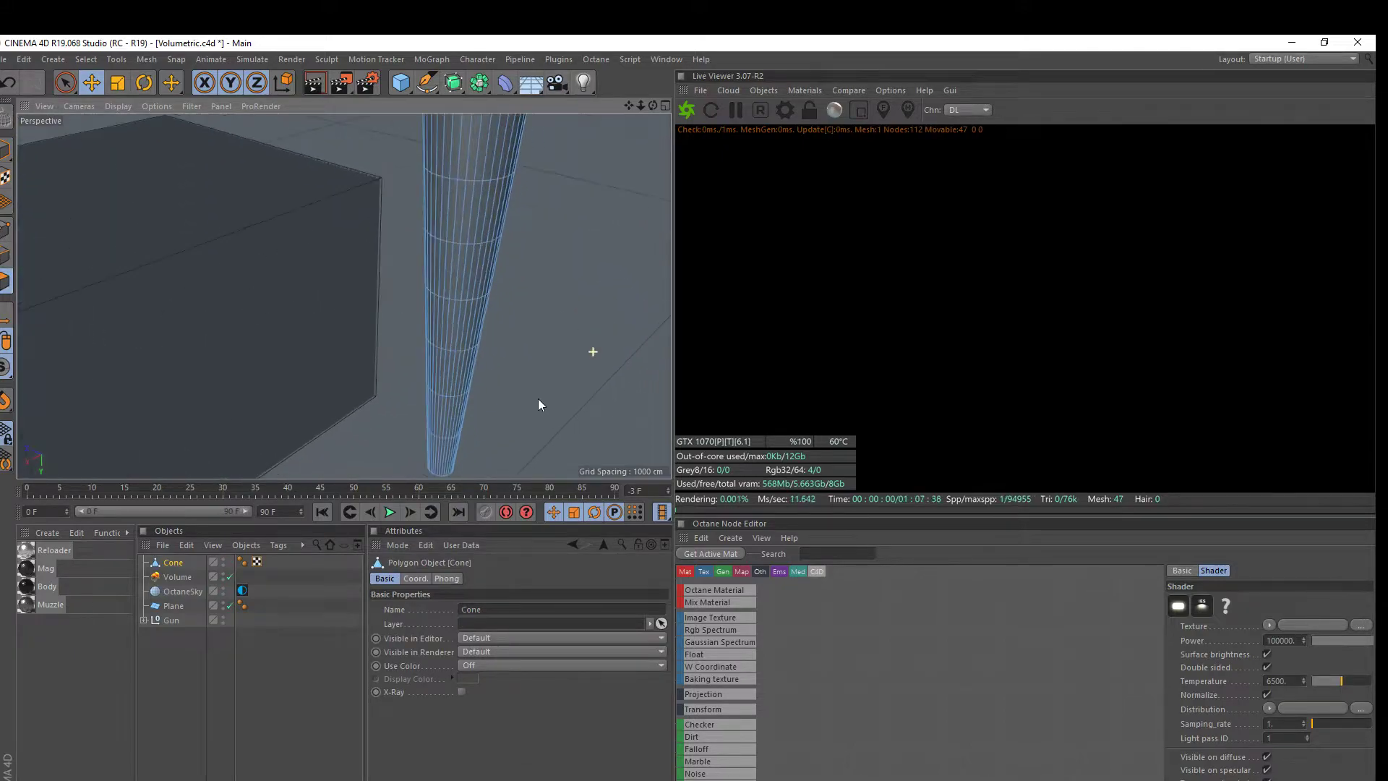
# Delete all cap polygons at the cone's narrow end to leave it open
pyautogui.moveTo(653, 106); pyautogui.dragTo(636, 44)
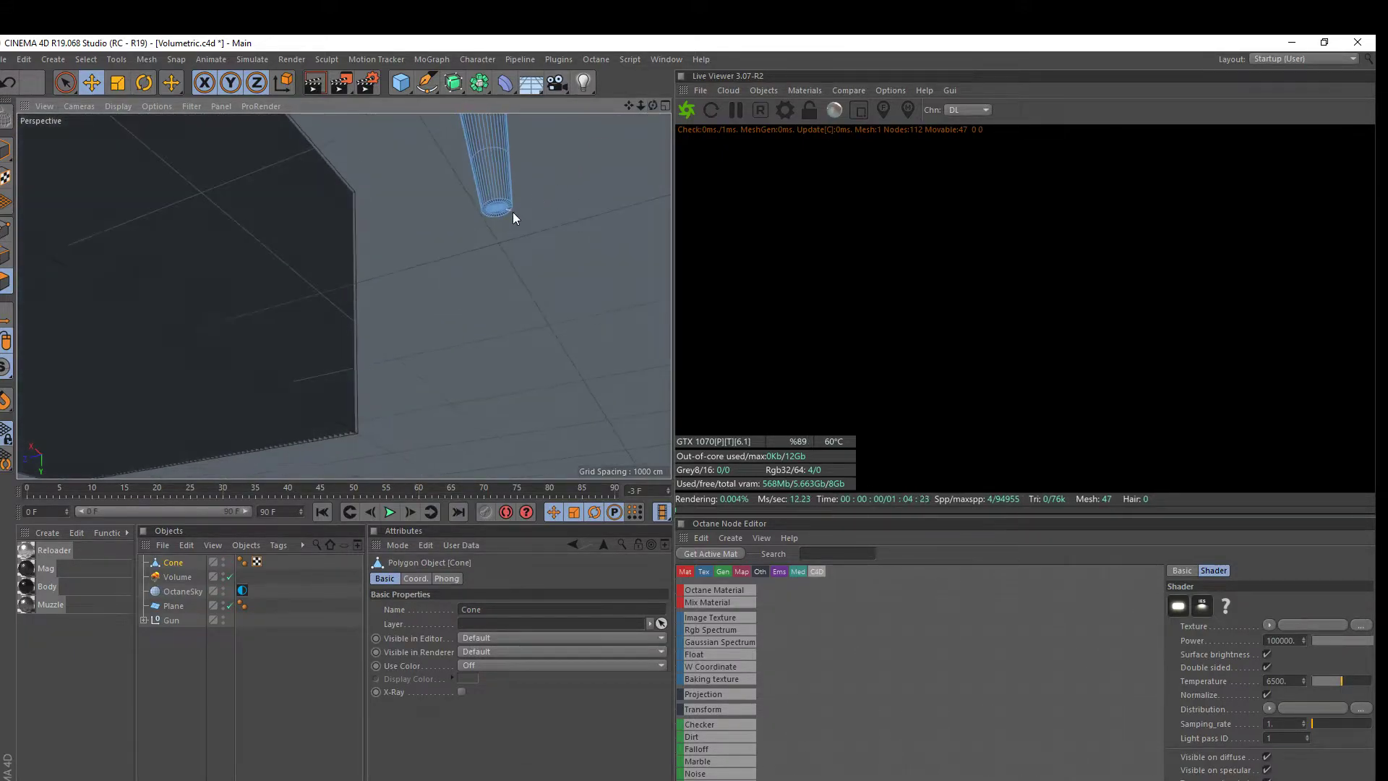
pyautogui.scroll(6, 511, 206)
pyautogui.click(65, 82)
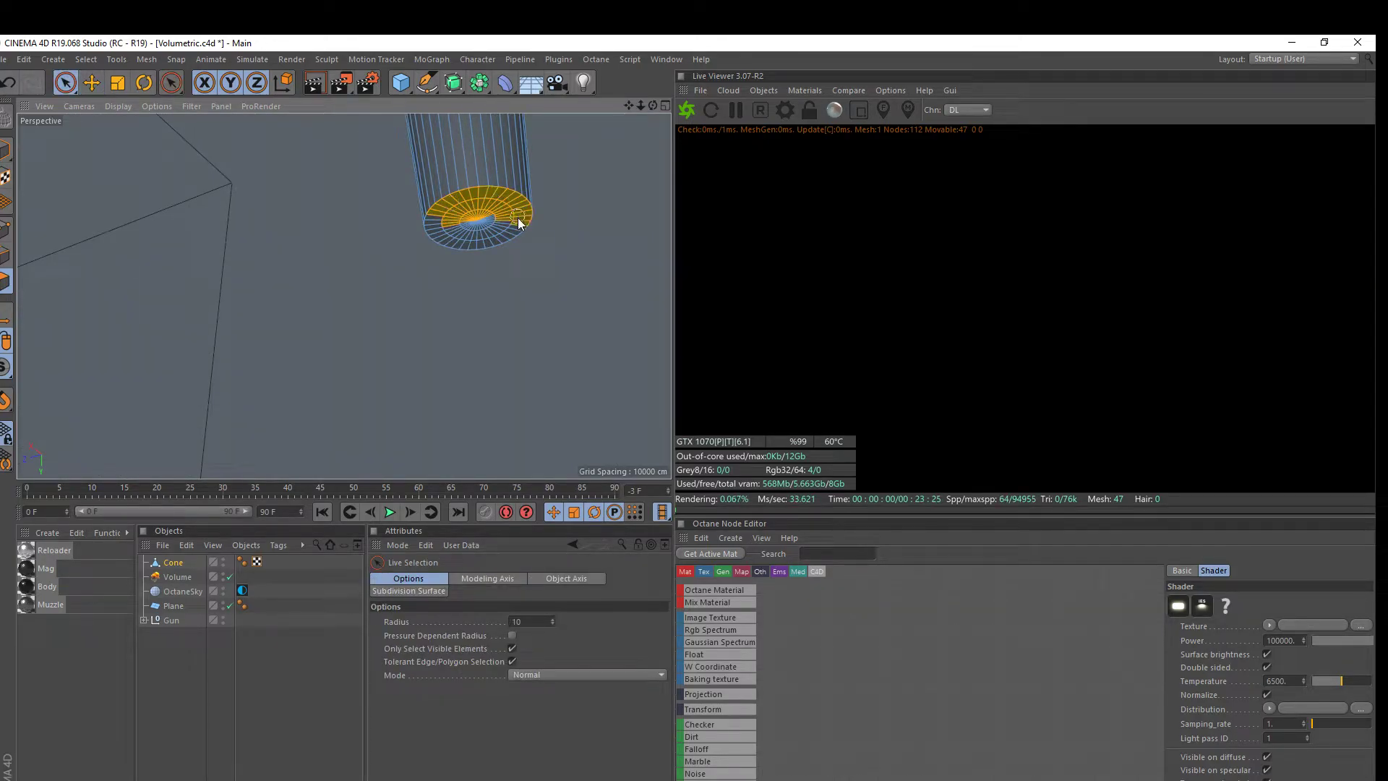
pyautogui.moveTo(493, 224); pyautogui.dragTo(477, 221)
pyautogui.press('Delete')
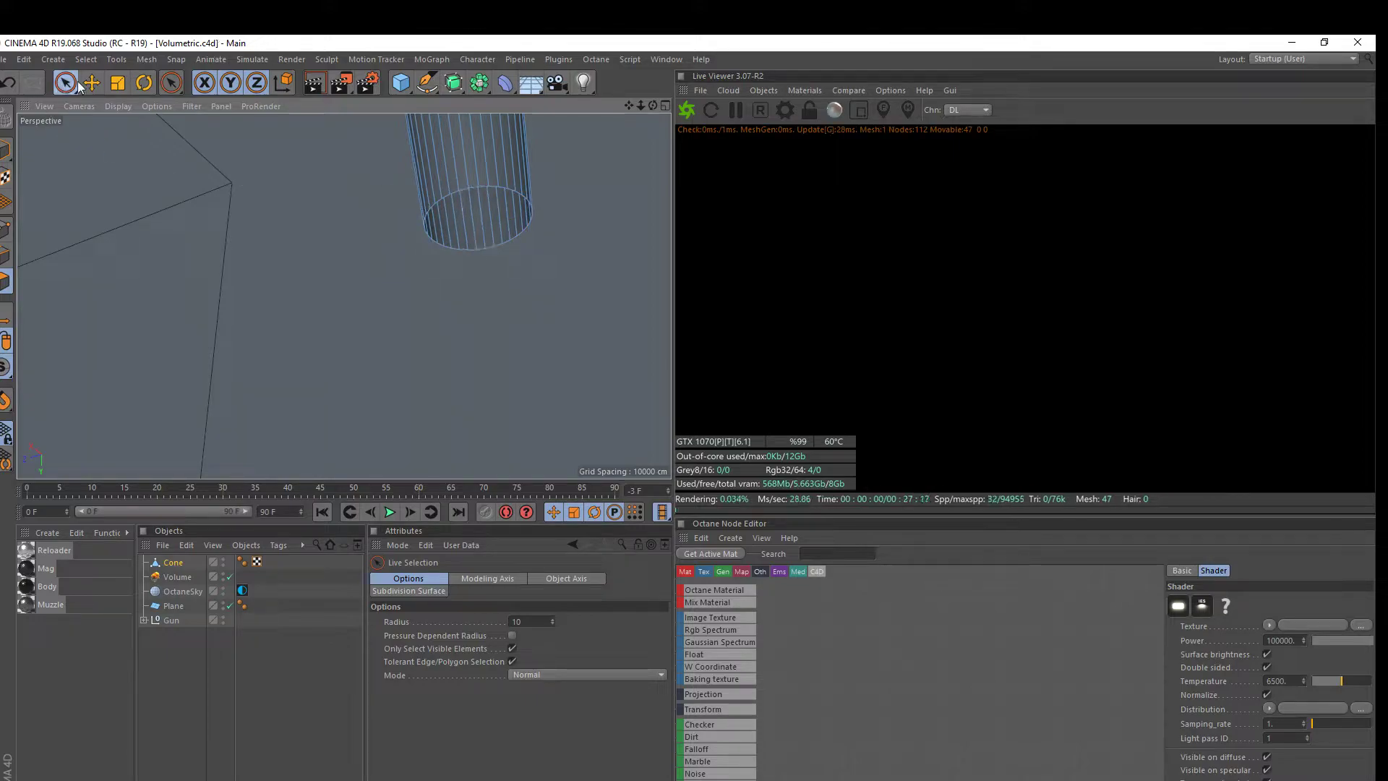
# Save the project with the opened cone
pyautogui.click(91, 82)
pyautogui.scroll(-3, 332, 185)
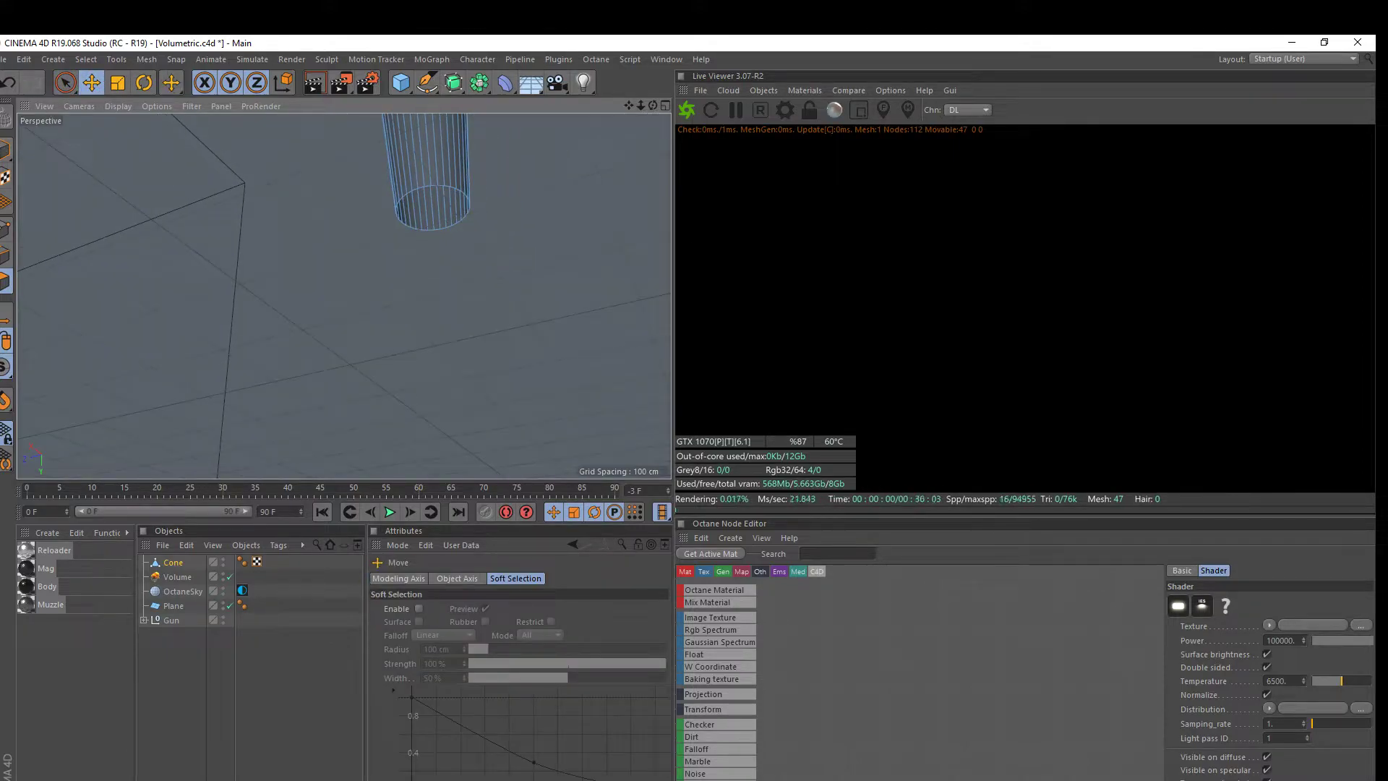
pyautogui.moveTo(652, 106); pyautogui.dragTo(604, 477)
pyautogui.scroll(-3, 620, 123)
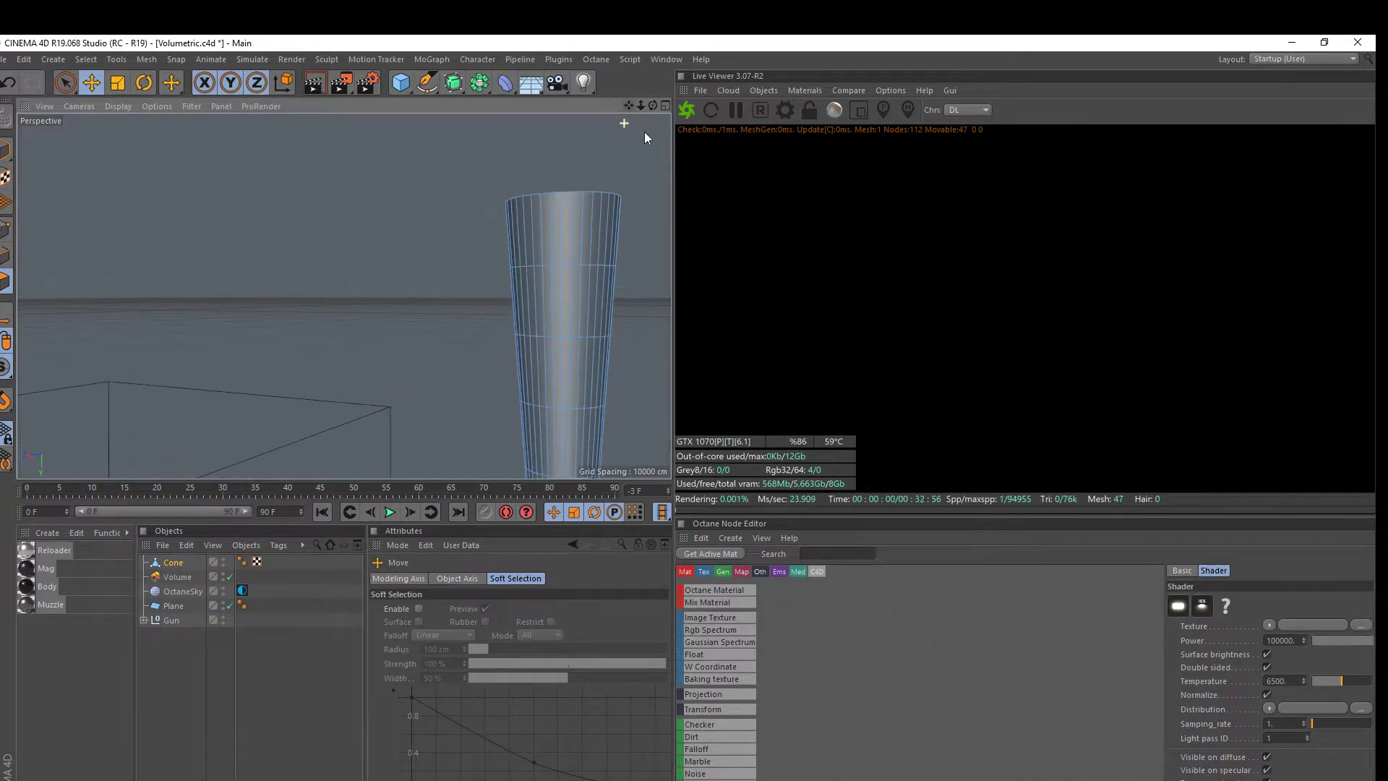
pyautogui.scroll(-5, 644, 141)
pyautogui.hotkey('ctrl', 's')
pyautogui.moveTo(628, 106); pyautogui.dragTo(484, 128)
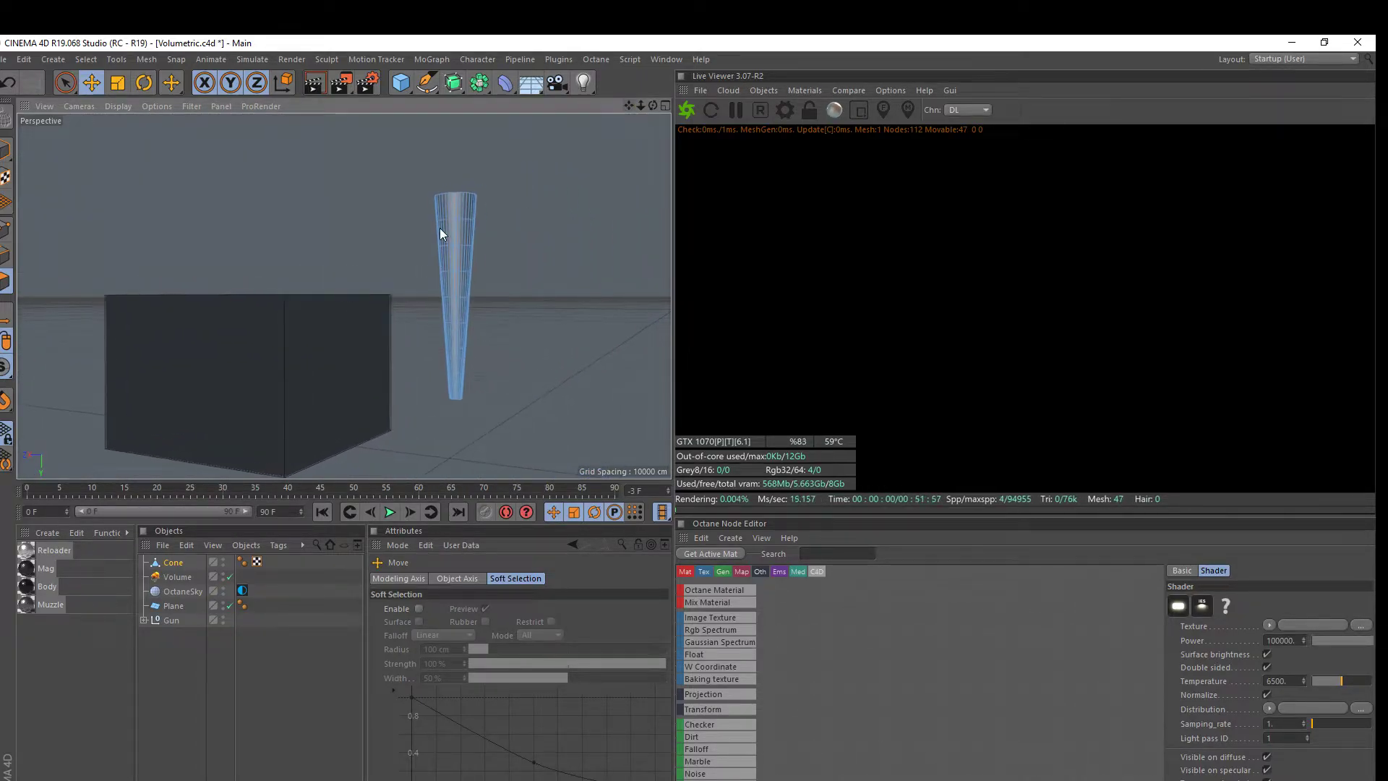
# Create a new Octane Material
pyautogui.click(47, 532)
pyautogui.moveTo(105, 594)
pyautogui.moveTo(240, 592)
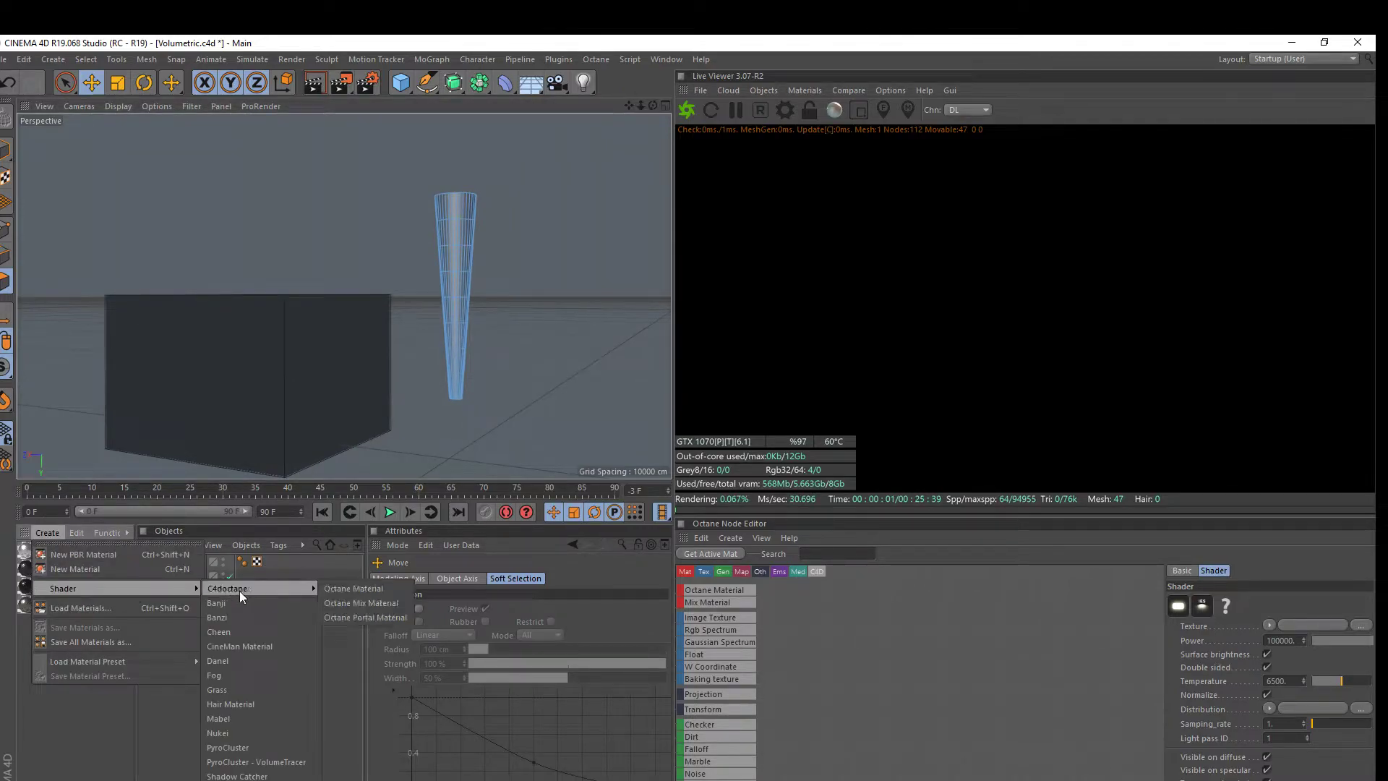
pyautogui.click(347, 589)
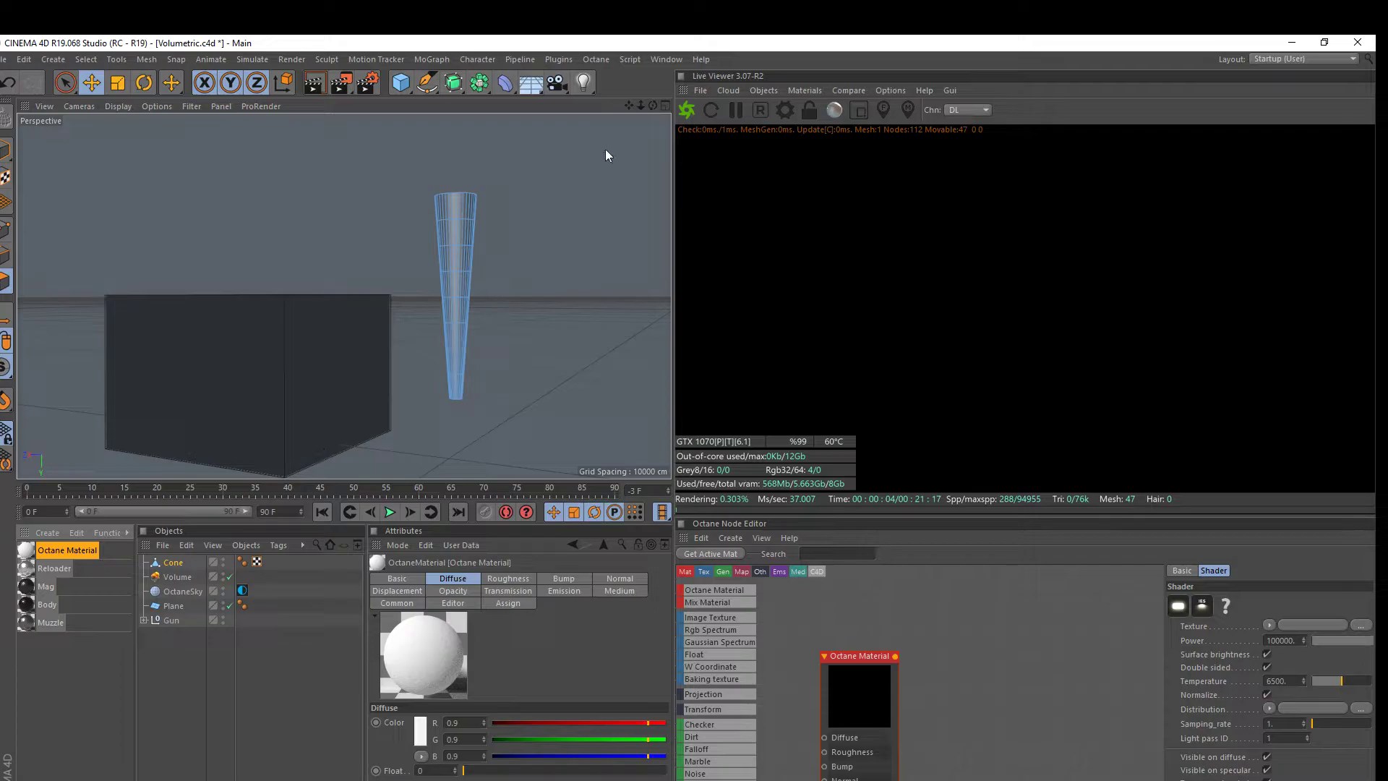
# Select all cap polygons at the cone's wide end and apply the new Octane material to that selection
pyautogui.moveTo(653, 106); pyautogui.dragTo(341, 294)
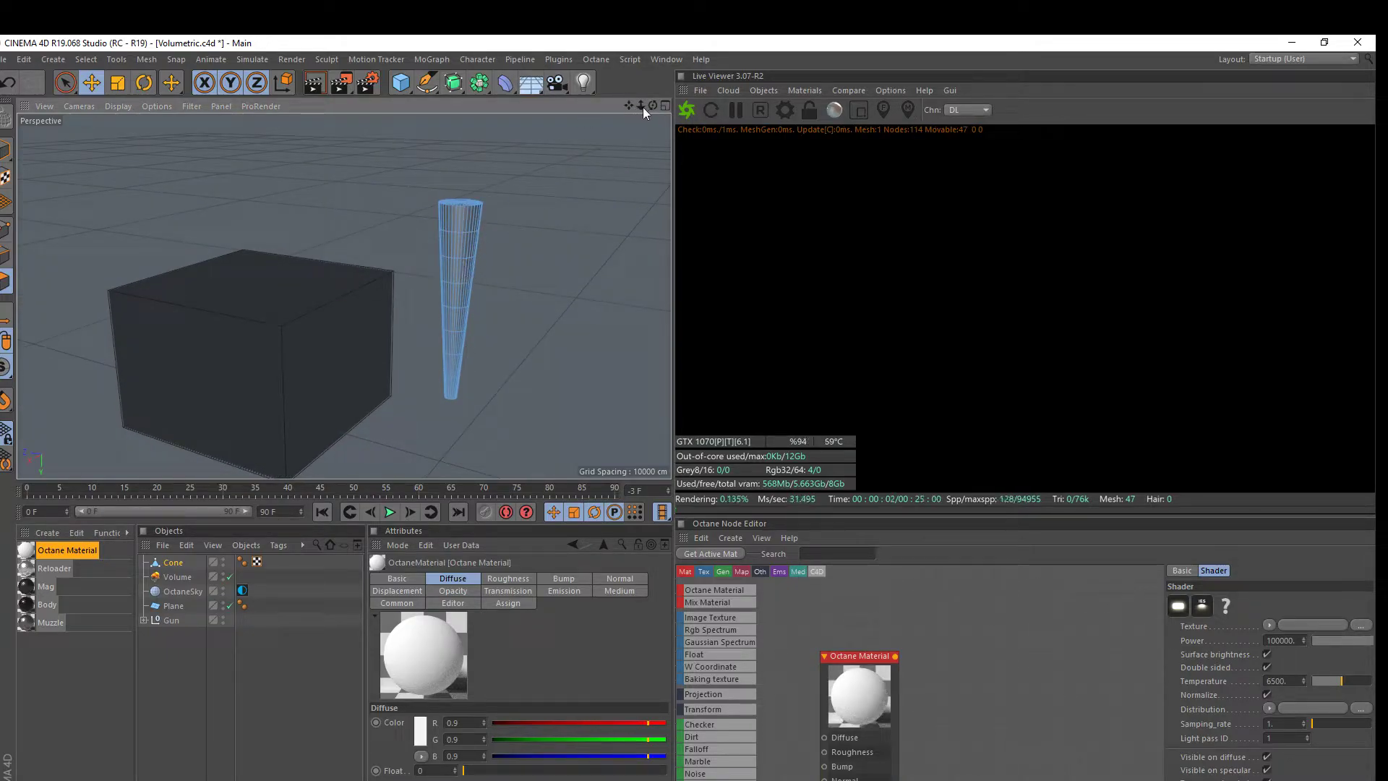
pyautogui.moveTo(653, 106)
pyautogui.mouseDown()
pyautogui.moveTo(344, 296)
pyautogui.moveTo(652, 106)
pyautogui.mouseUp()
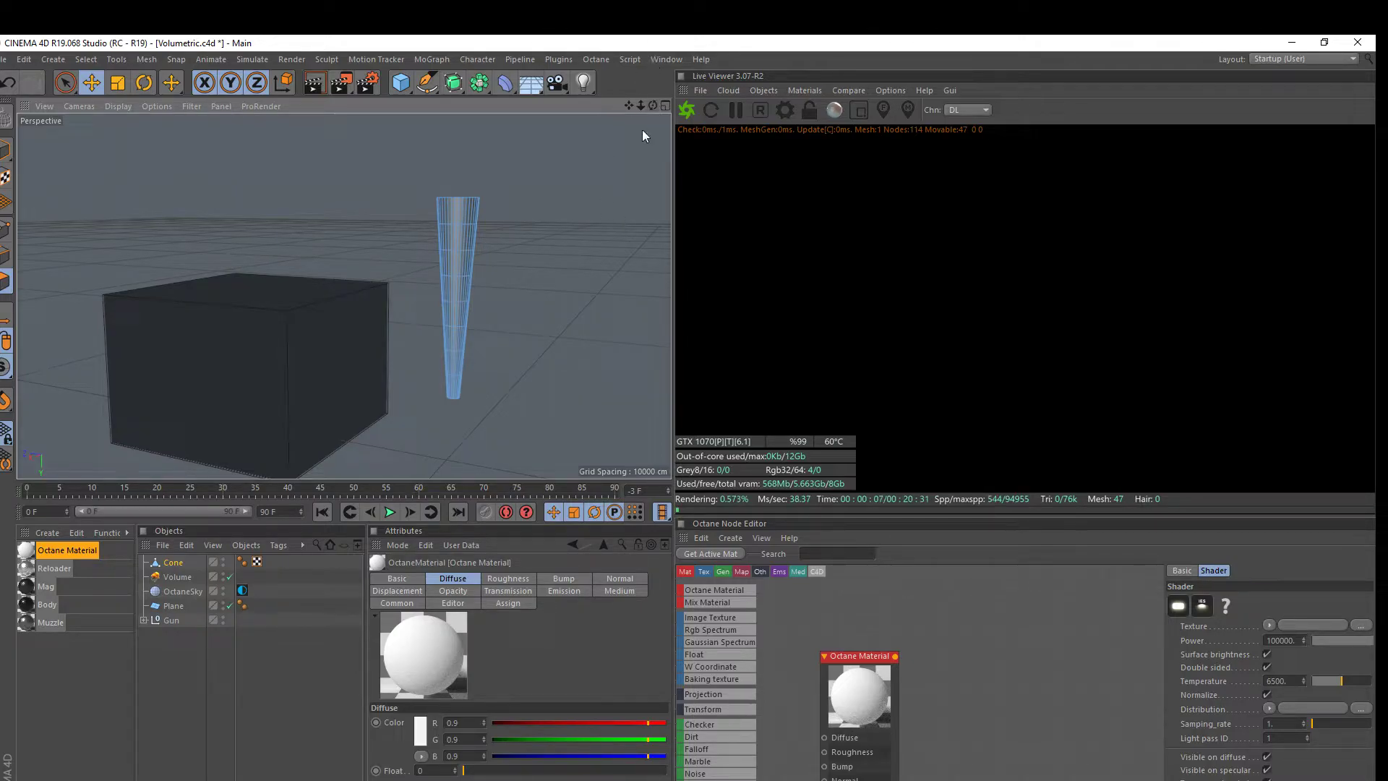
pyautogui.moveTo(653, 106); pyautogui.dragTo(653, 195)
pyautogui.scroll(7, 554, 272)
pyautogui.scroll(2, 429, 225)
pyautogui.click(453, 201)
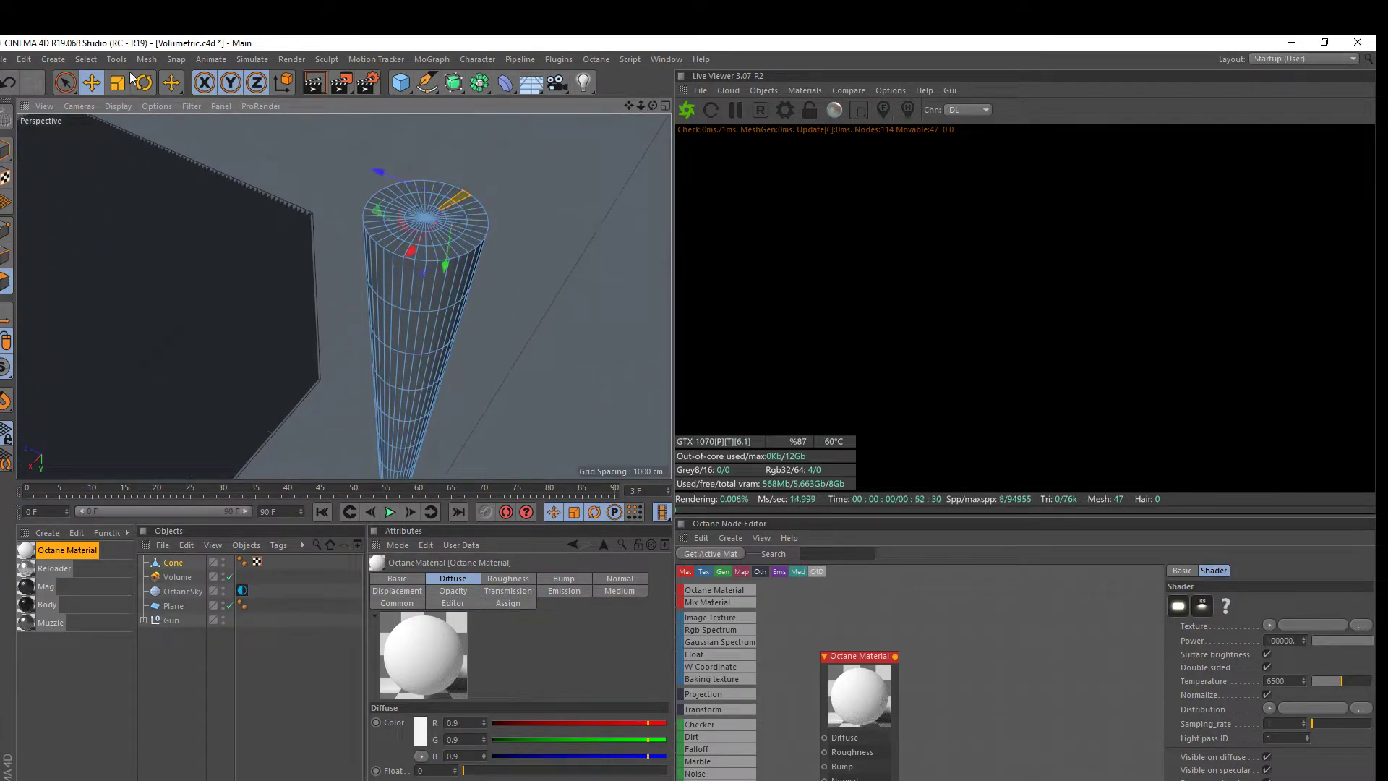
pyautogui.click(65, 83)
pyautogui.keyDown('alt'); pyautogui.moveTo(487, 204); pyautogui.dragTo(545, 186); pyautogui.keyUp('alt')
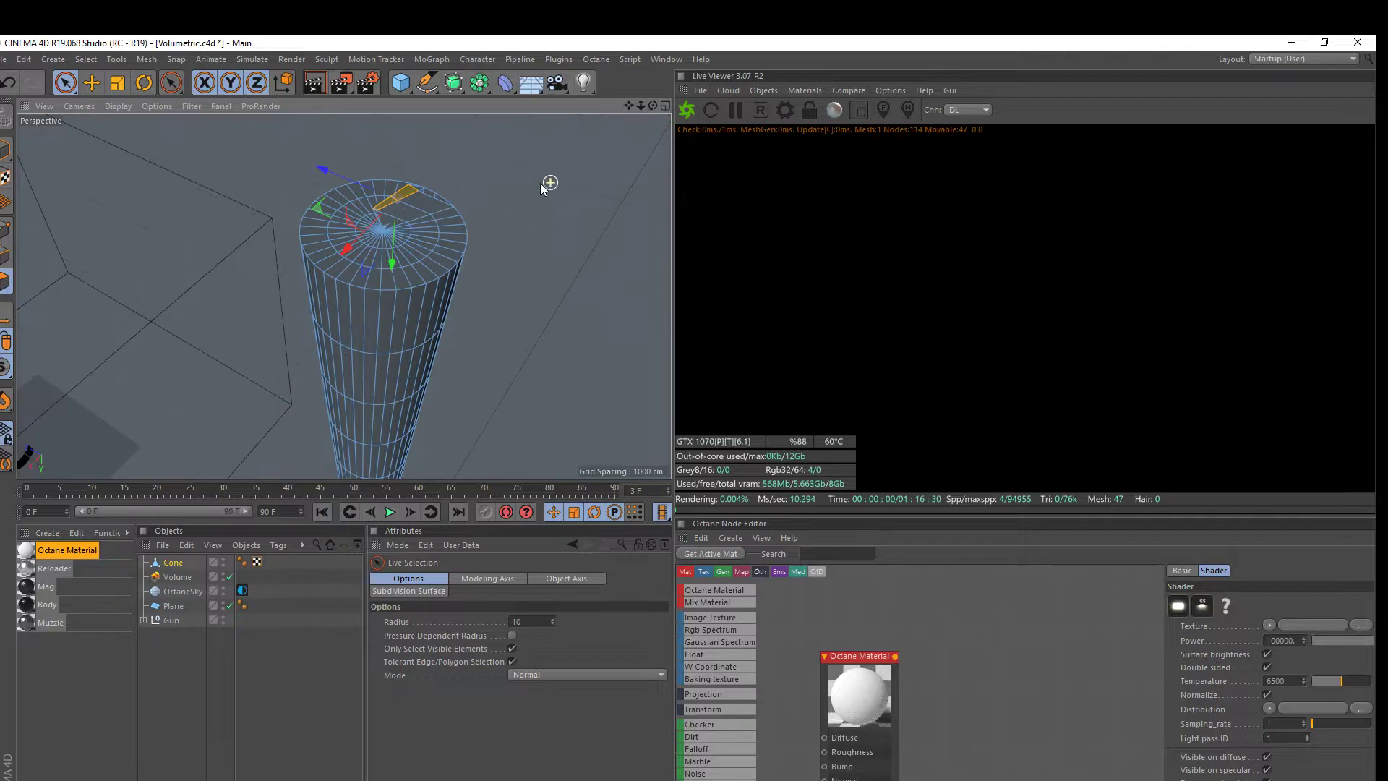
pyautogui.click(539, 201)
pyautogui.moveTo(439, 209)
pyautogui.mouseDown()
pyautogui.moveTo(359, 199)
pyautogui.moveTo(424, 230)
pyautogui.moveTo(378, 267)
pyautogui.moveTo(433, 271)
pyautogui.moveTo(373, 244)
pyautogui.mouseUp()
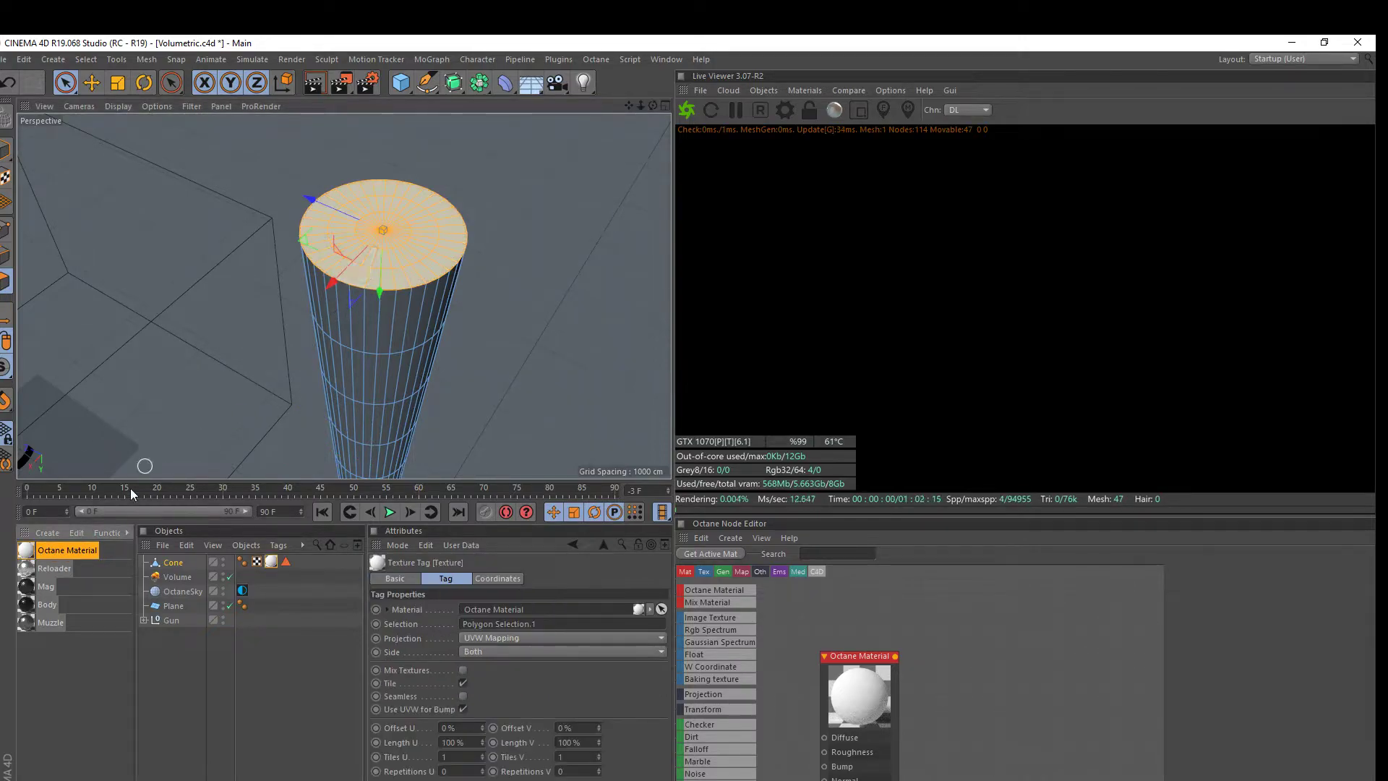
# Add a Blackbody emission to the new Octane material and raise its power to 1000000
pyautogui.doubleClick(23, 553)
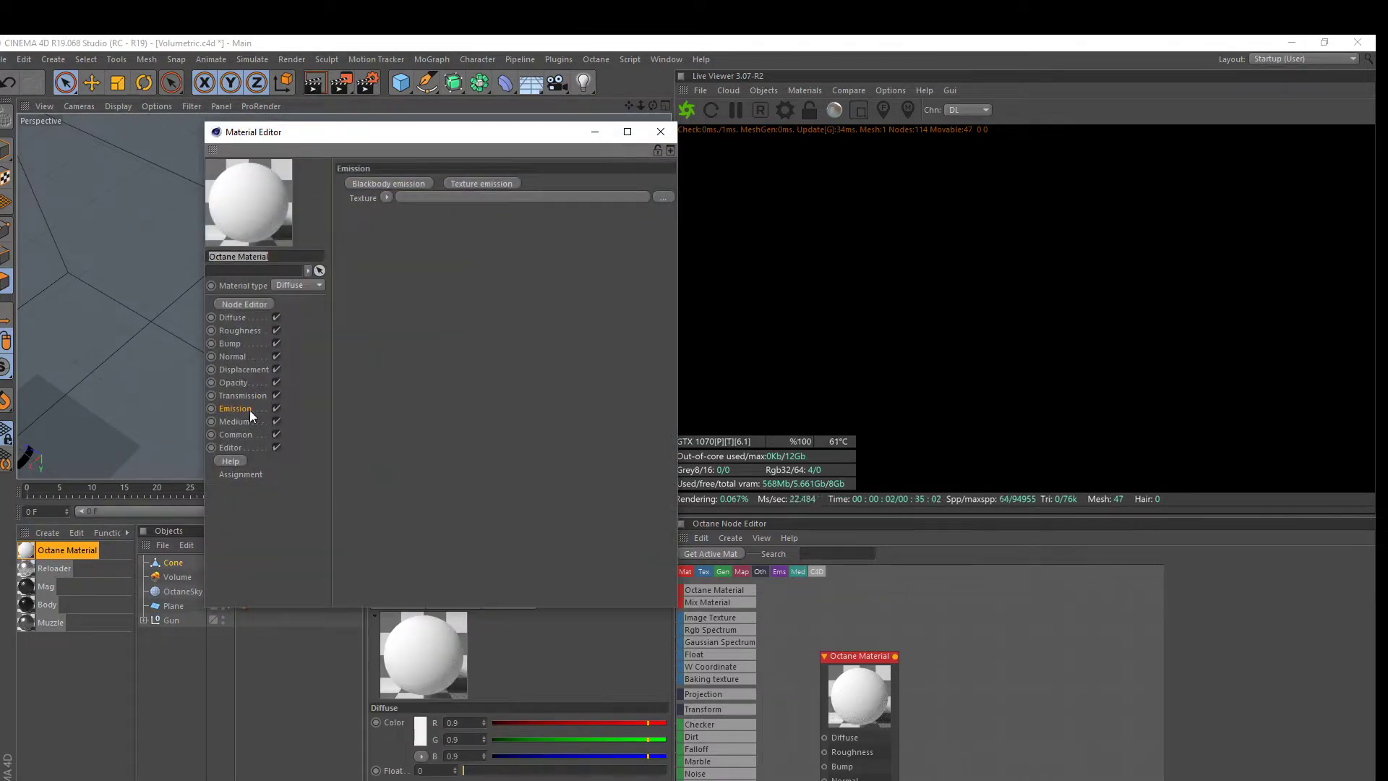
pyautogui.click(396, 185)
pyautogui.moveTo(650, 235); pyautogui.dragTo(952, 233)
# Set the blackbody emission's temperature to about 10606, make it double sided and close the material editor
pyautogui.keyDown('alt'); pyautogui.moveTo(104, 252); pyautogui.dragTo(137, 271); pyautogui.keyUp('alt')
pyautogui.scroll(-5, 138, 275)
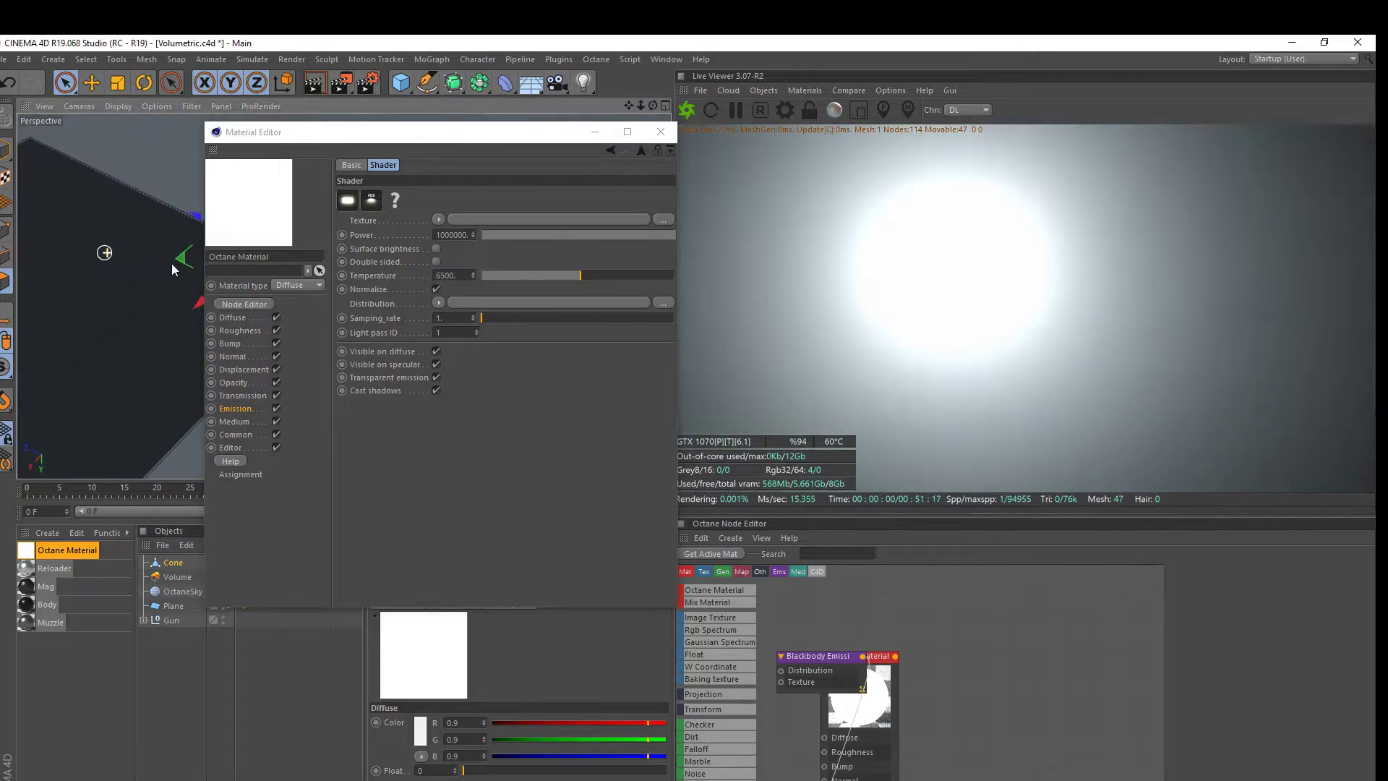
pyautogui.click(92, 82)
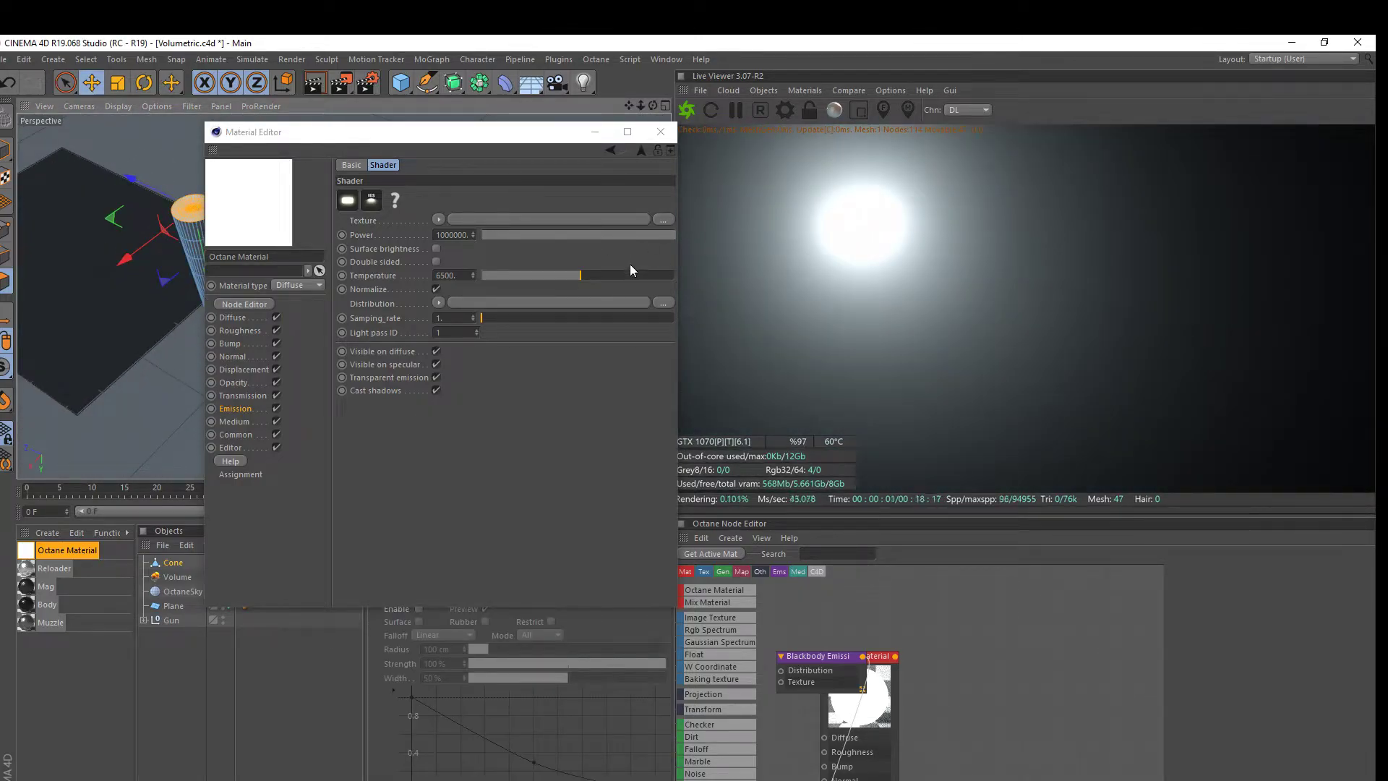
pyautogui.moveTo(644, 276); pyautogui.dragTo(649, 275)
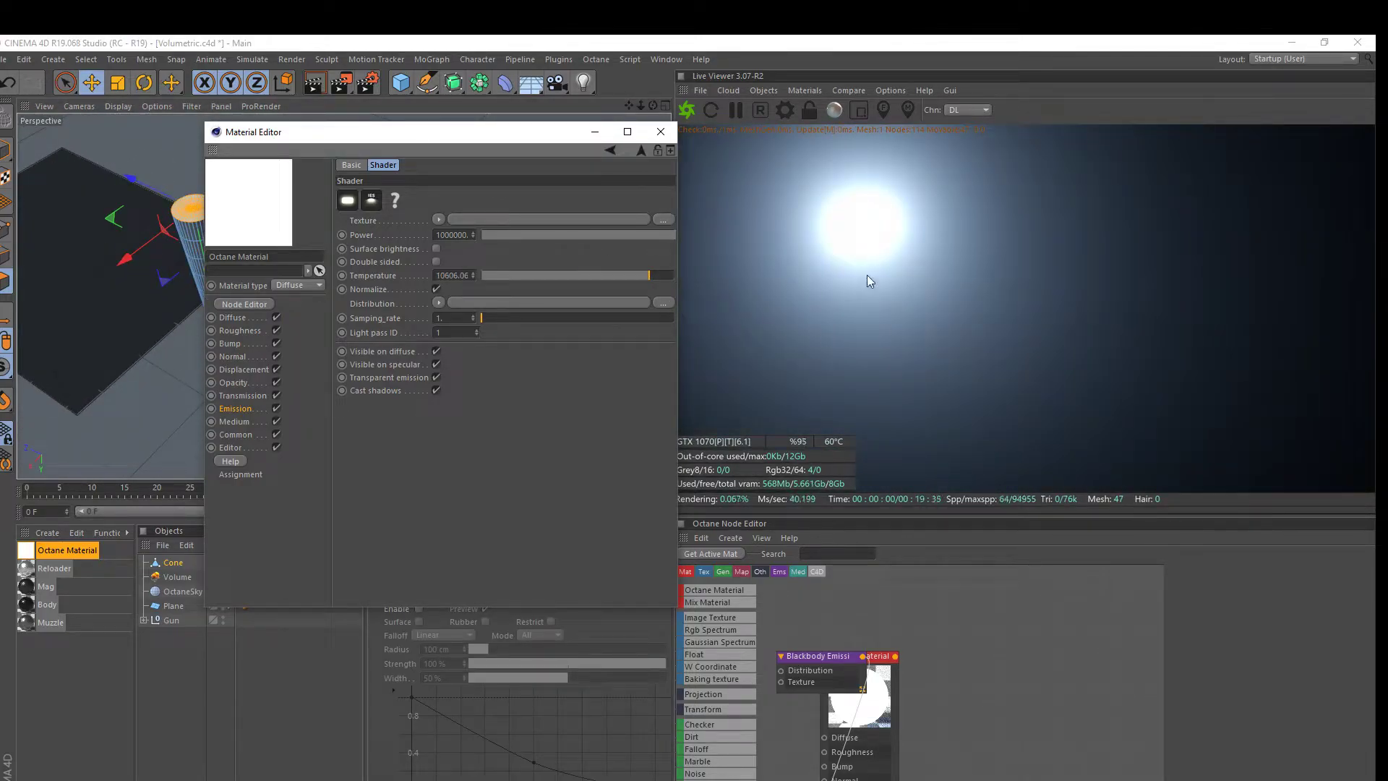
pyautogui.click(435, 259)
pyautogui.click(660, 131)
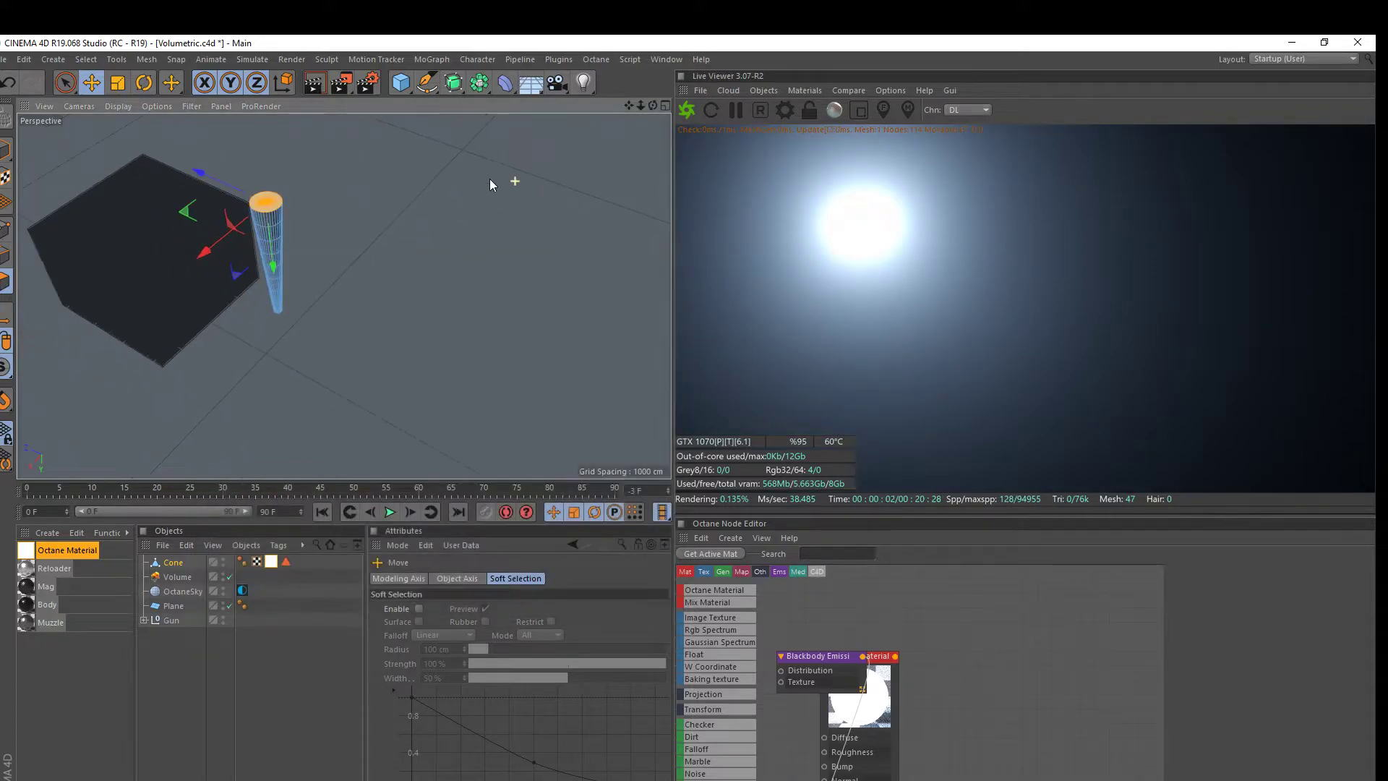
# Rotate the whole cone object so its narrow open end points toward the fog volume
pyautogui.scroll(-3, 490, 179)
pyautogui.moveTo(653, 103); pyautogui.dragTo(650, 102)
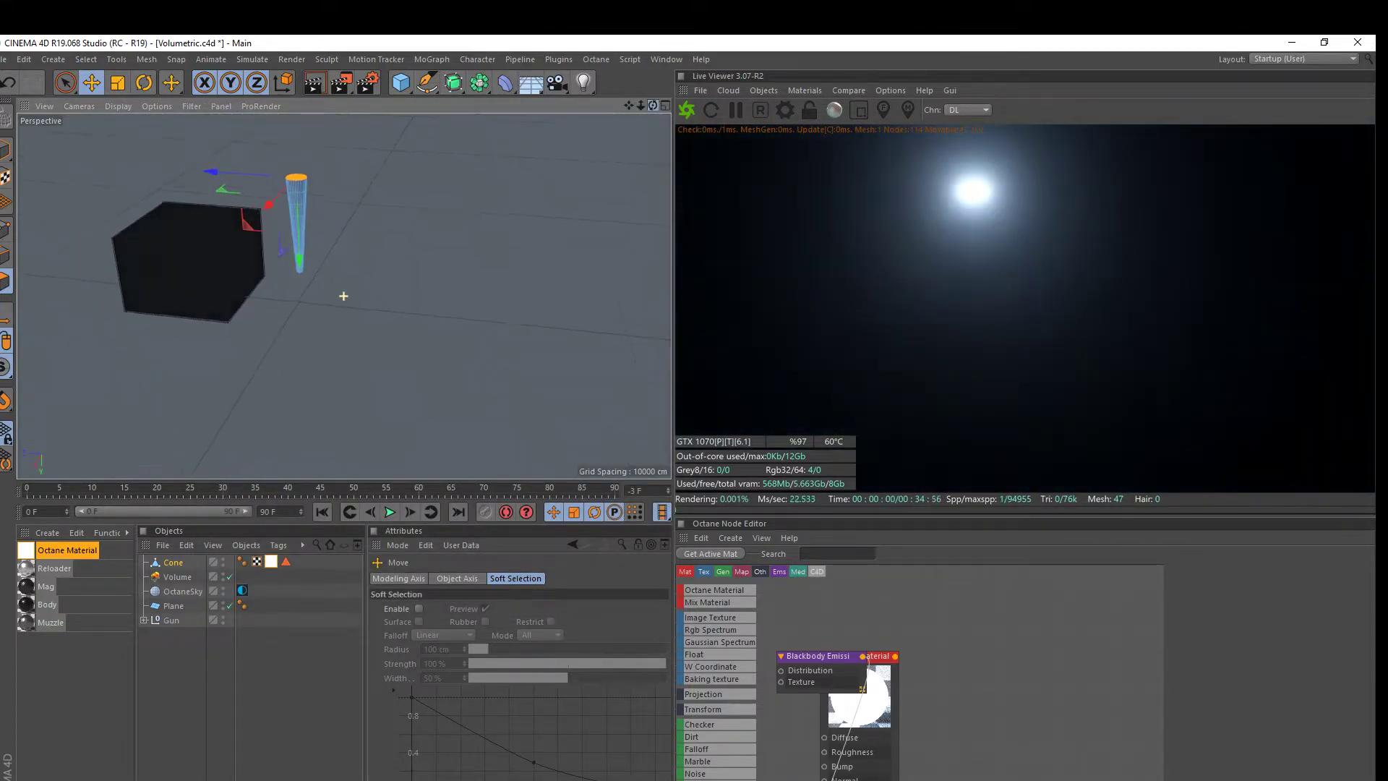
pyautogui.click(5, 148)
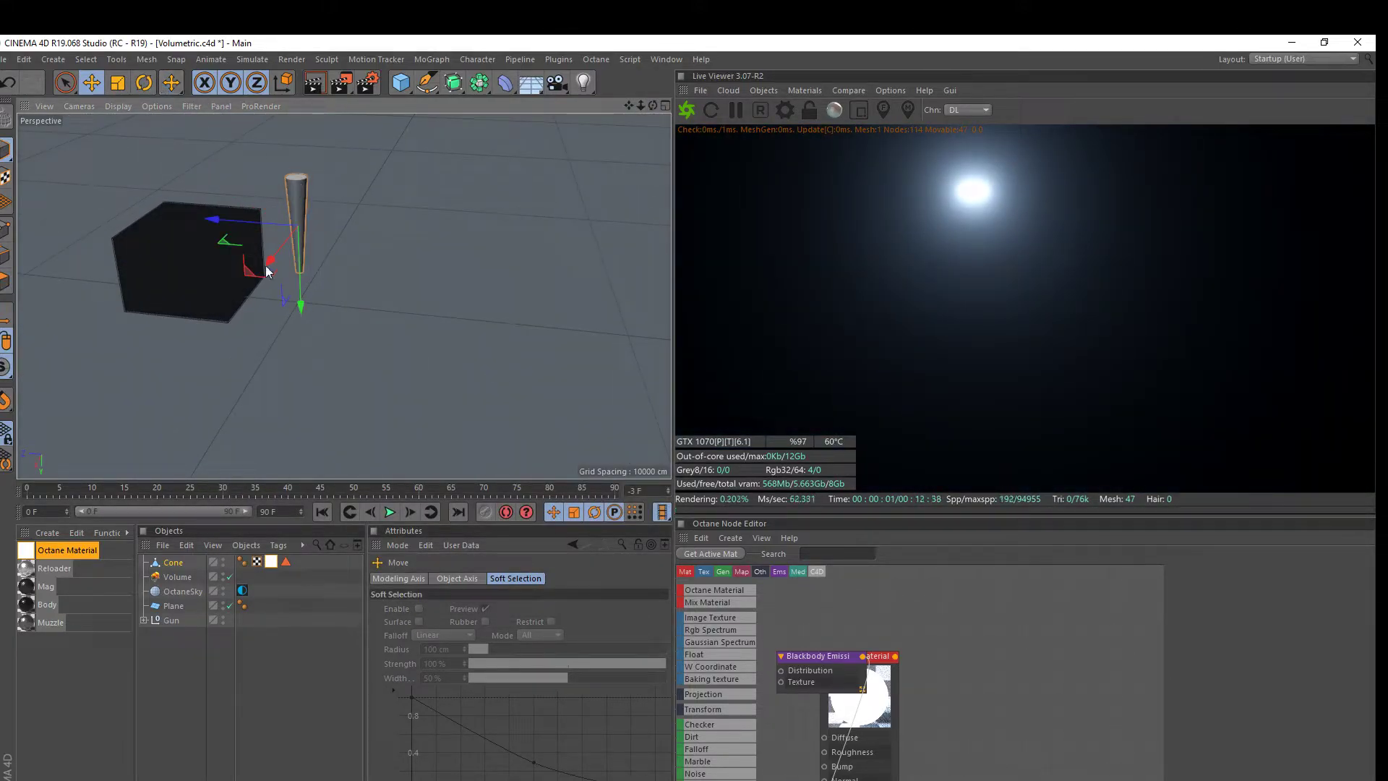
pyautogui.click(144, 82)
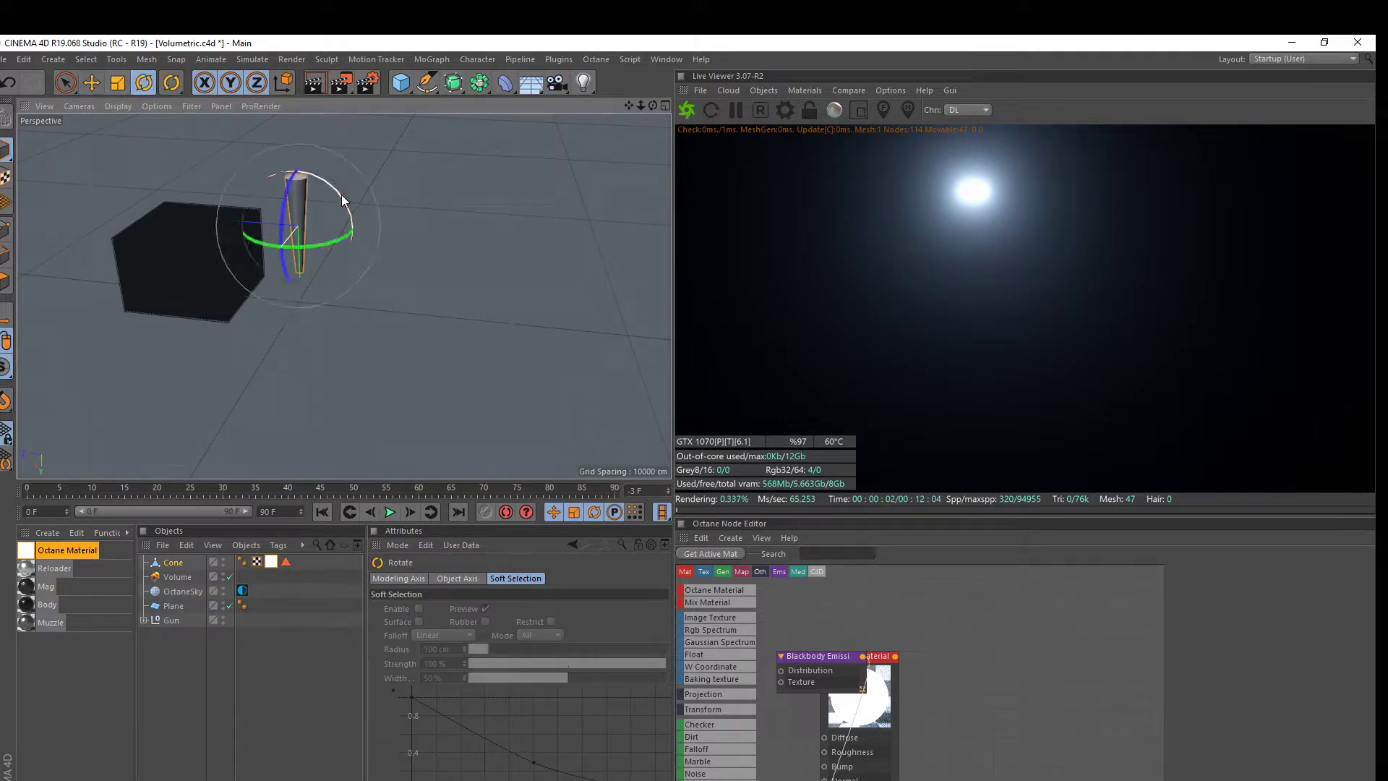
pyautogui.moveTo(342, 195); pyautogui.dragTo(426, 303)
# Move the cone back along its own axis, away from the fog volume
pyautogui.click(91, 81)
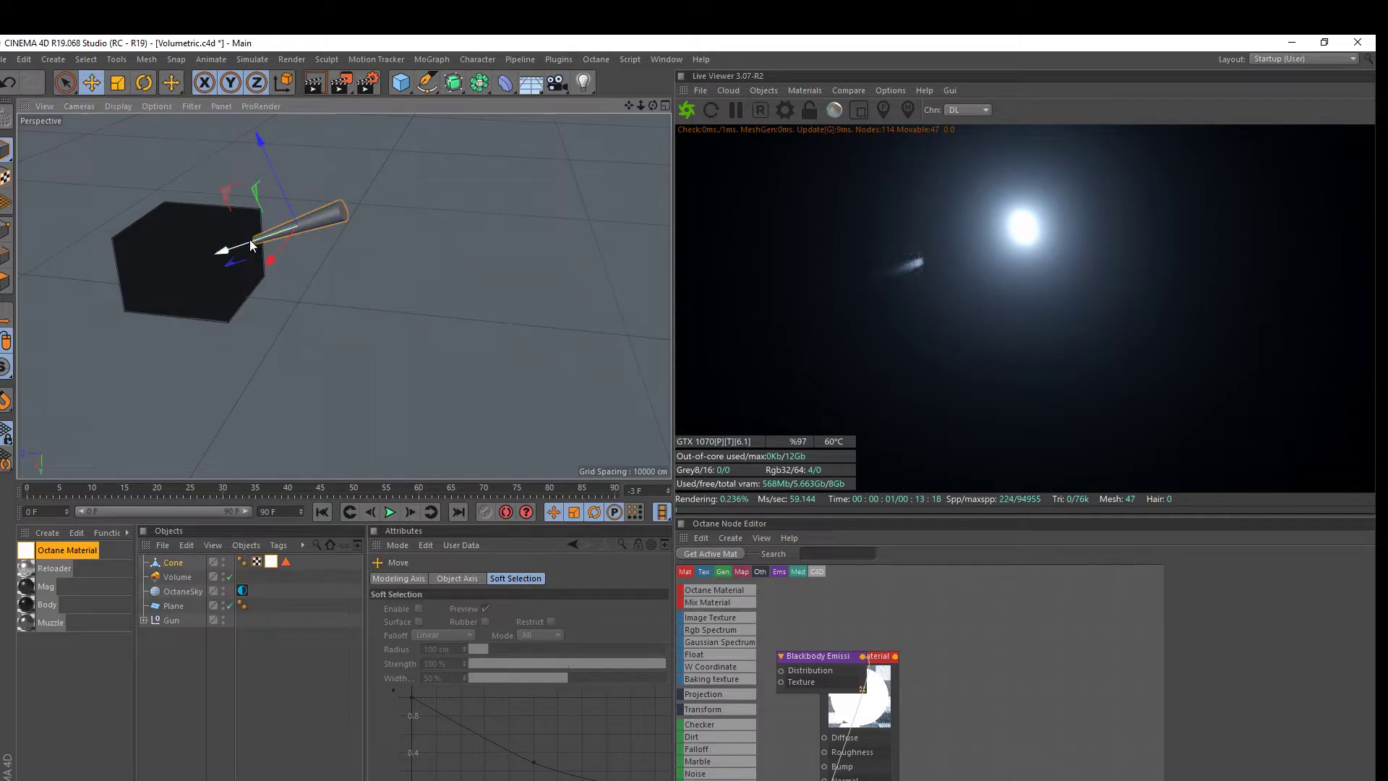
pyautogui.moveTo(250, 240); pyautogui.dragTo(269, 235)
pyautogui.keyDown('alt'); pyautogui.moveTo(136, 196); pyautogui.dragTo(130, 255, button='right'); pyautogui.keyUp('alt')
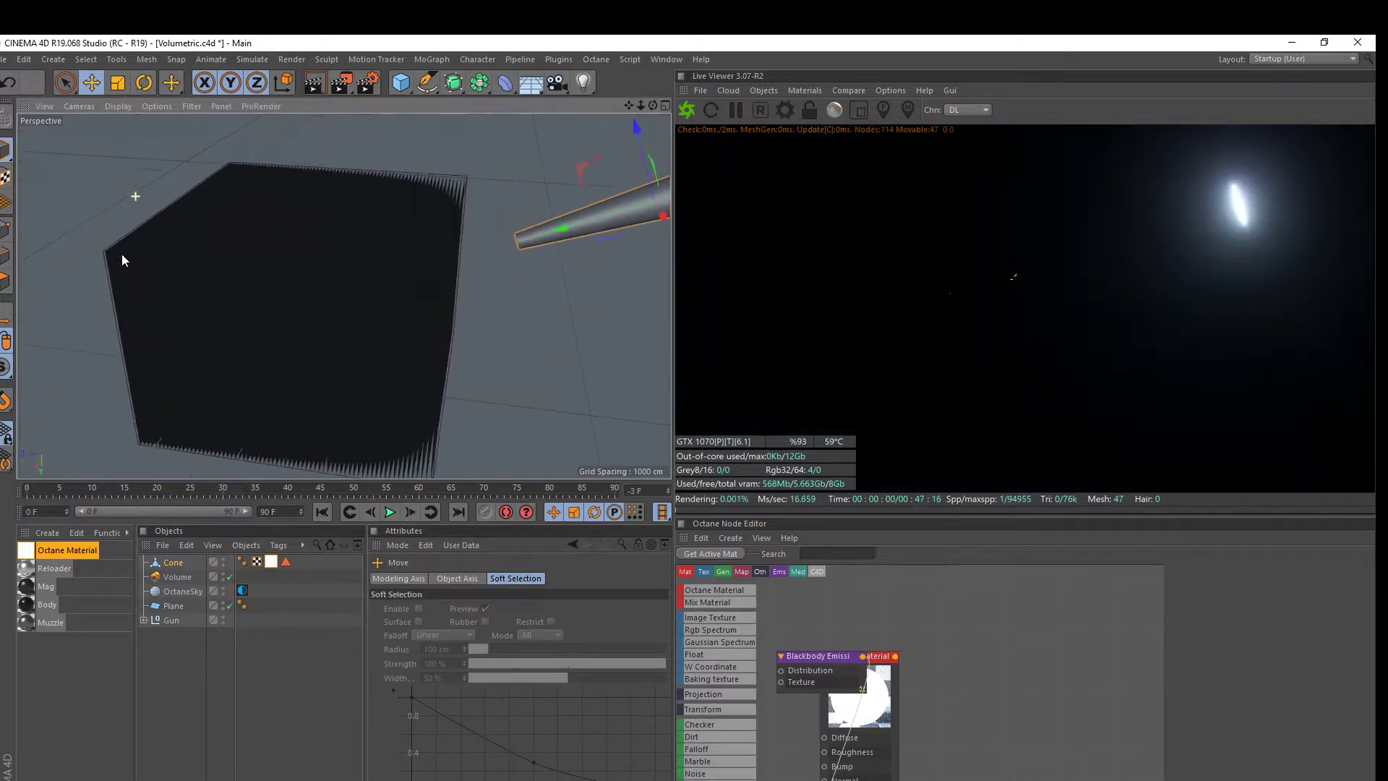
pyautogui.scroll(2, 129, 254)
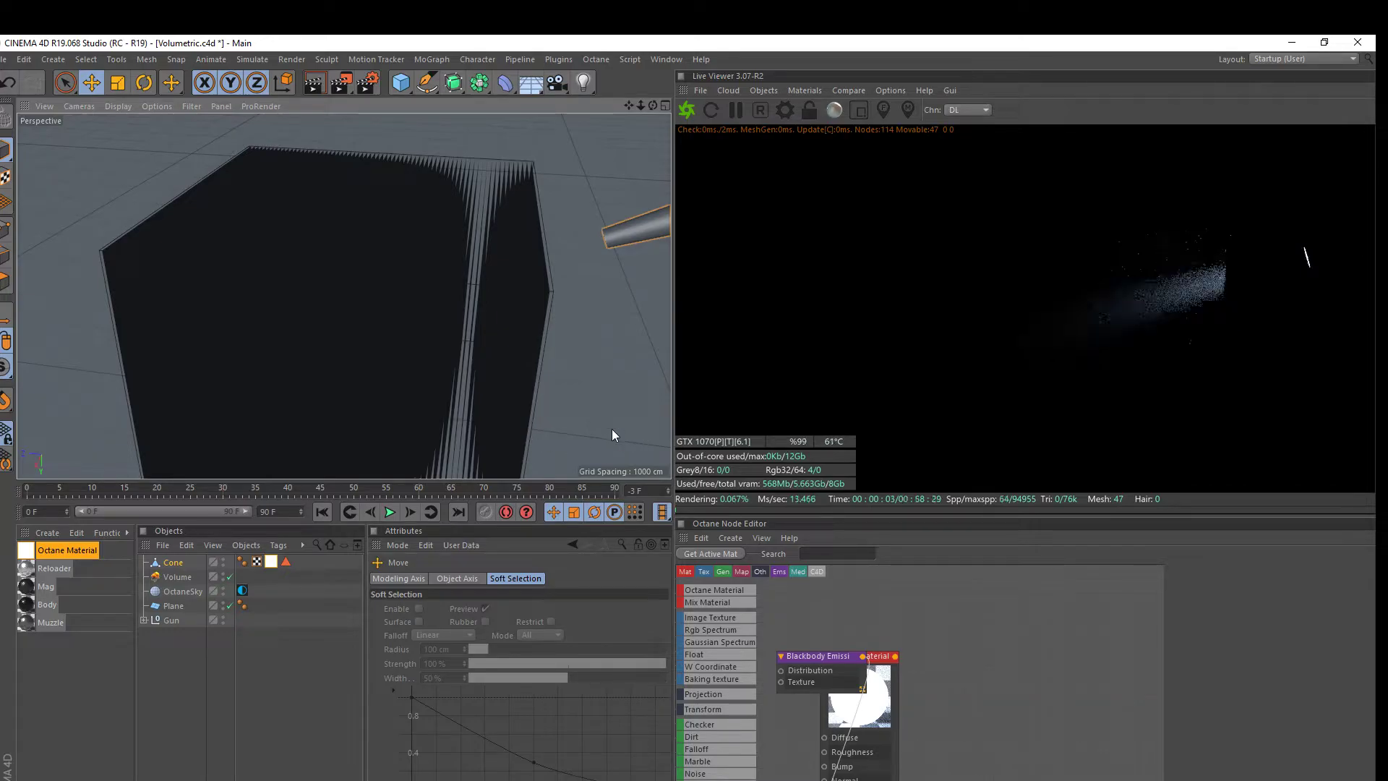
pyautogui.keyDown('alt'); pyautogui.moveTo(498, 359); pyautogui.dragTo(347, 318, button='right'); pyautogui.keyUp('alt')
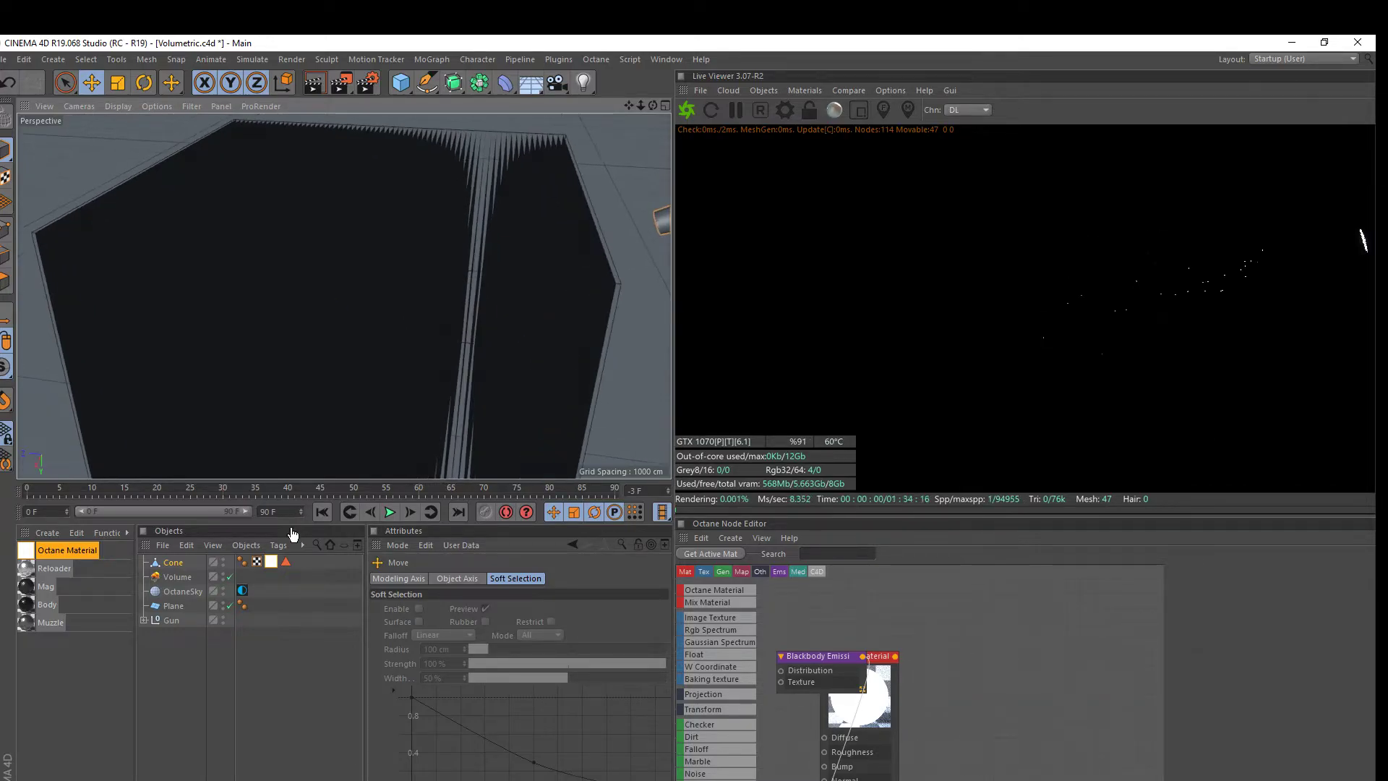
# Hide the Volume object in the viewport only, keeping it in the render
pyautogui.click(224, 577)
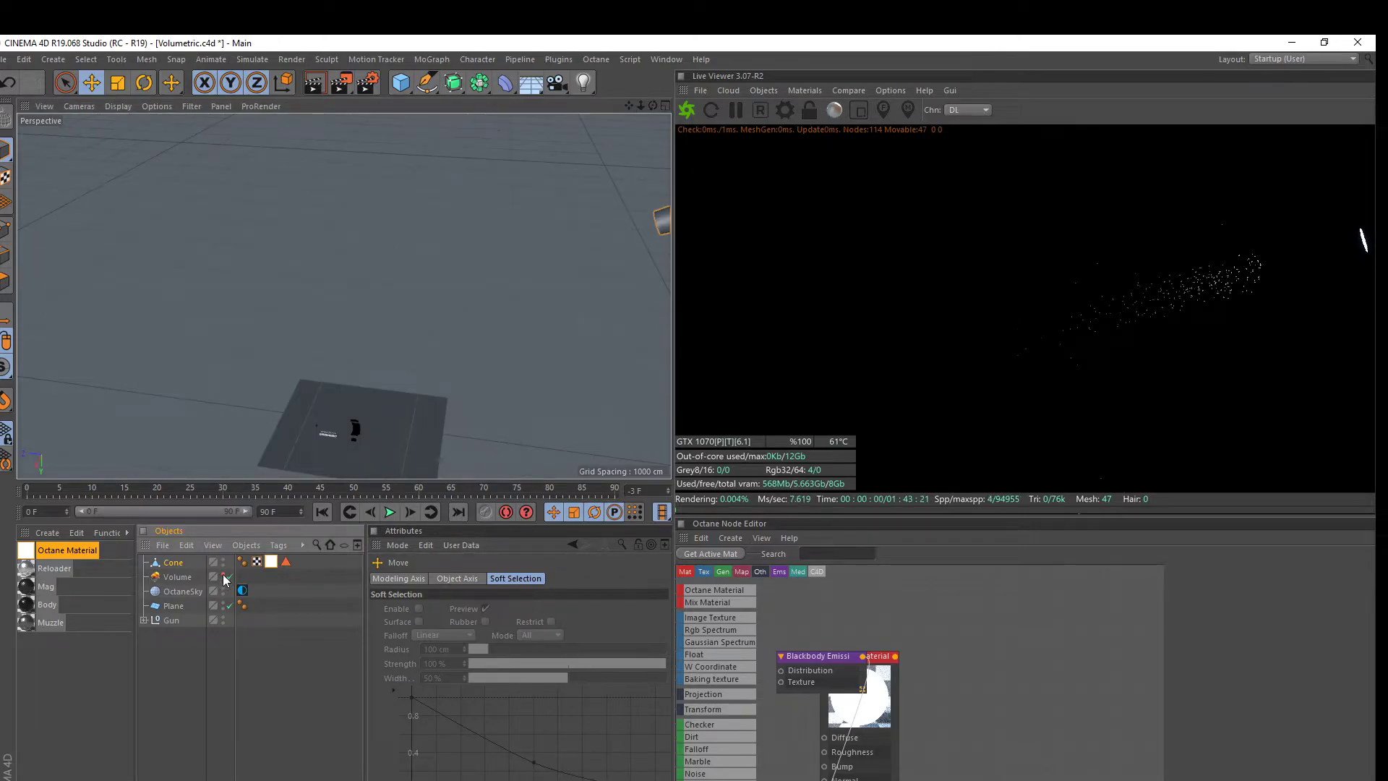
pyautogui.click(224, 577)
pyautogui.click(224, 575)
# Tilt the cone further downward so it aims at the plane with the gun
pyautogui.scroll(-2, 391, 292)
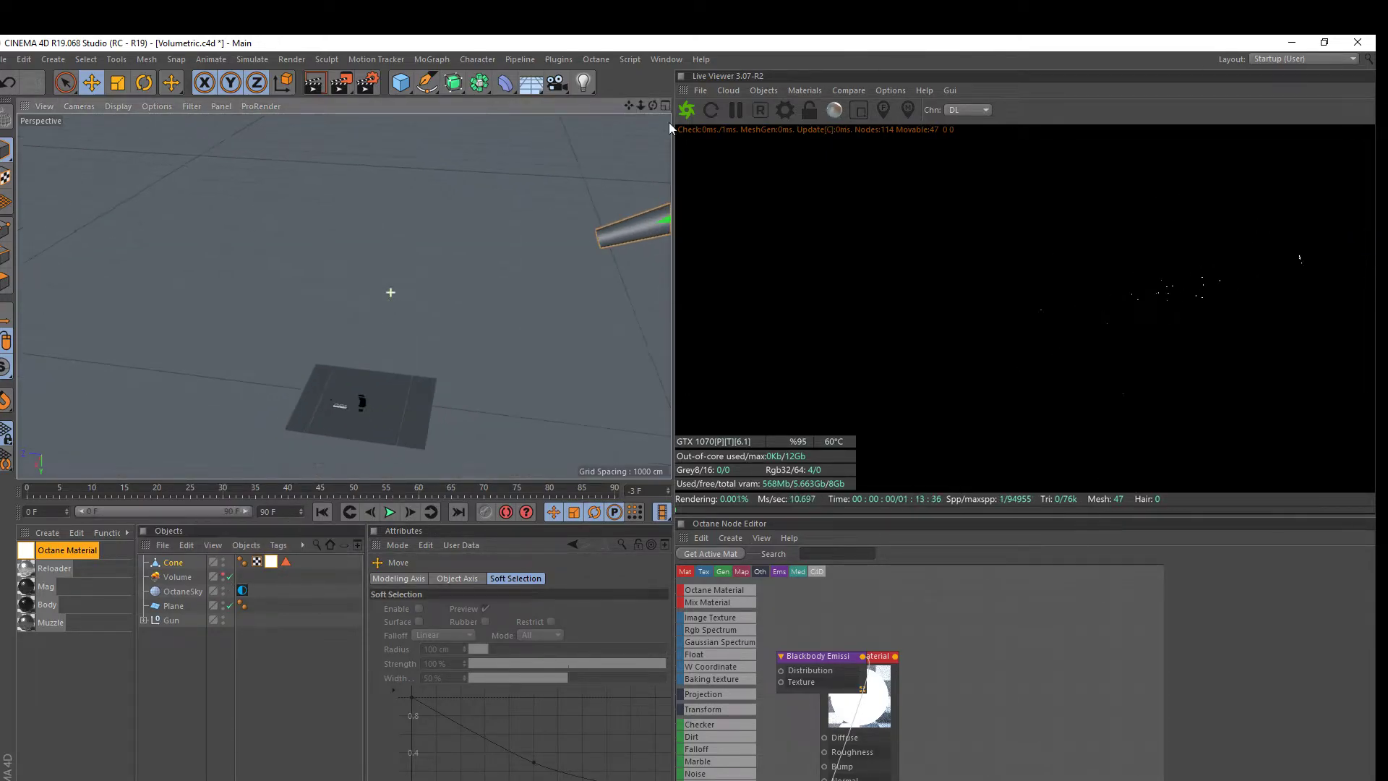
pyautogui.moveTo(653, 105); pyautogui.dragTo(589, 108)
pyautogui.scroll(-2, 632, 148)
pyautogui.keyDown('alt'); pyautogui.moveTo(345, 296); pyautogui.dragTo(344, 296); pyautogui.keyUp('alt')
pyautogui.press('r')
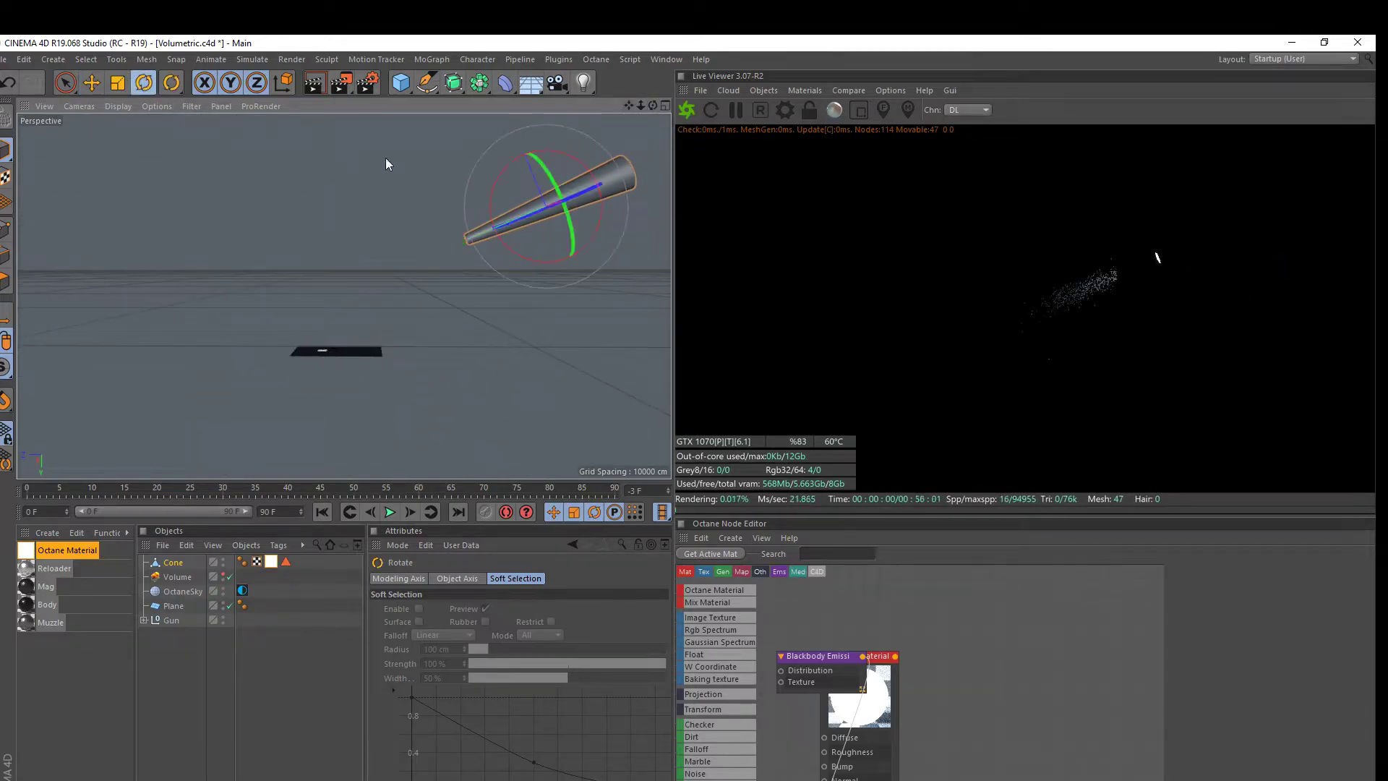
pyautogui.moveTo(583, 169); pyautogui.dragTo(570, 233)
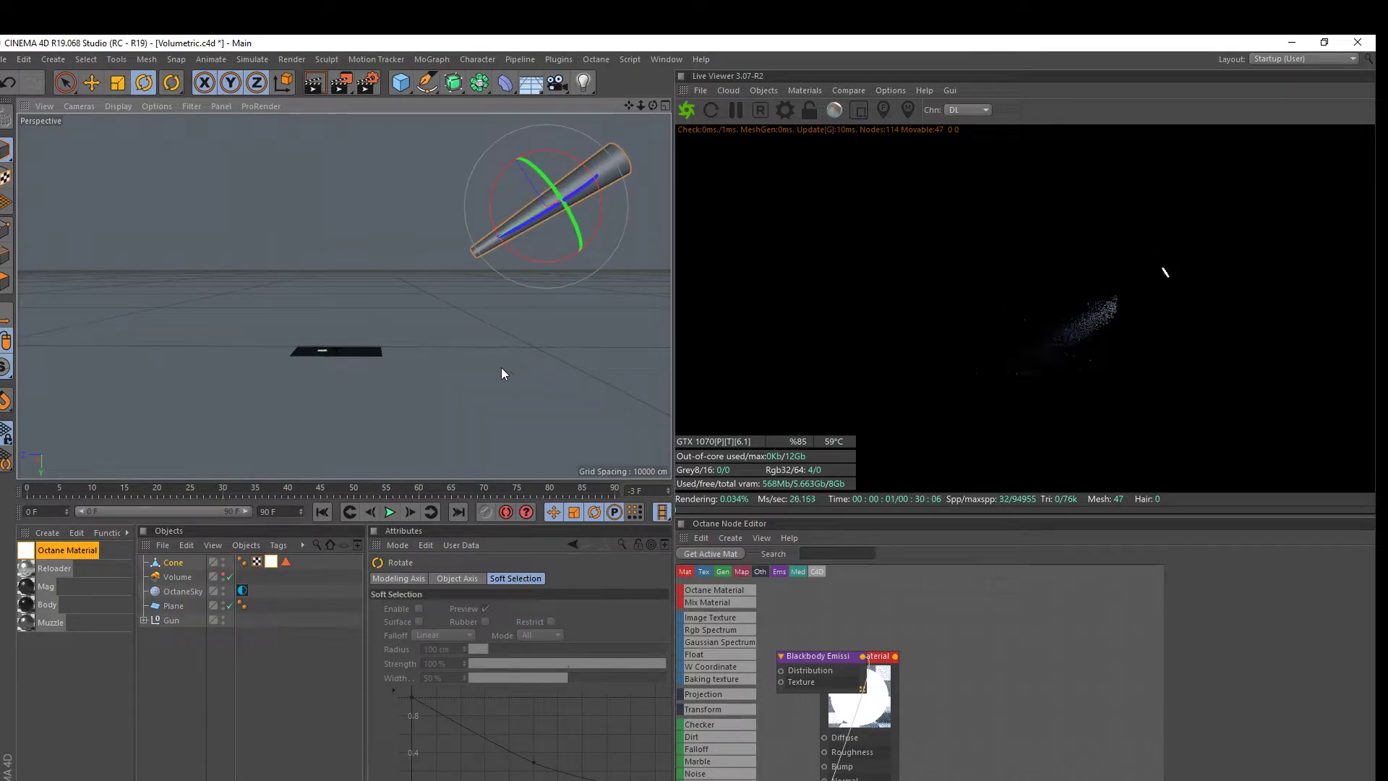
# Move the Plane and Gun together across the ground into the cone's light beam
pyautogui.moveTo(652, 106); pyautogui.dragTo(653, 239)
pyautogui.scroll(3, 331, 305)
pyautogui.scroll(8, 331, 305)
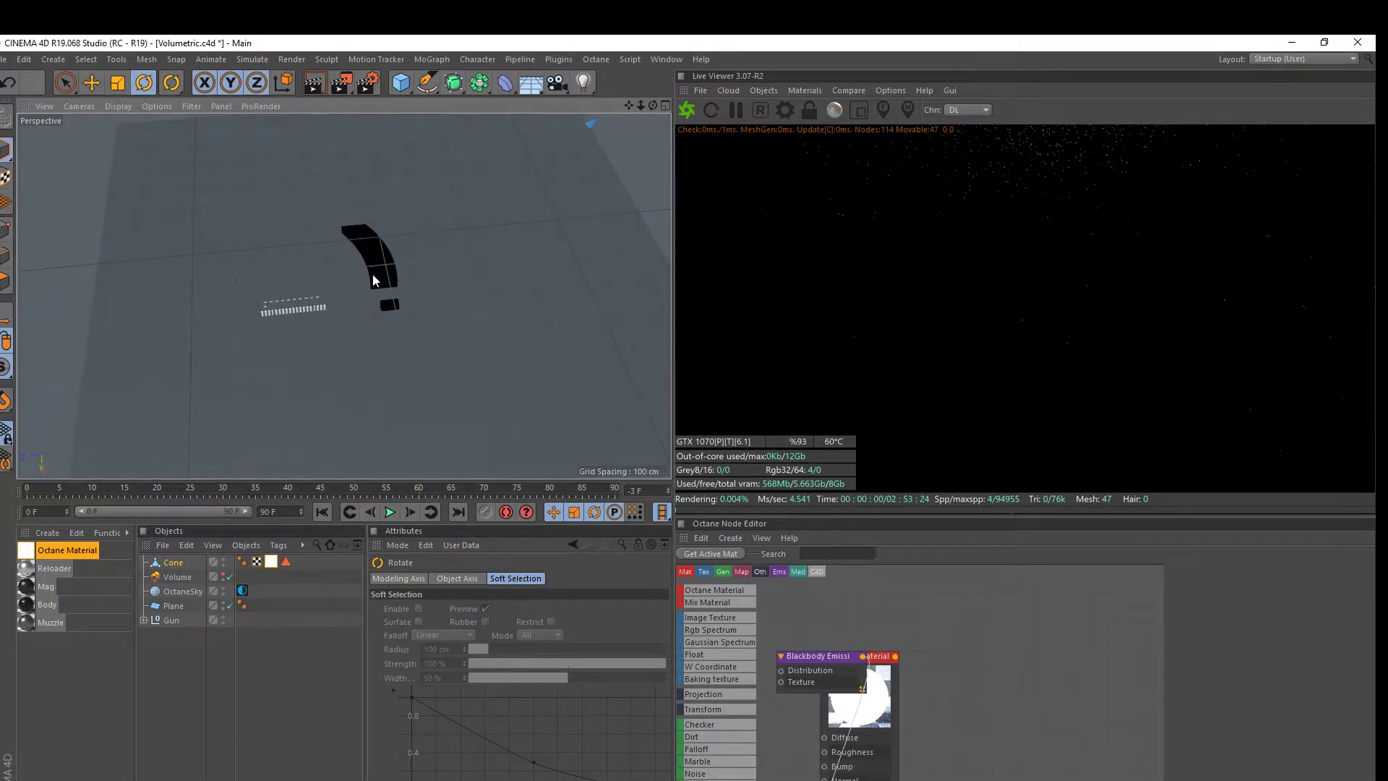
pyautogui.moveTo(653, 106)
pyautogui.mouseDown()
pyautogui.moveTo(600, 144)
pyautogui.moveTo(645, 110)
pyautogui.mouseUp()
pyautogui.scroll(-4, 514, 272)
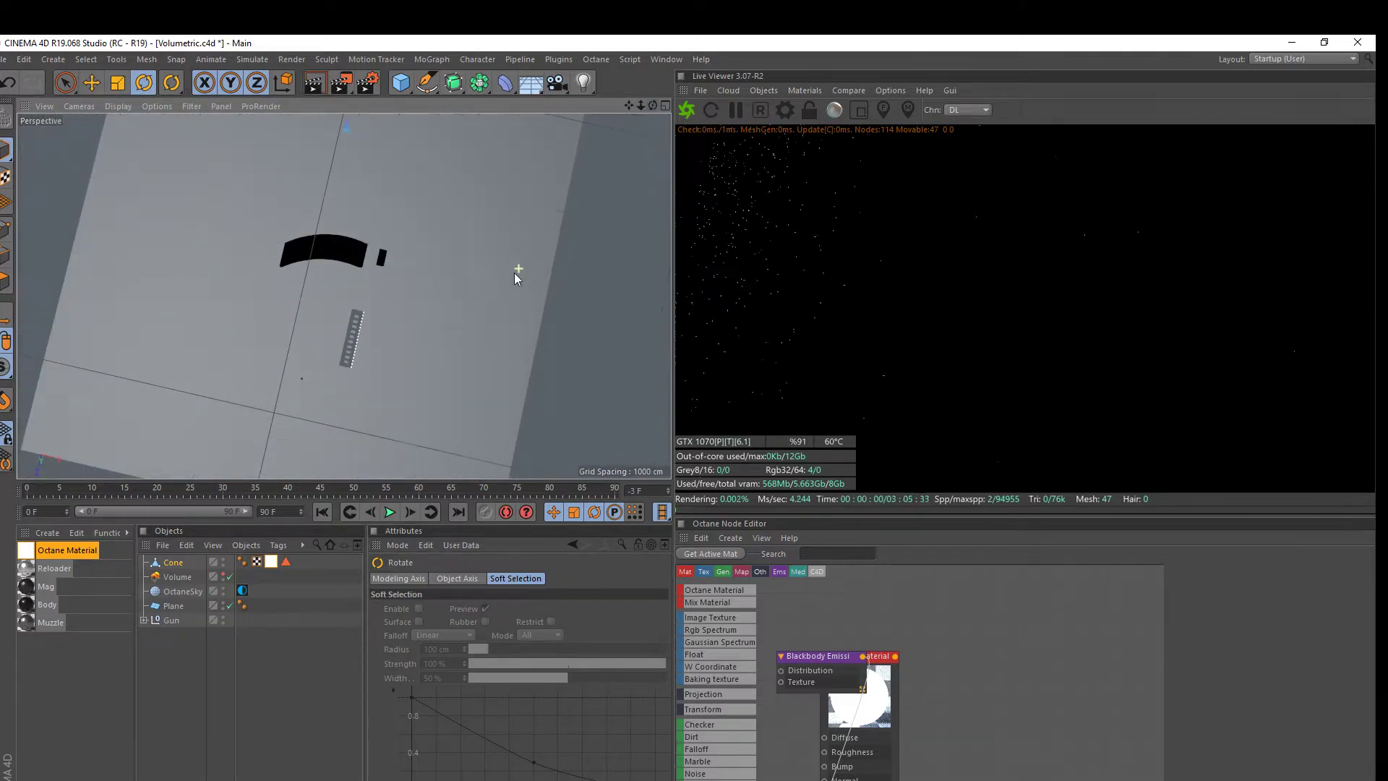
pyautogui.click(92, 81)
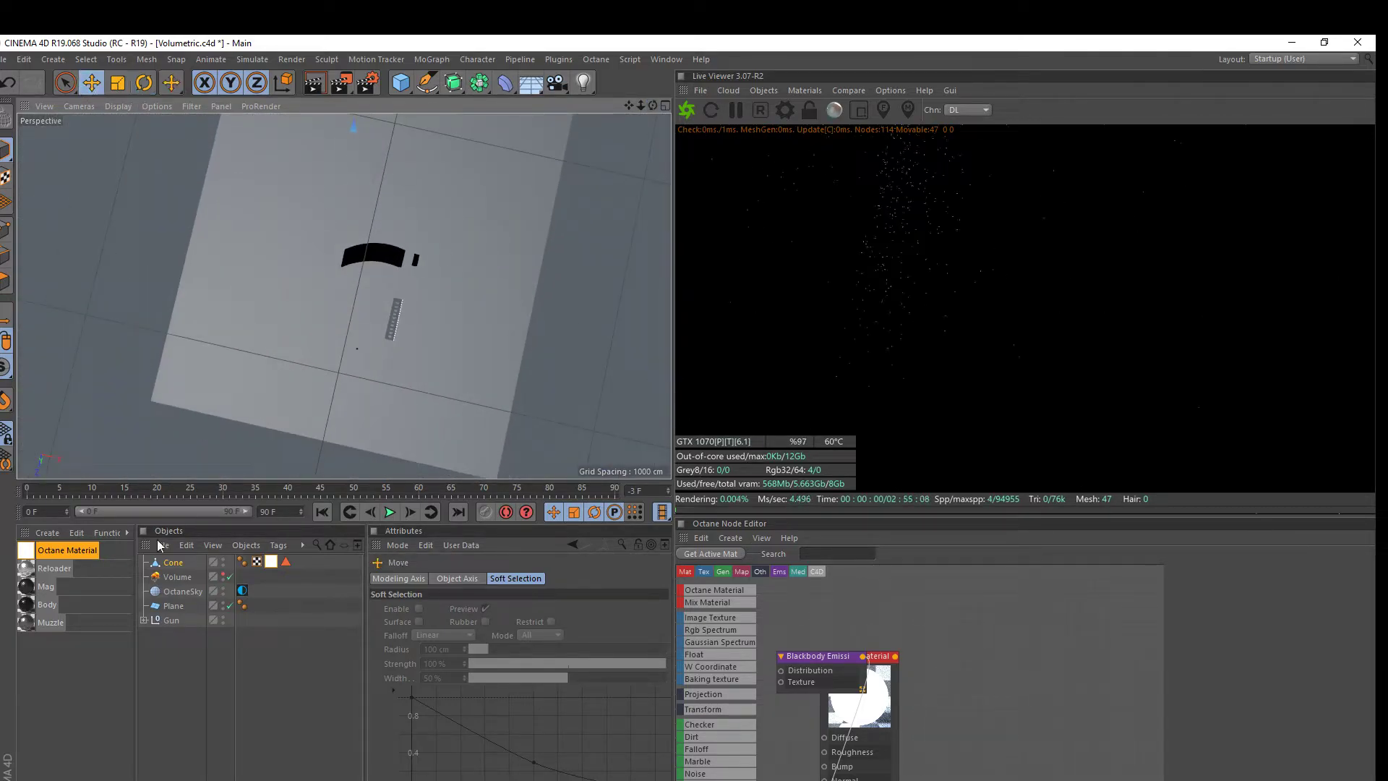
pyautogui.click(173, 606)
pyautogui.keyDown('shift'); pyautogui.click(171, 618); pyautogui.keyUp('shift')
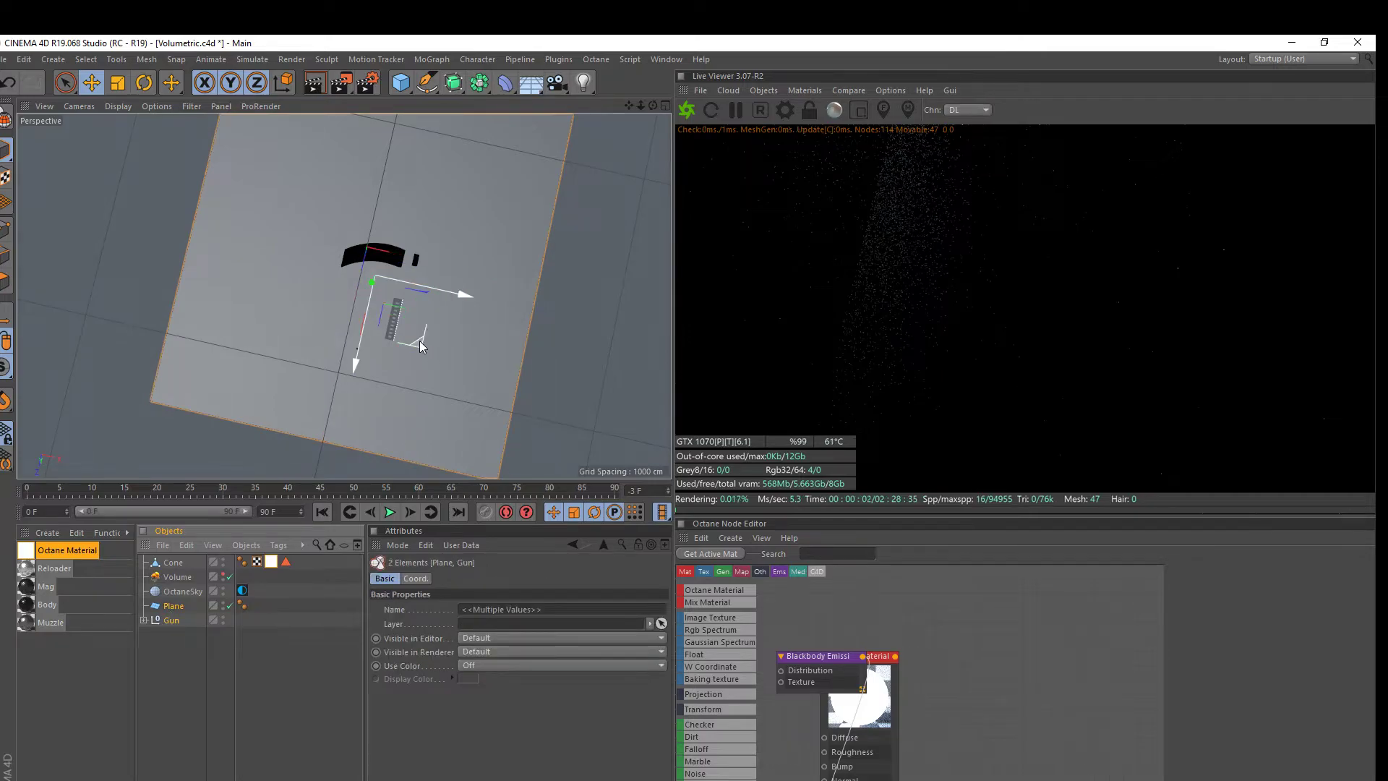
pyautogui.moveTo(418, 338); pyautogui.dragTo(273, 320)
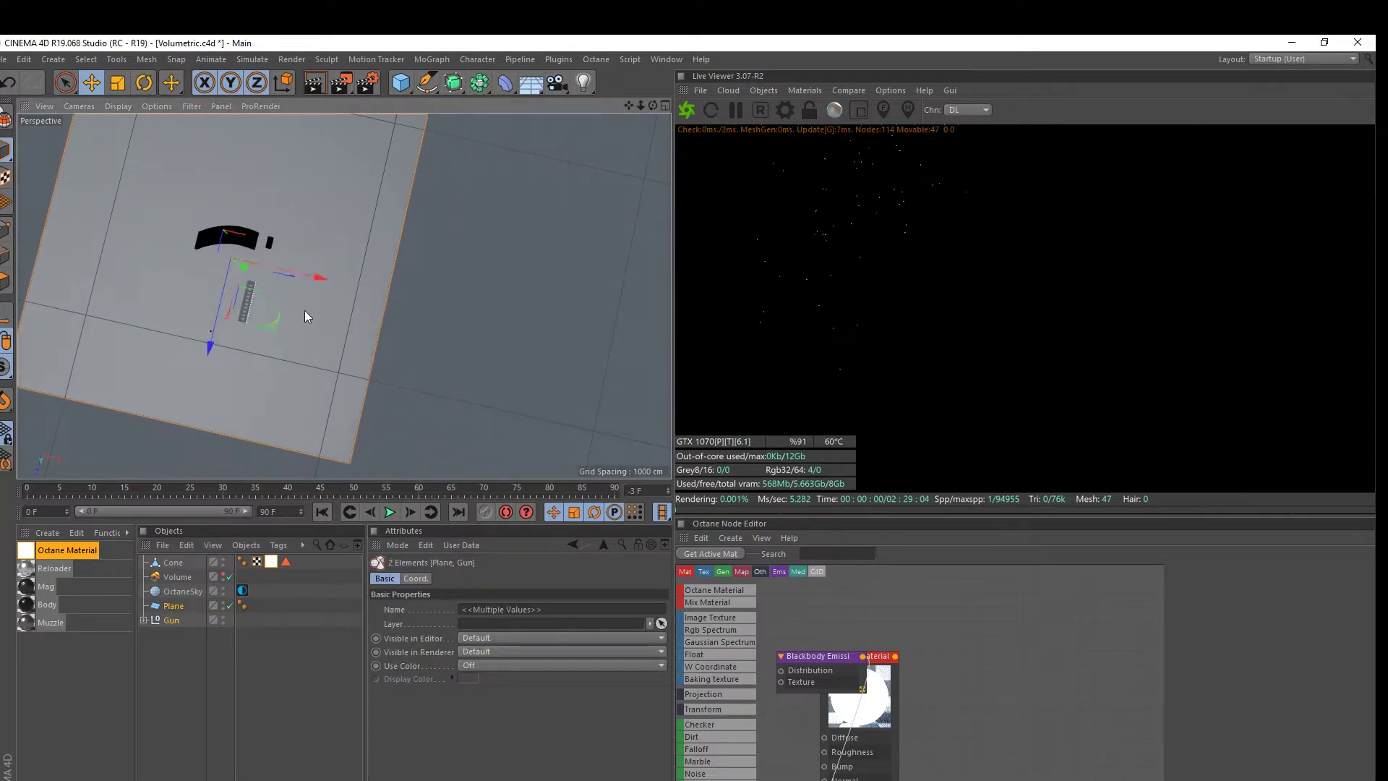
pyautogui.moveTo(628, 106); pyautogui.dragTo(585, 208)
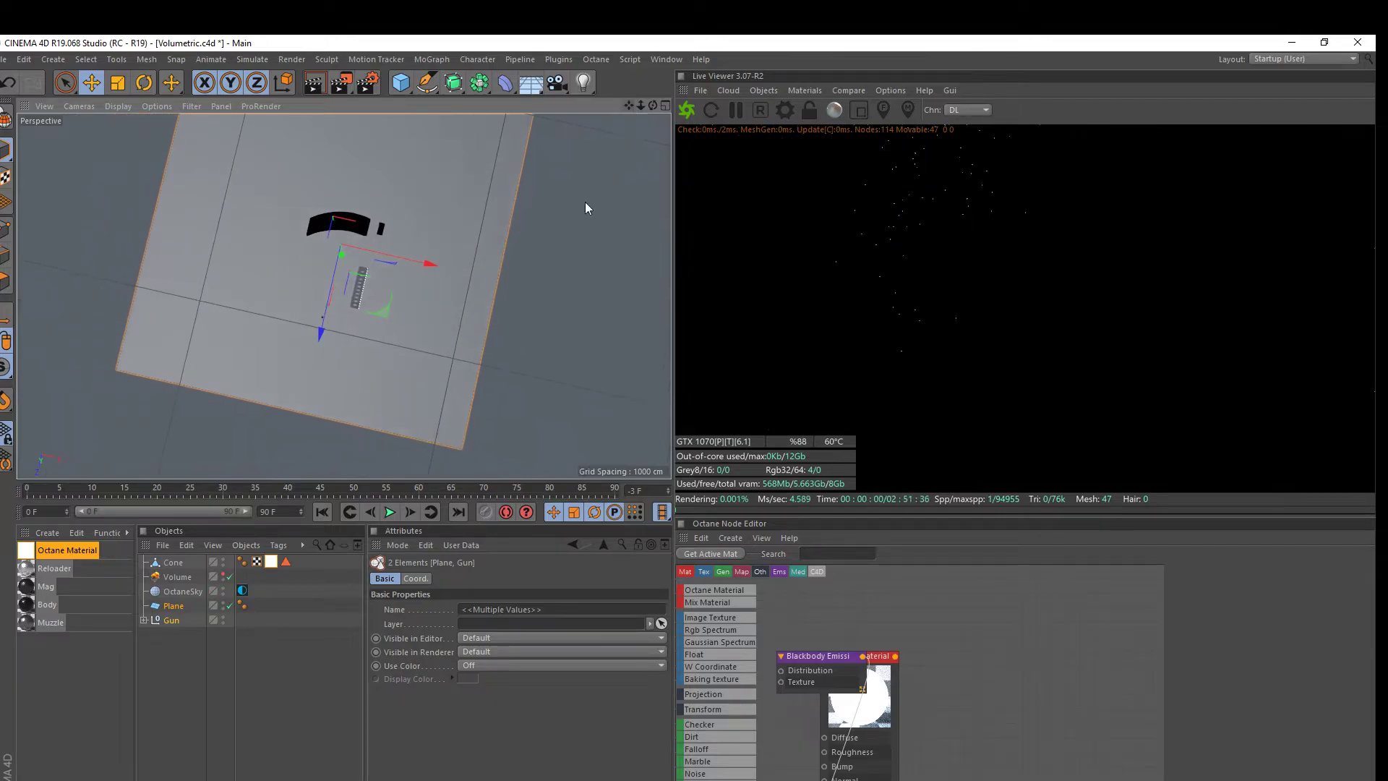
pyautogui.moveTo(390, 317); pyautogui.dragTo(348, 288)
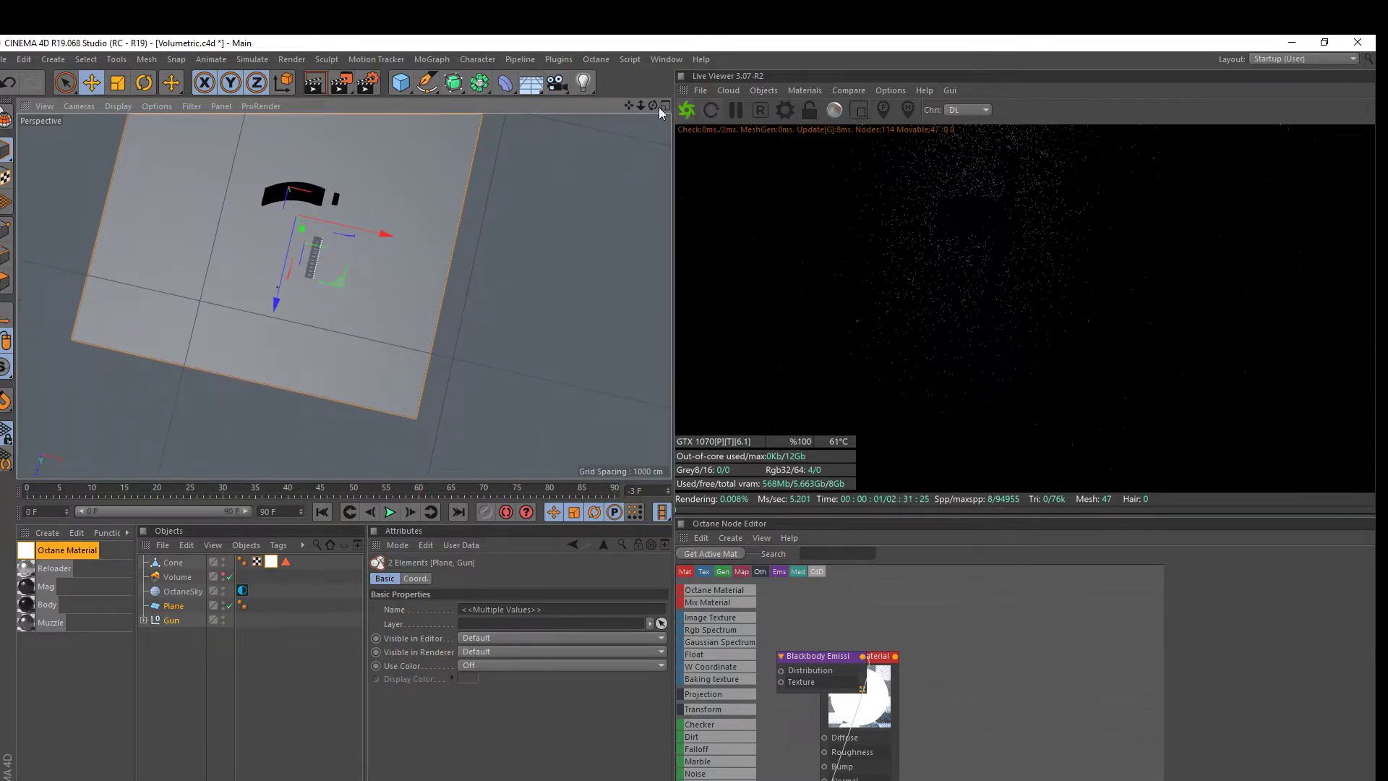
# Enable surface brightness on the material's Blackbody emission node
pyautogui.moveTo(653, 106); pyautogui.dragTo(319, 441)
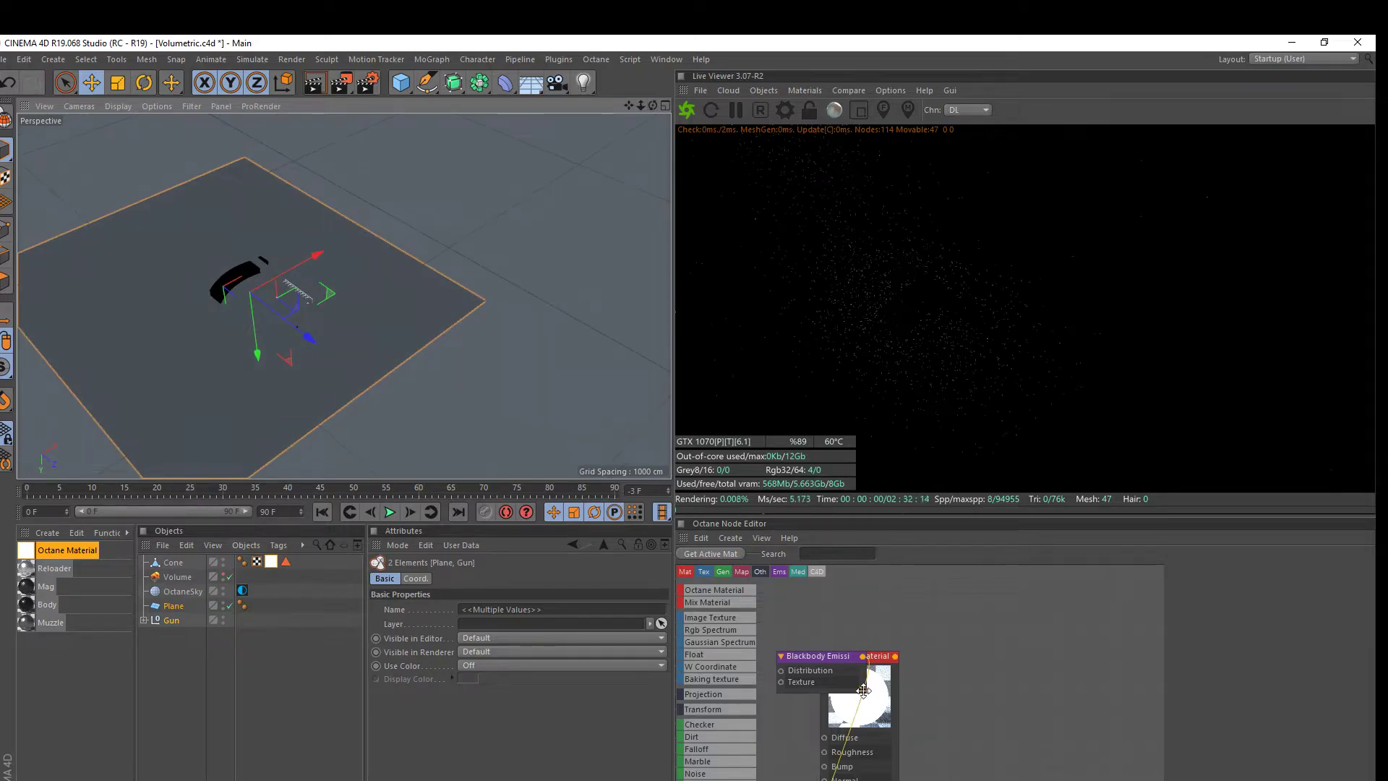
pyautogui.click(863, 691)
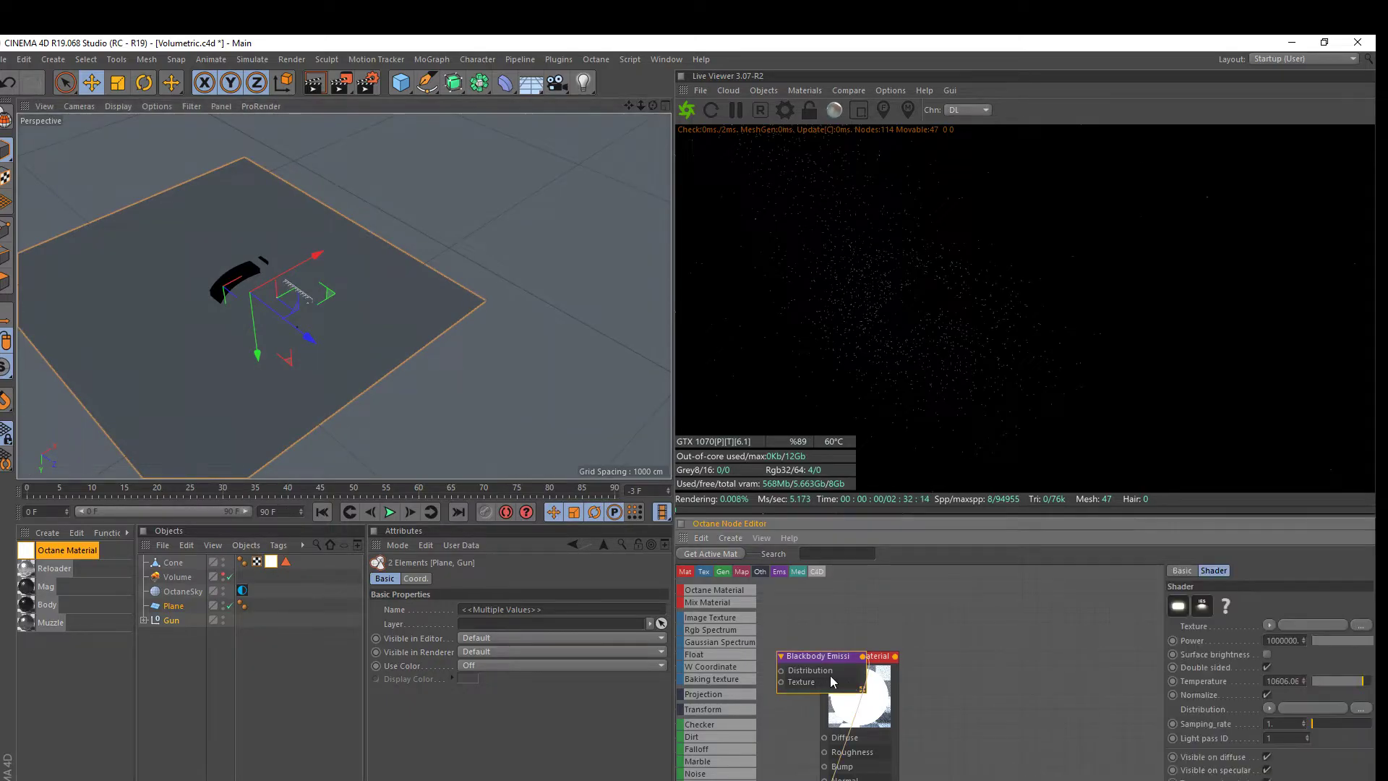
pyautogui.click(1266, 665)
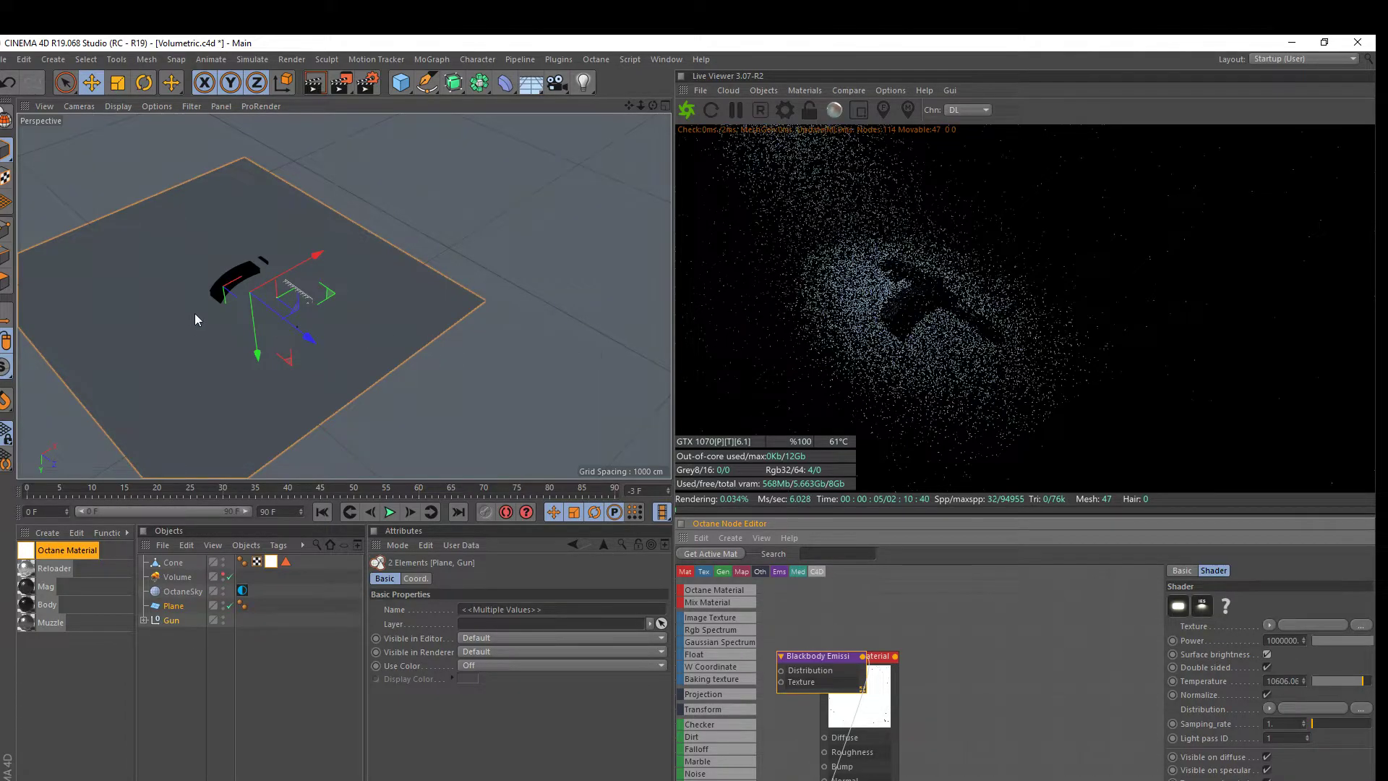
pyautogui.scroll(5, 195, 313)
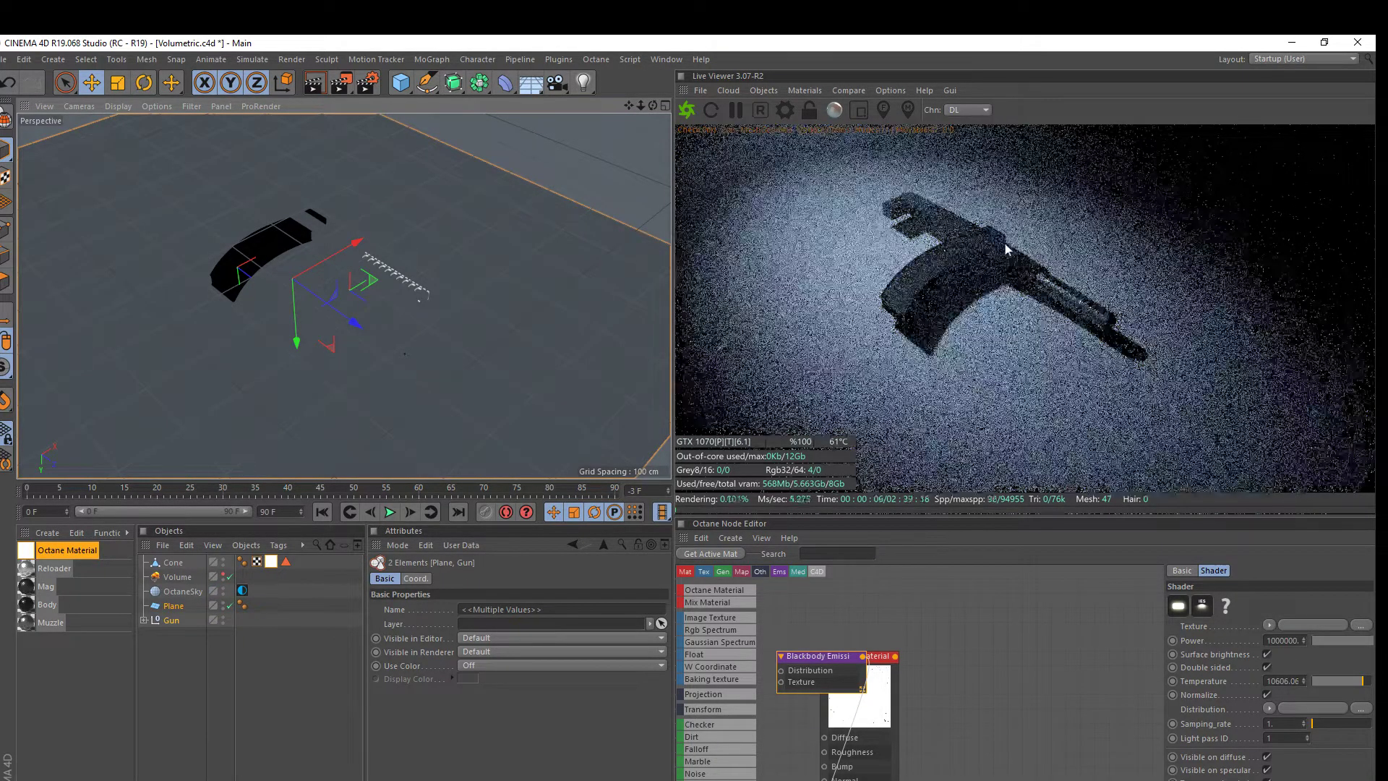
pyautogui.scroll(-8, 438, 272)
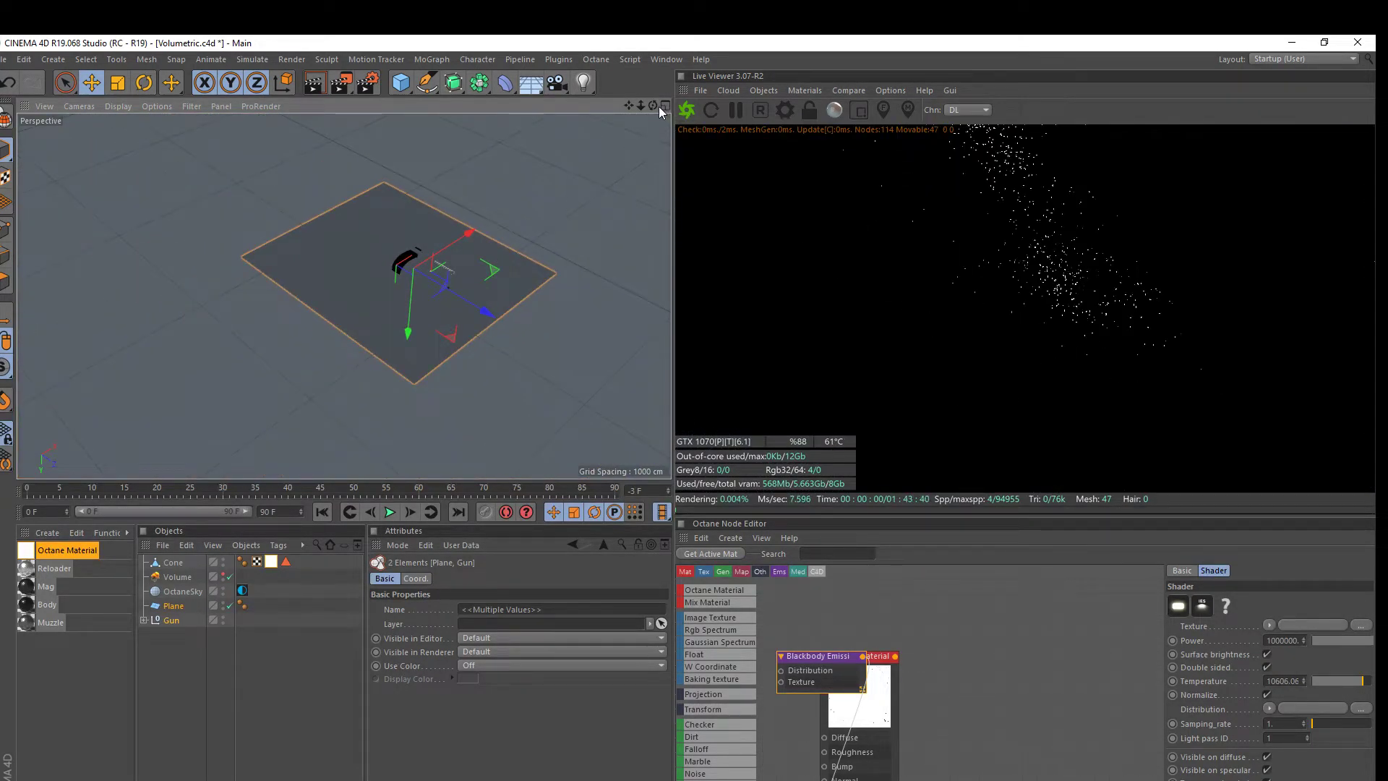
pyautogui.moveTo(658, 106); pyautogui.dragTo(632, 103)
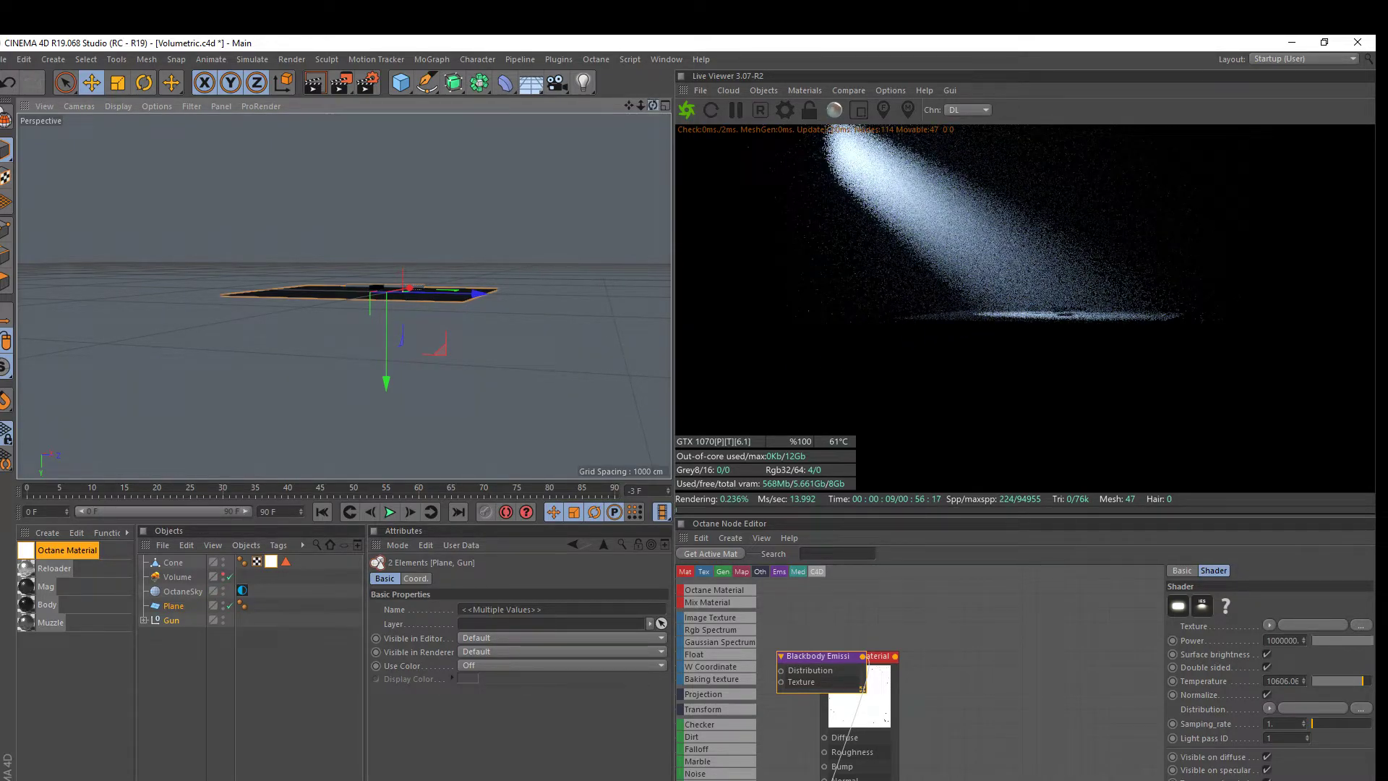
# Adjust the density of the Volume object's medium, trying about 0.134 and reducing it to about 0.0016
pyautogui.moveTo(653, 106); pyautogui.dragTo(648, 108)
pyautogui.keyDown('alt'); pyautogui.moveTo(344, 296); pyautogui.dragTo(353, 300, button='middle'); pyautogui.keyUp('alt')
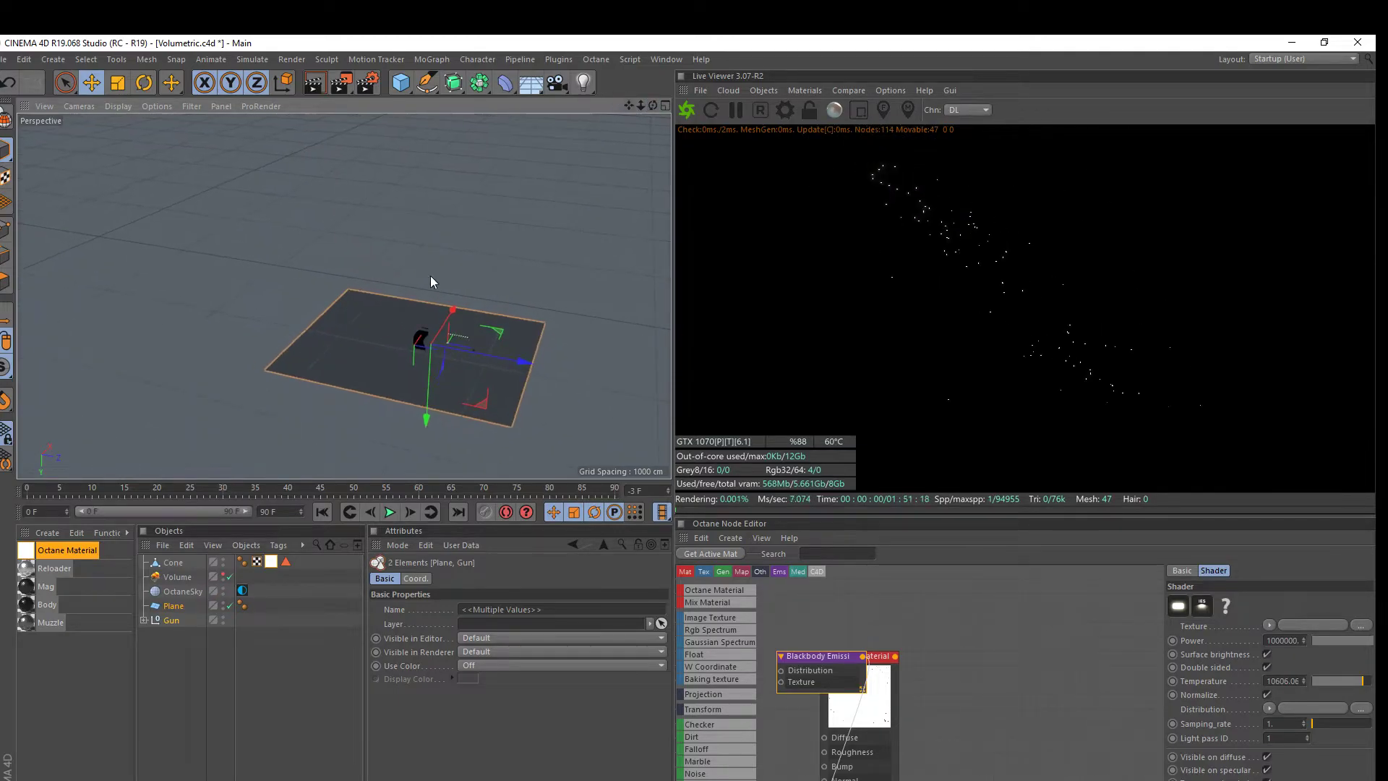
pyautogui.click(189, 576)
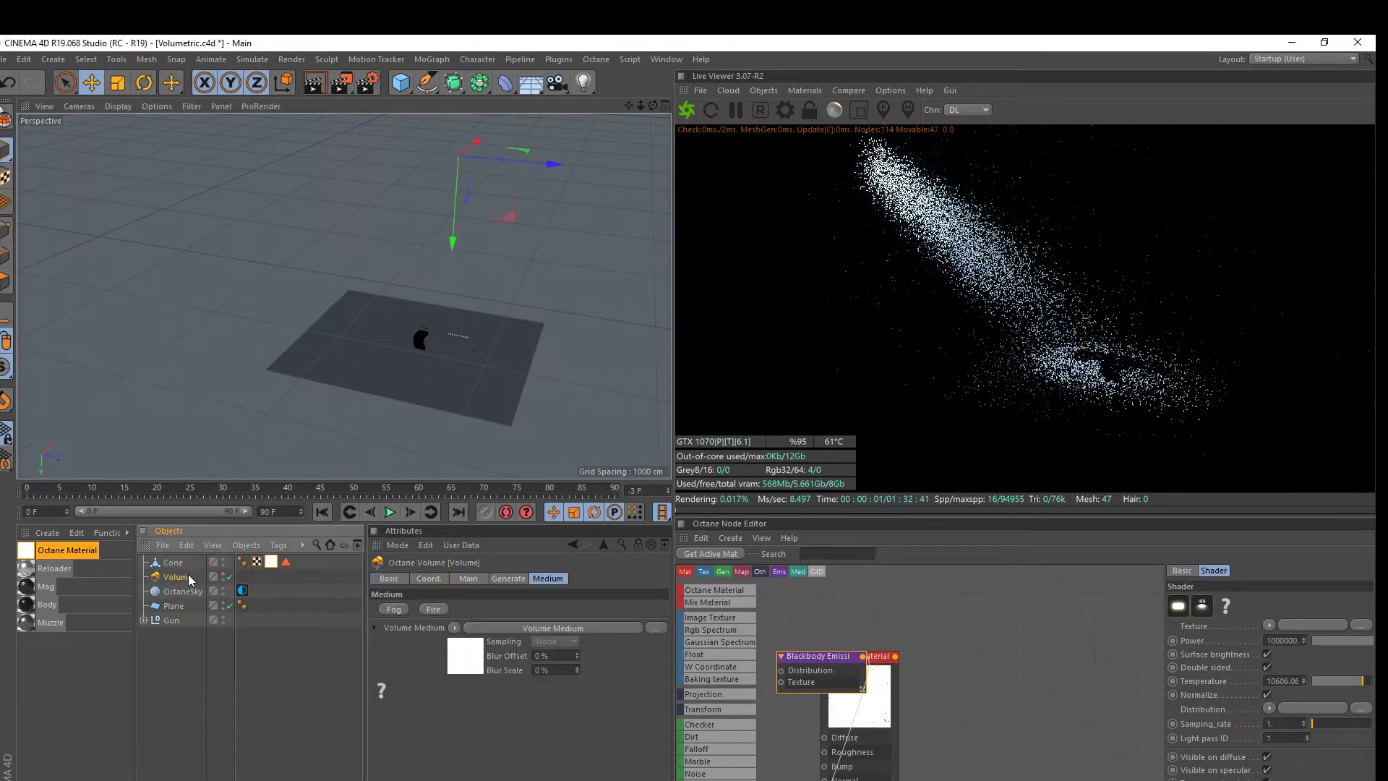
pyautogui.click(516, 582)
pyautogui.click(546, 579)
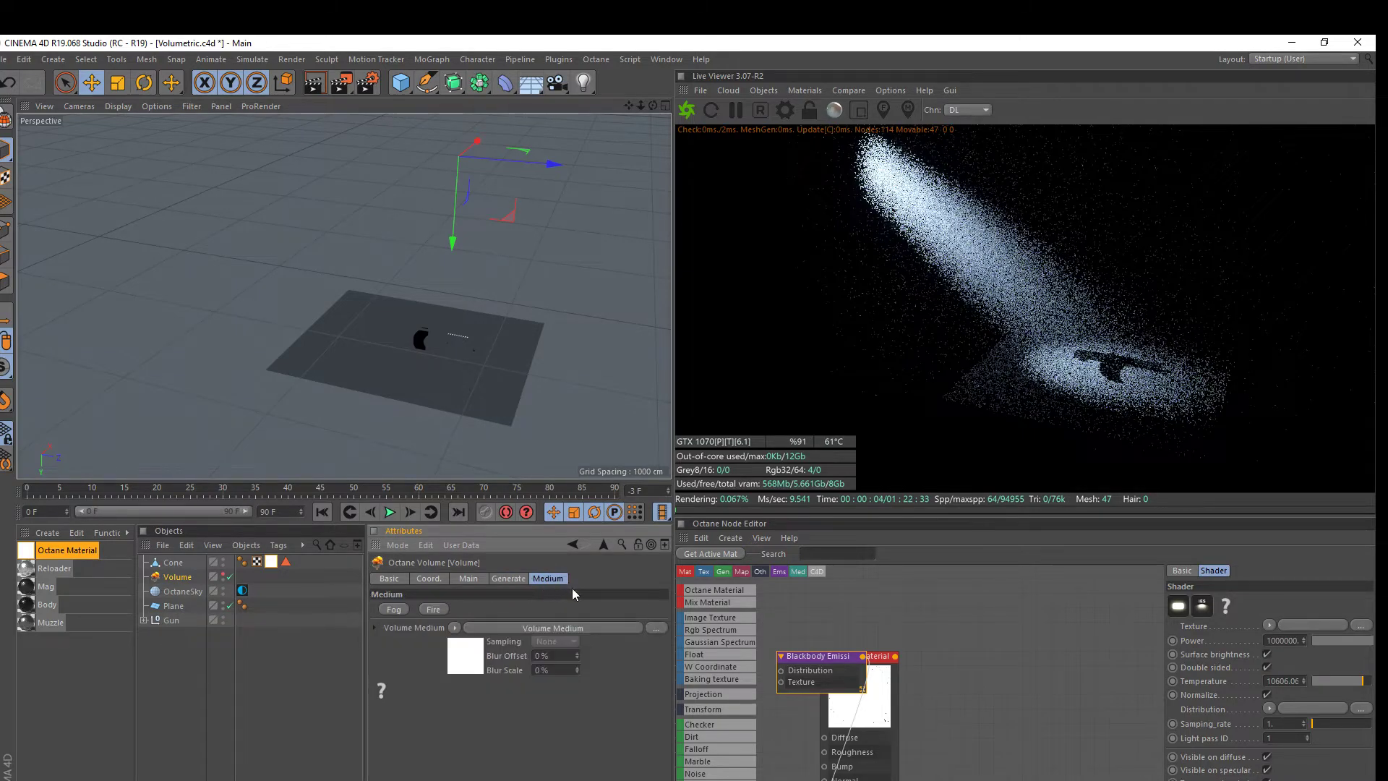
pyautogui.click(467, 669)
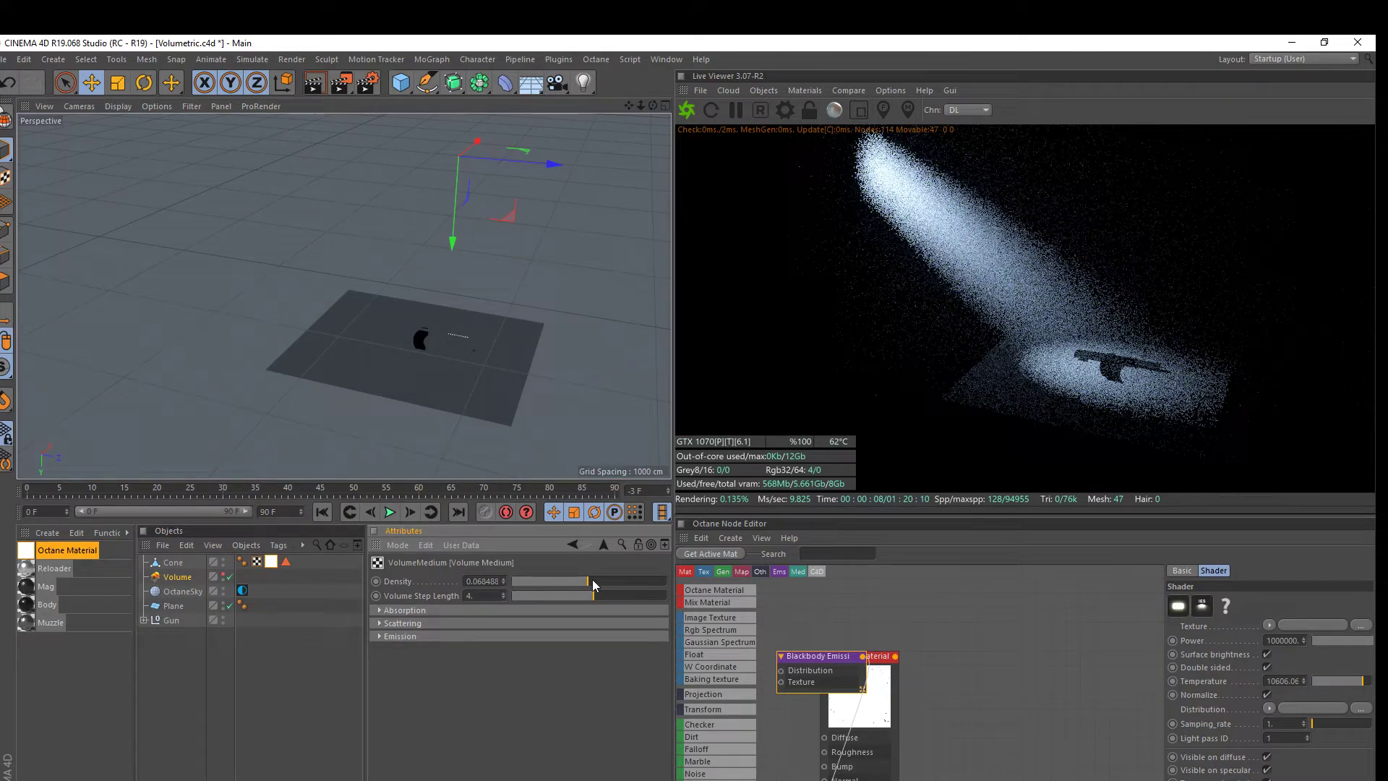
pyautogui.moveTo(588, 583); pyautogui.dragTo(594, 587)
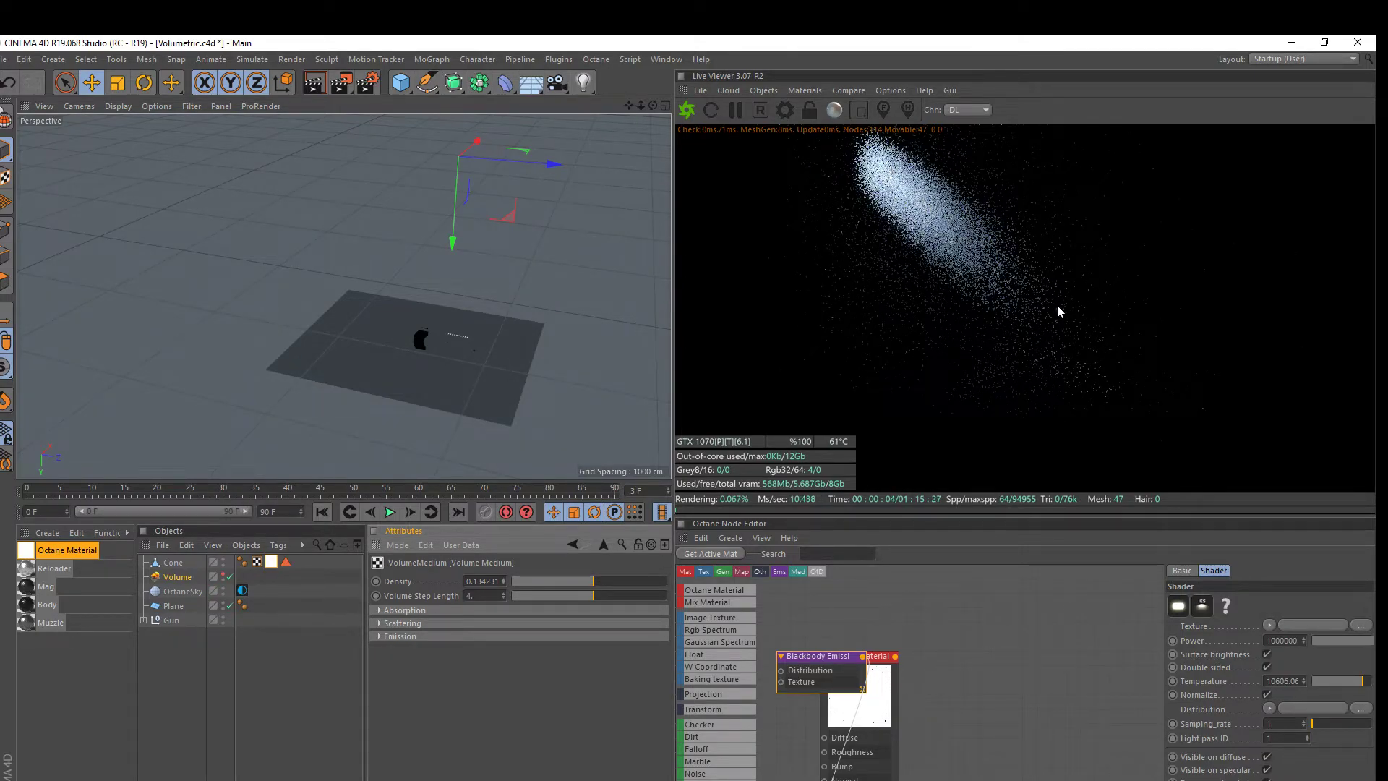
pyautogui.click(557, 582)
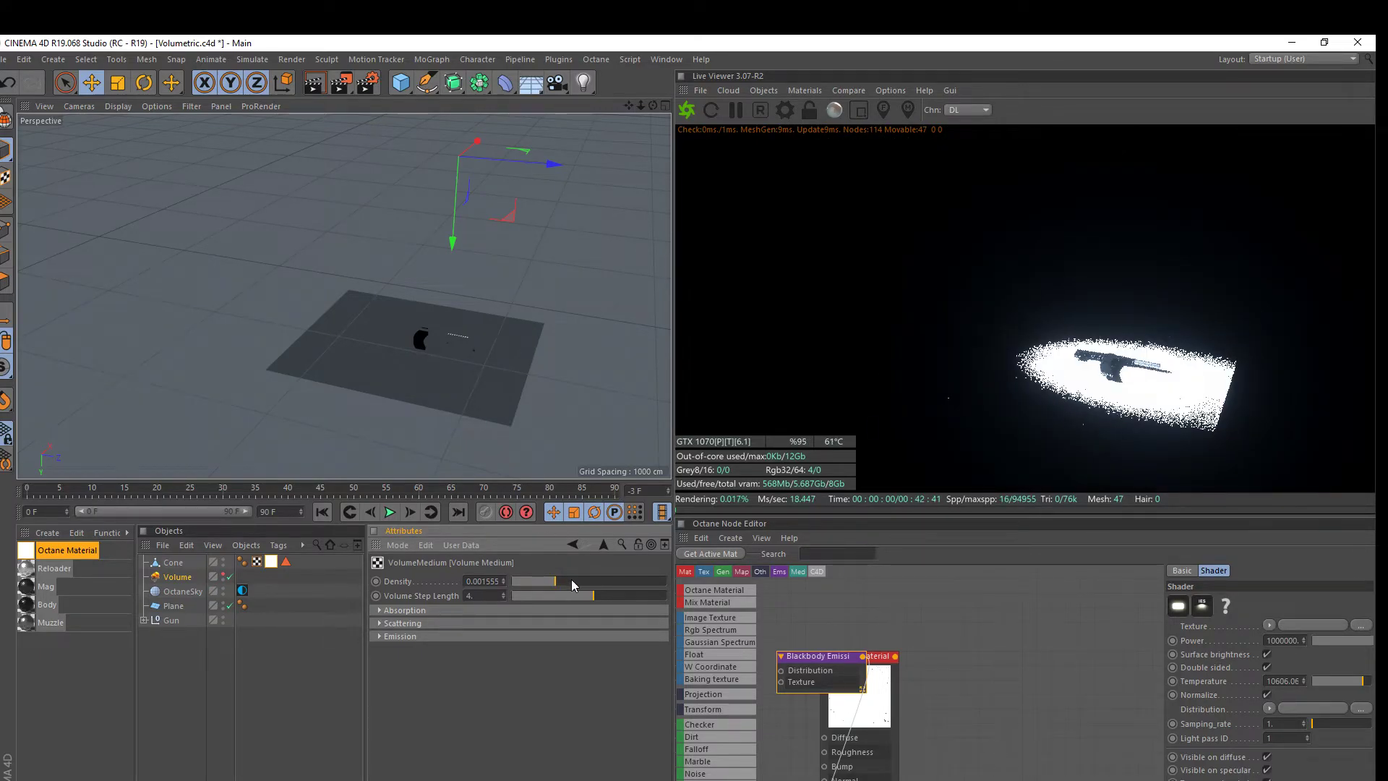
# Raise the density of the Volume object's medium to about 0.0745 and save the scene
pyautogui.moveTo(572, 584); pyautogui.dragTo(587, 592)
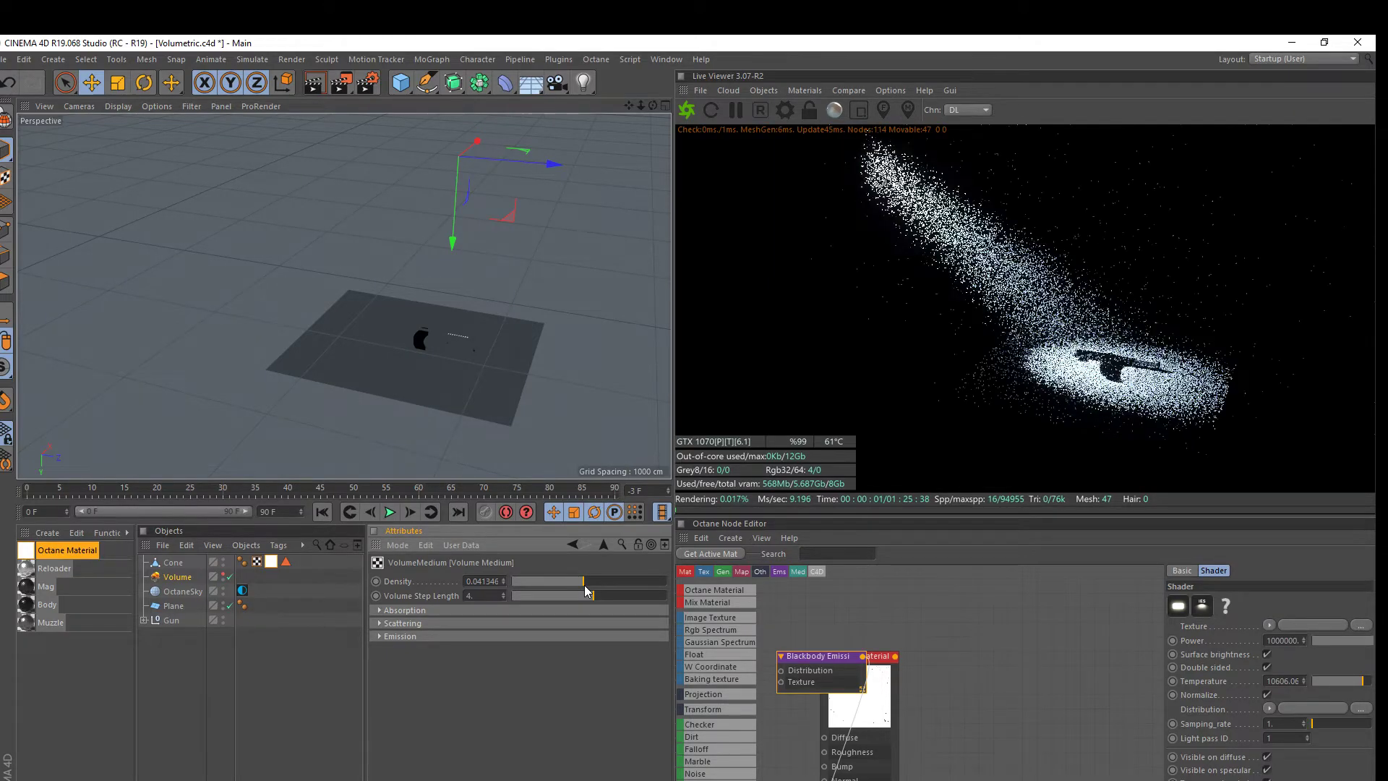
pyautogui.moveTo(587, 592); pyautogui.dragTo(591, 589)
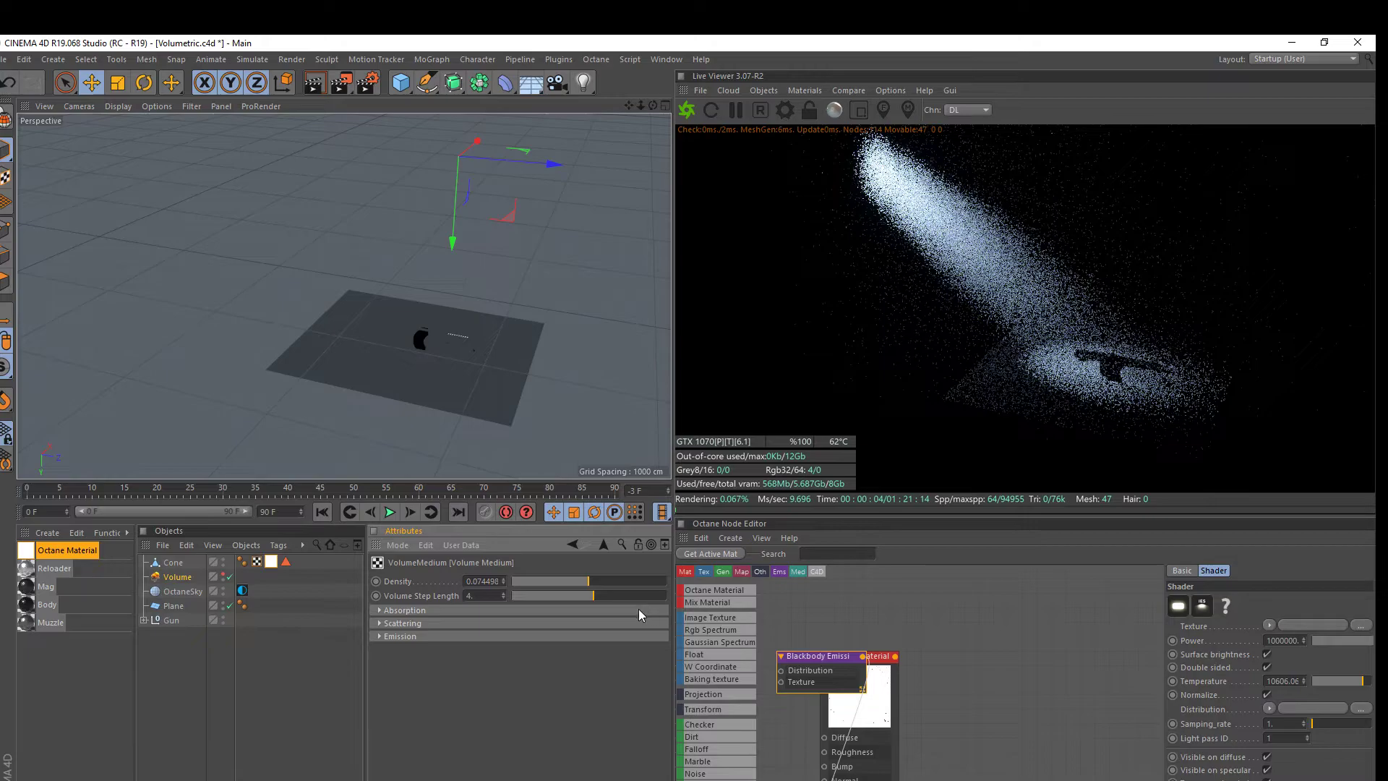
pyautogui.hotkey('ctrl', 's')
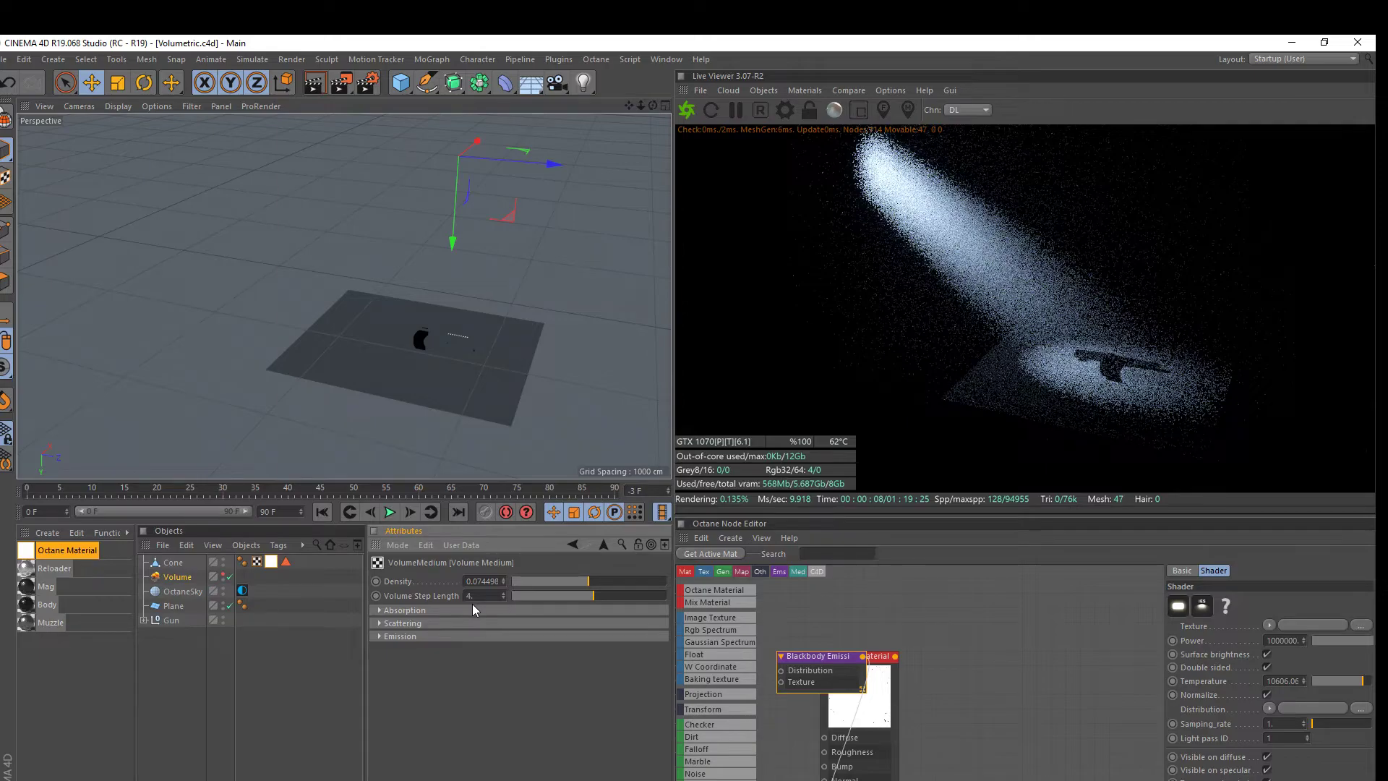
# Rearrange the Octane Material and Blackbody Emission nodes so the material's Emission connection is in view
pyautogui.doubleClick(490, 597)
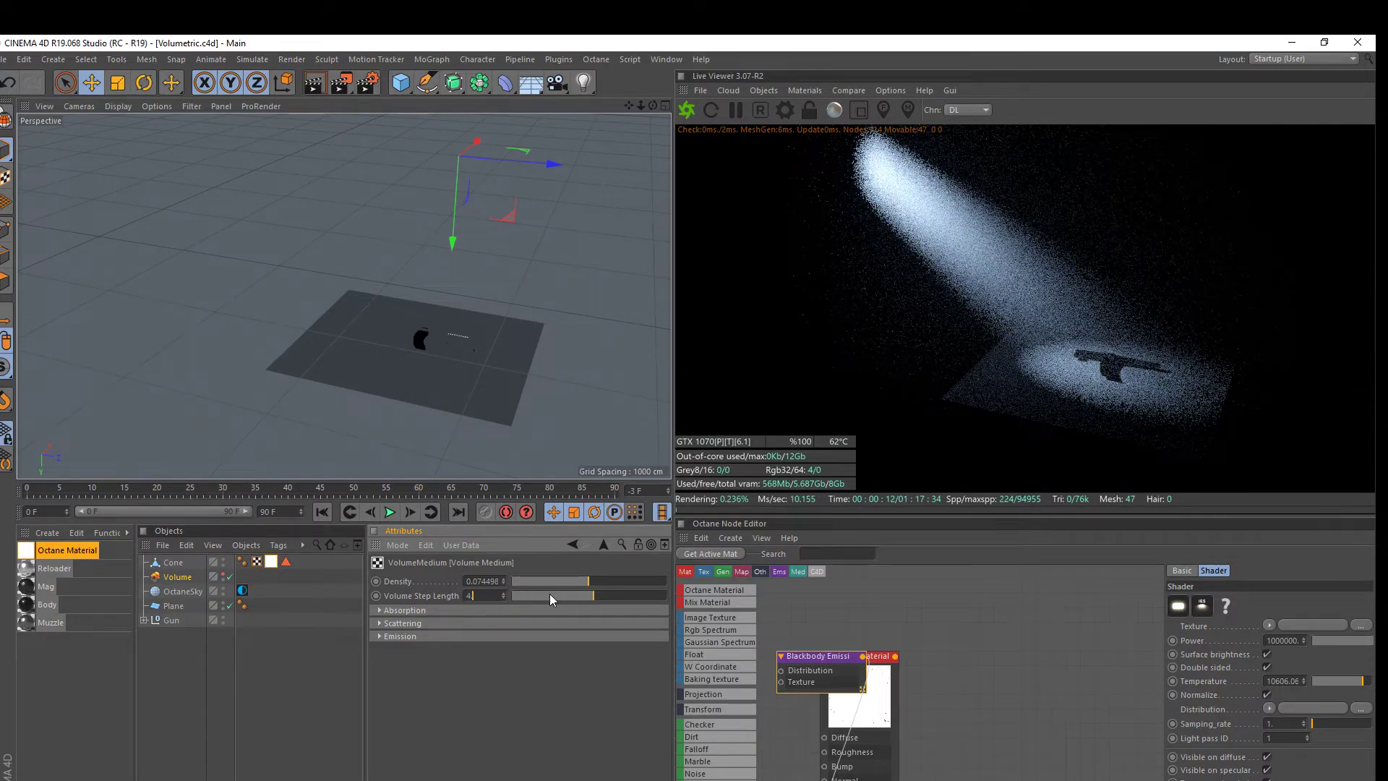
pyautogui.press('BackSpace')
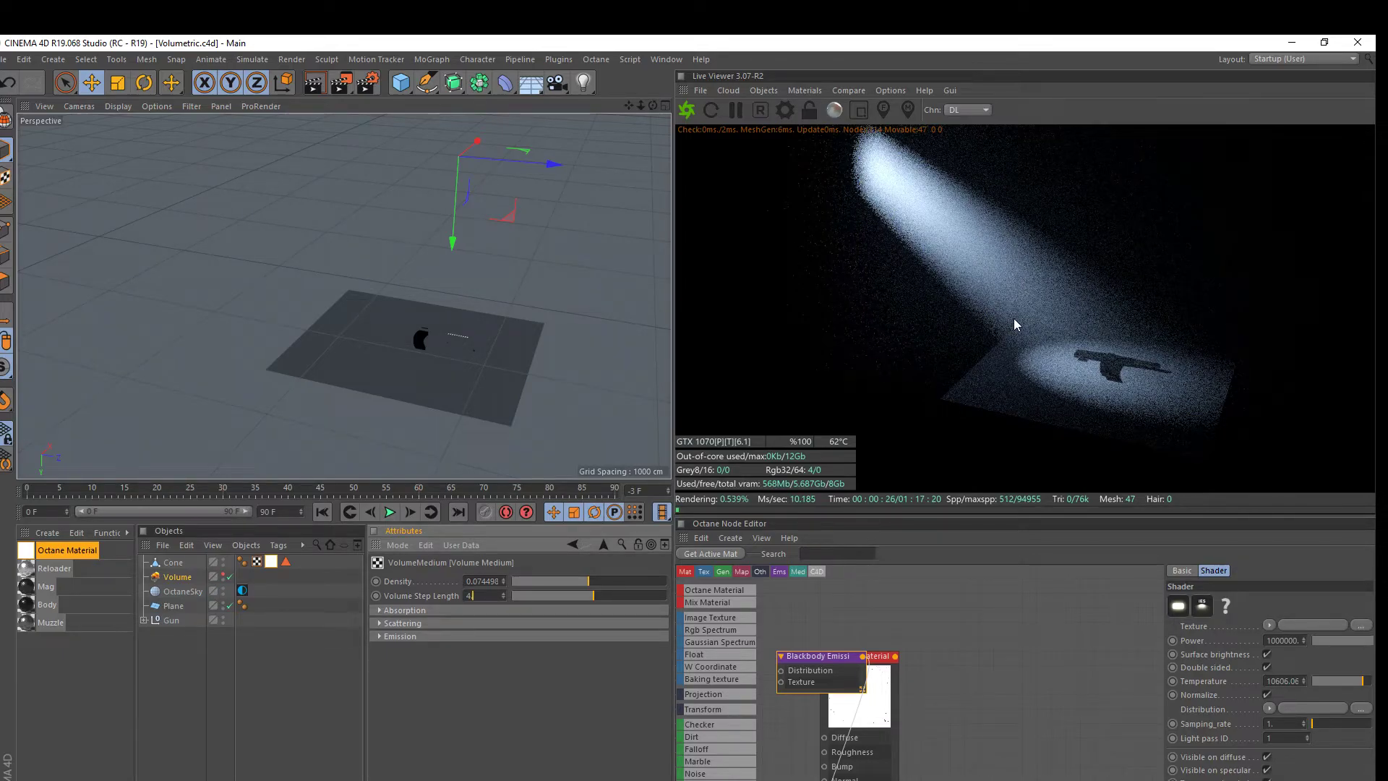
pyautogui.write('.')
pyautogui.moveTo(889, 734); pyautogui.dragTo(972, 600)
pyautogui.moveTo(816, 672); pyautogui.dragTo(844, 690)
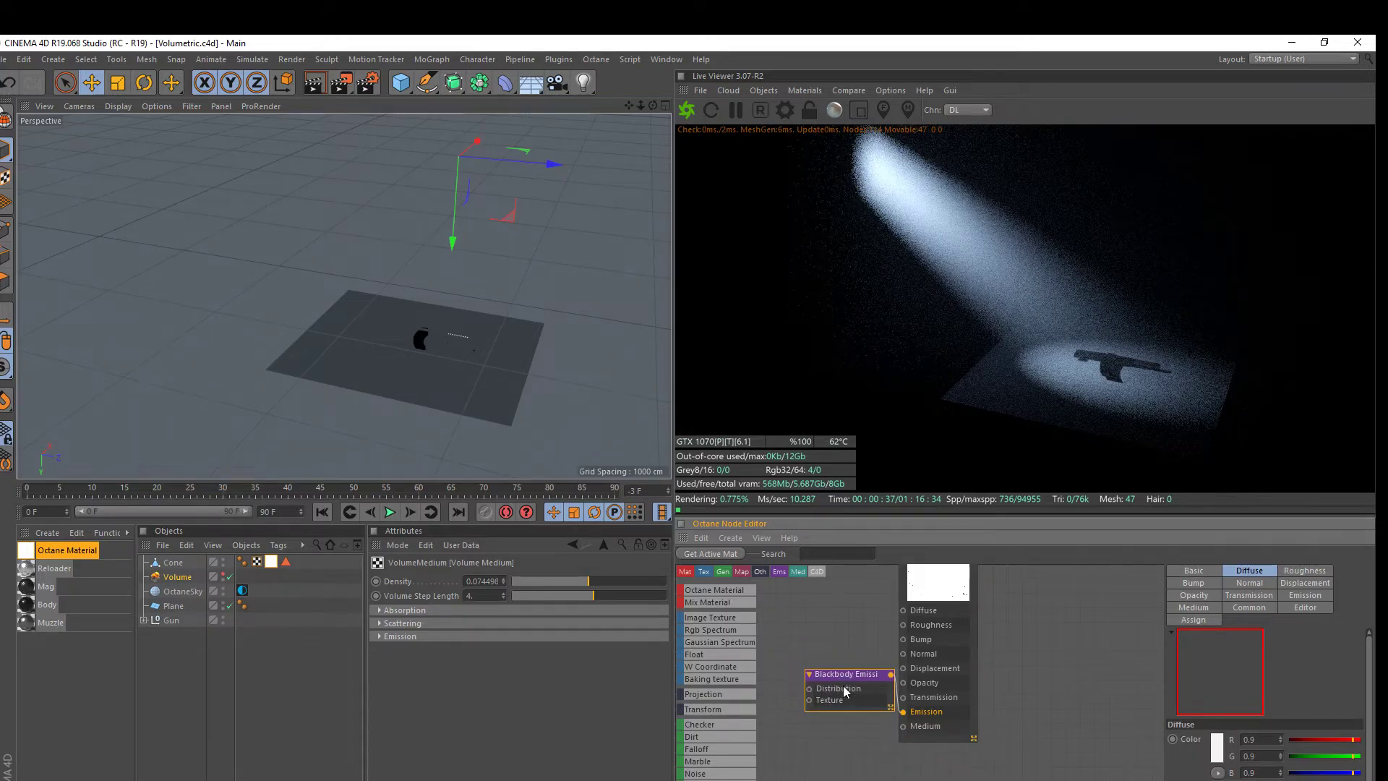
# Try shorter Volume Step Length values of 1 and 0.2 on the volume medium
pyautogui.click(472, 596)
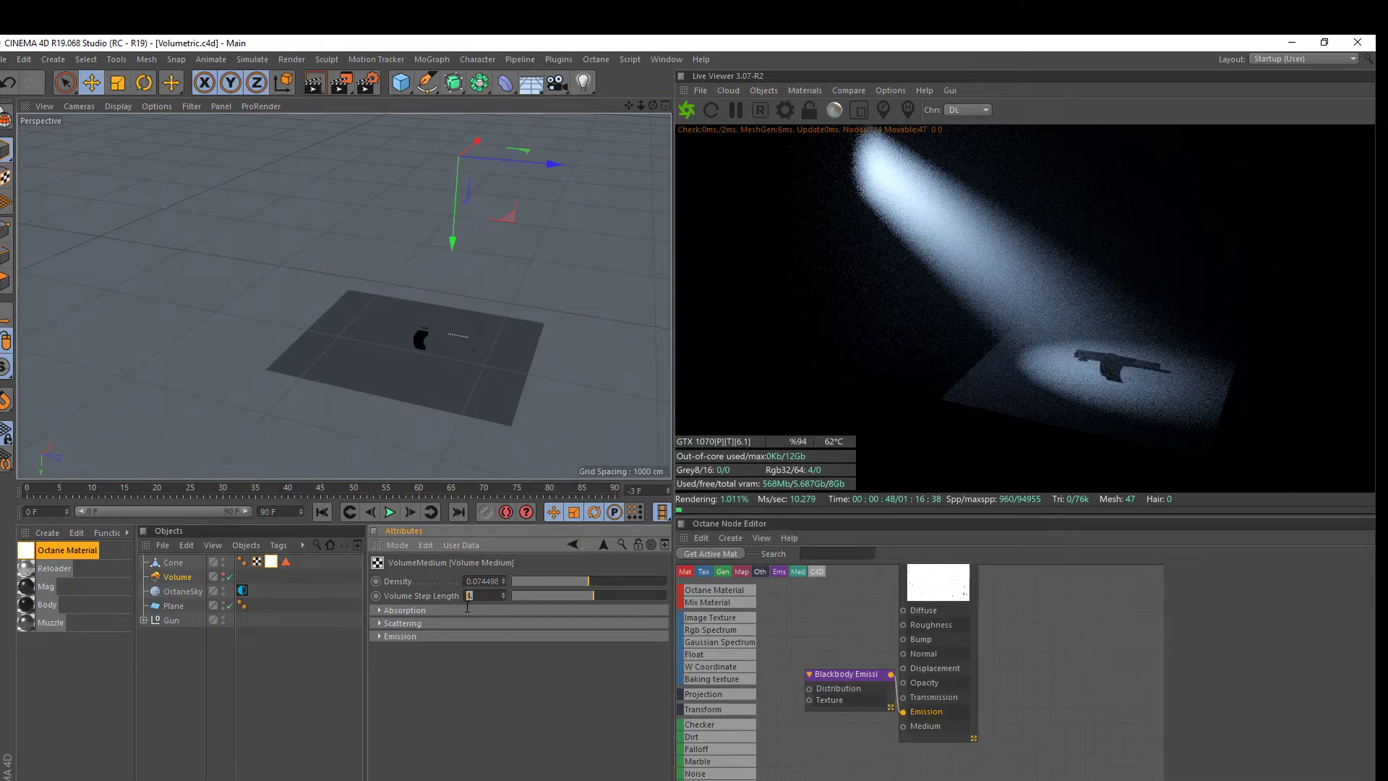
pyautogui.click(477, 597)
pyautogui.write('.')
pyautogui.press('Return')
pyautogui.write('1.')
pyautogui.press('Return')
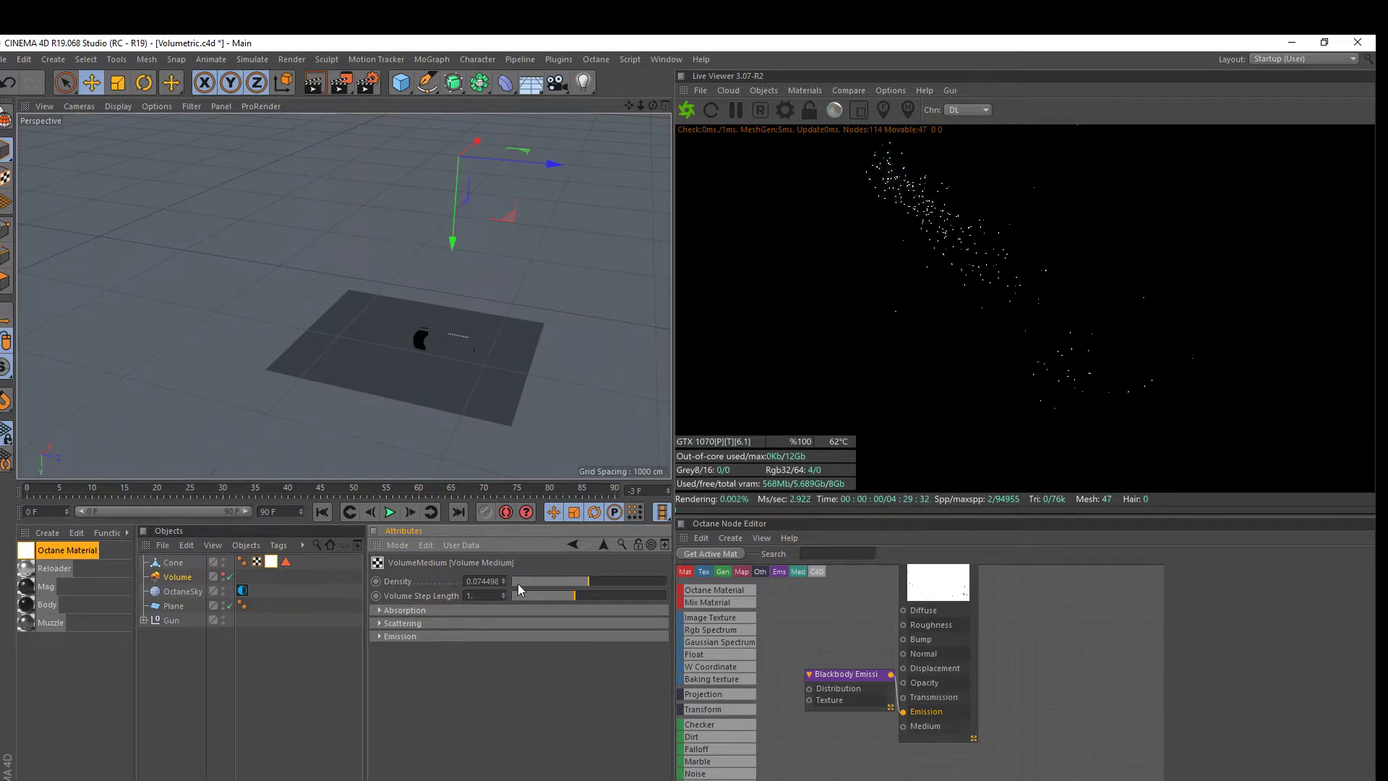
pyautogui.write('0.2')
pyautogui.press('Return')
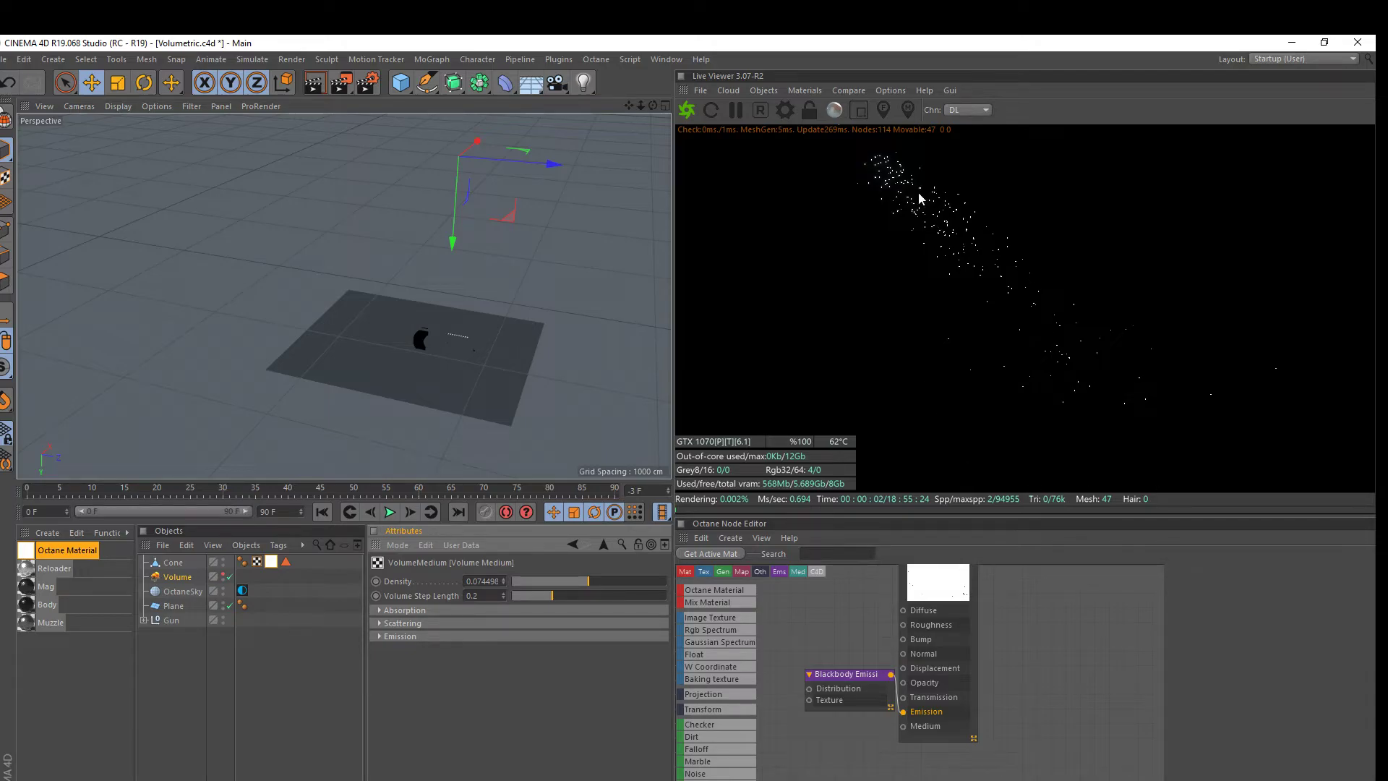
# Try longer Volume Step Length values of 20 and 5 on the volume medium
pyautogui.click(490, 593)
pyautogui.write('20')
pyautogui.press('Return')
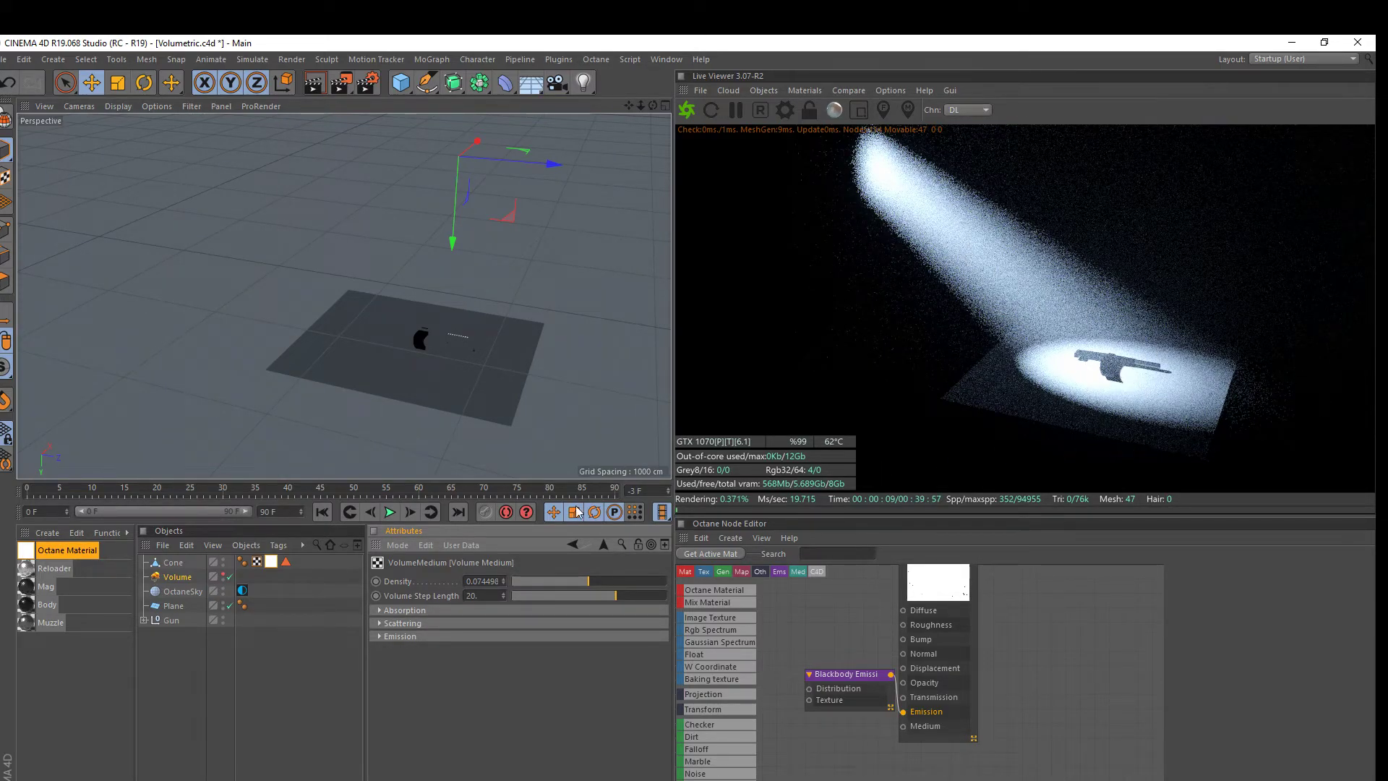
pyautogui.click(473, 595)
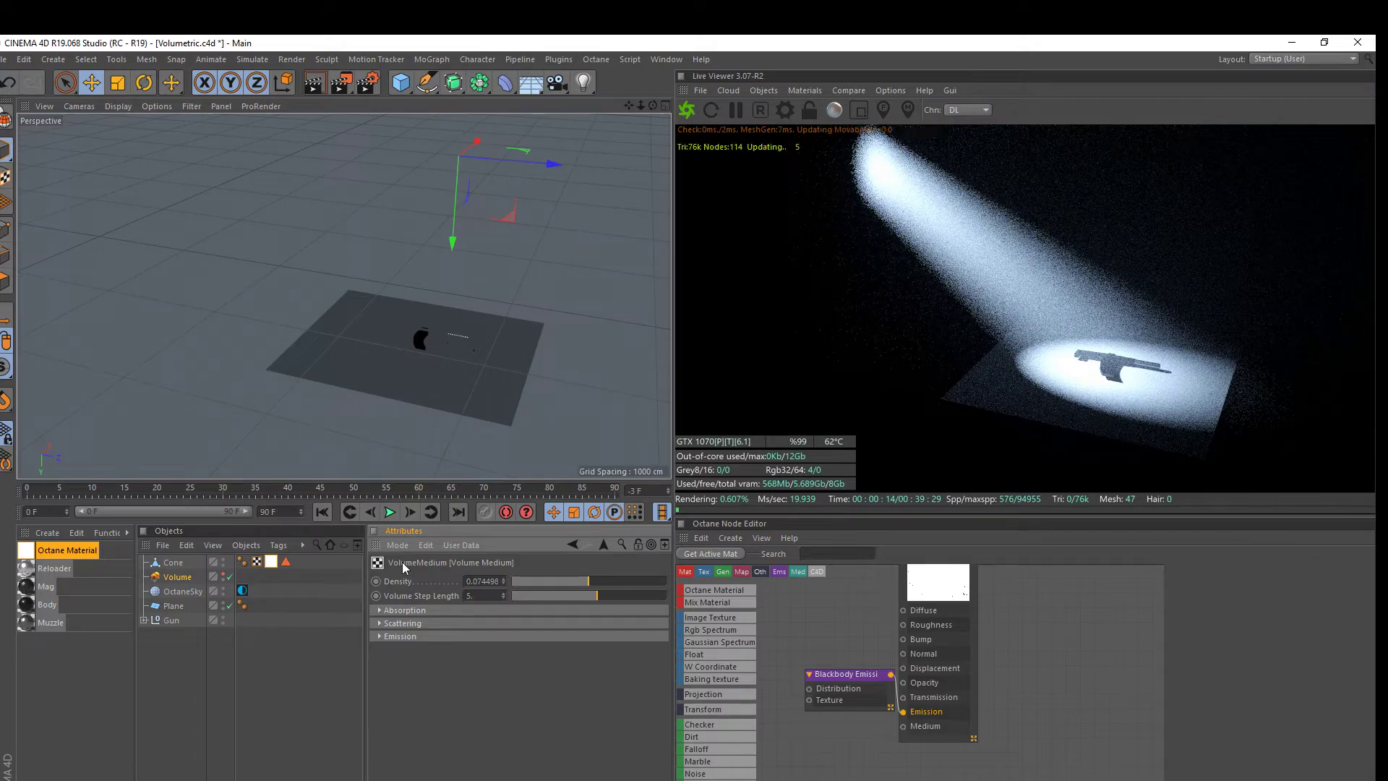
pyautogui.write('5')
pyautogui.press('Return')
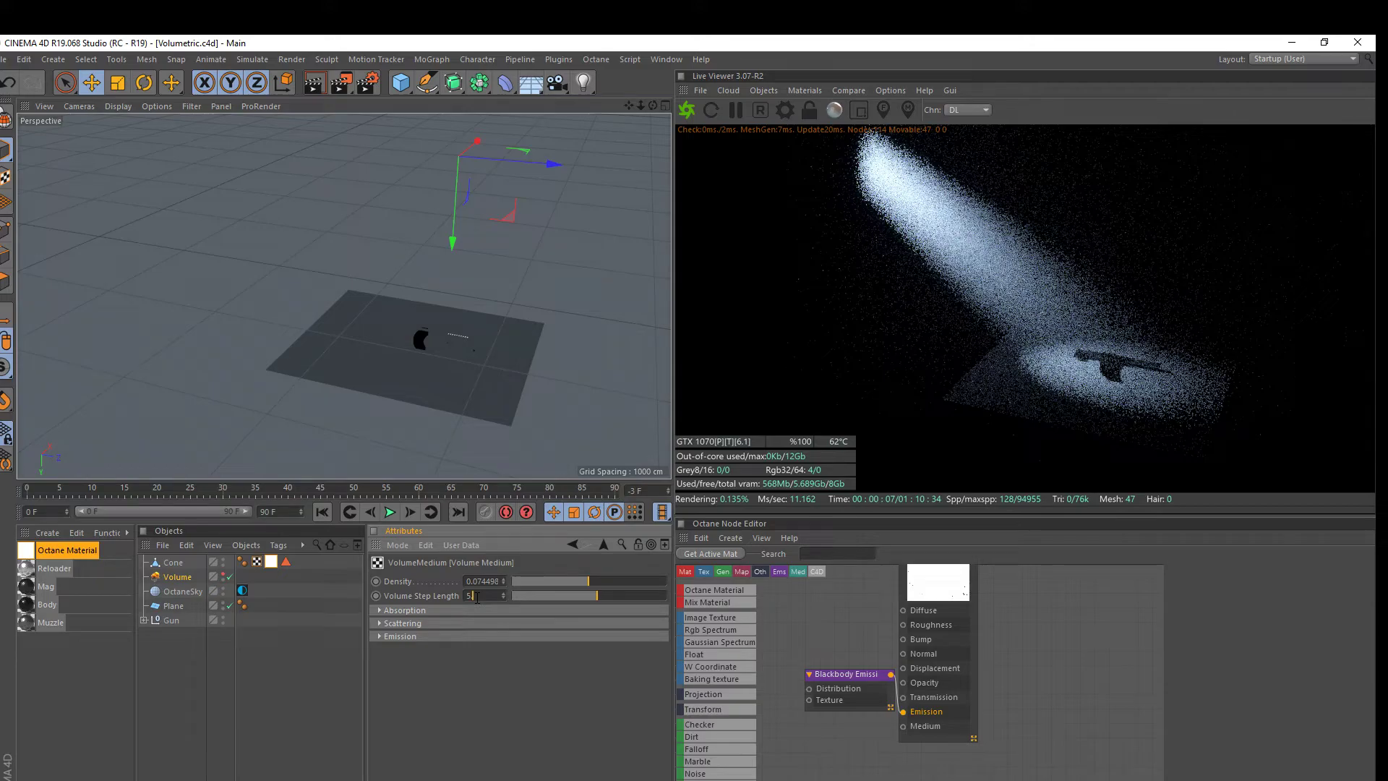
# Set the volume medium's Volume Step Length to 7
pyautogui.write('.')
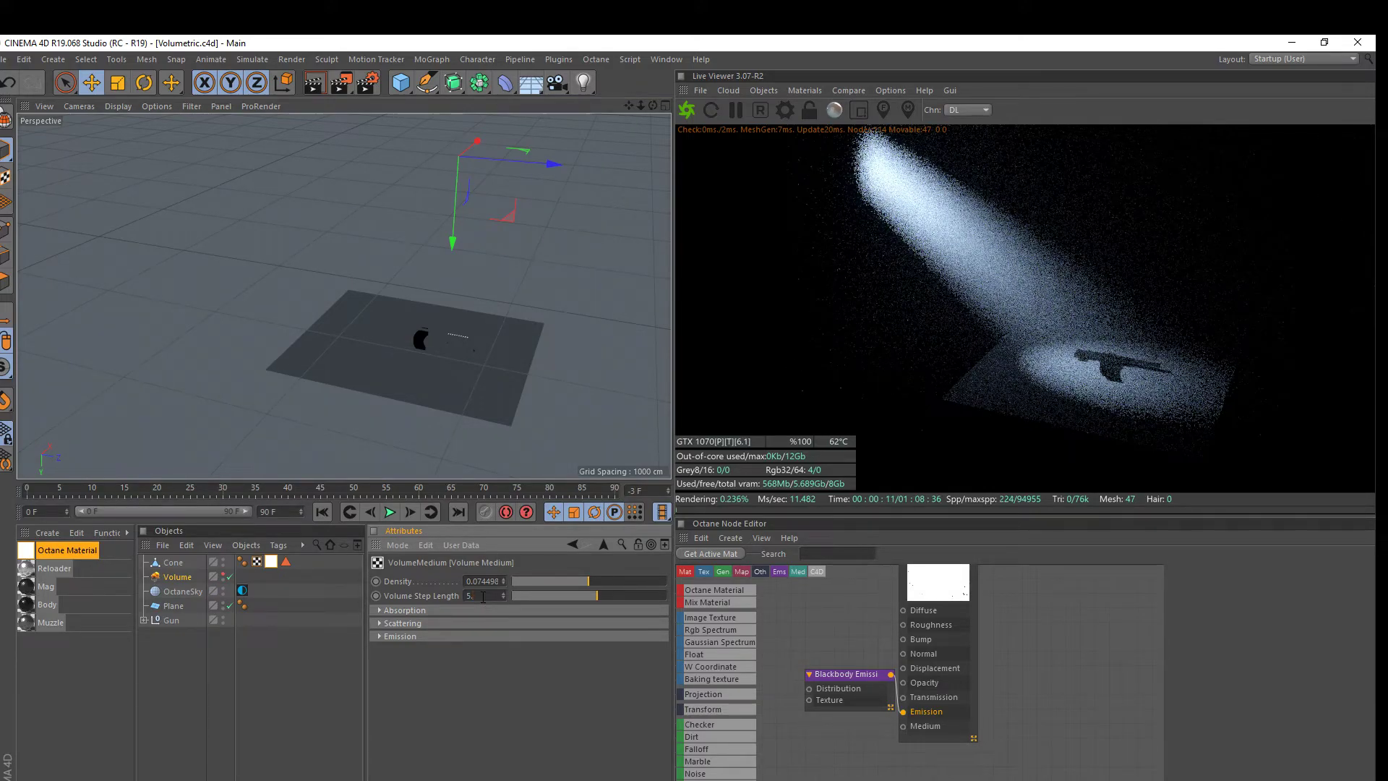
pyautogui.moveTo(483, 597); pyautogui.dragTo(438, 611)
pyautogui.write('7')
pyautogui.press('Return')
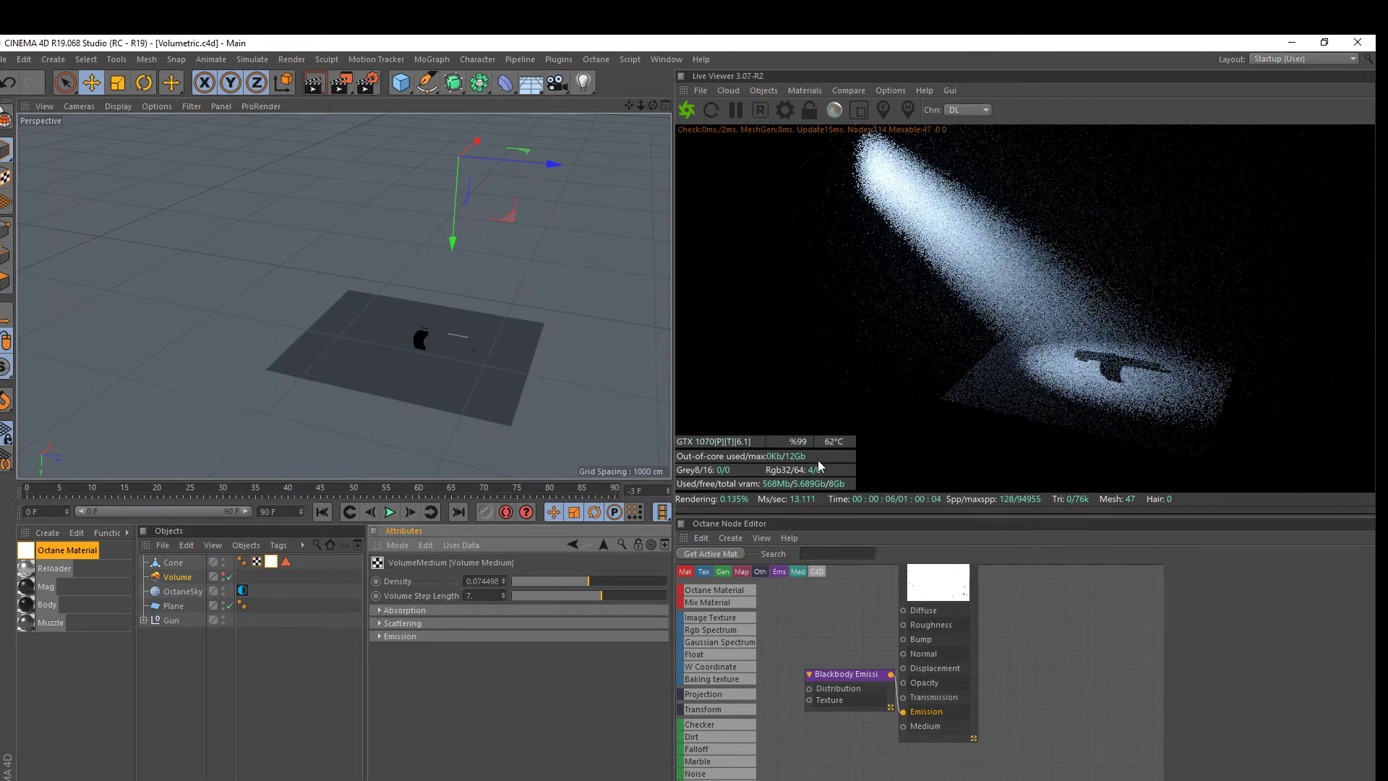
# Enlarge the Plane under the gun to about 6066 wide and 4425 high, and save the scene
pyautogui.click(394, 386)
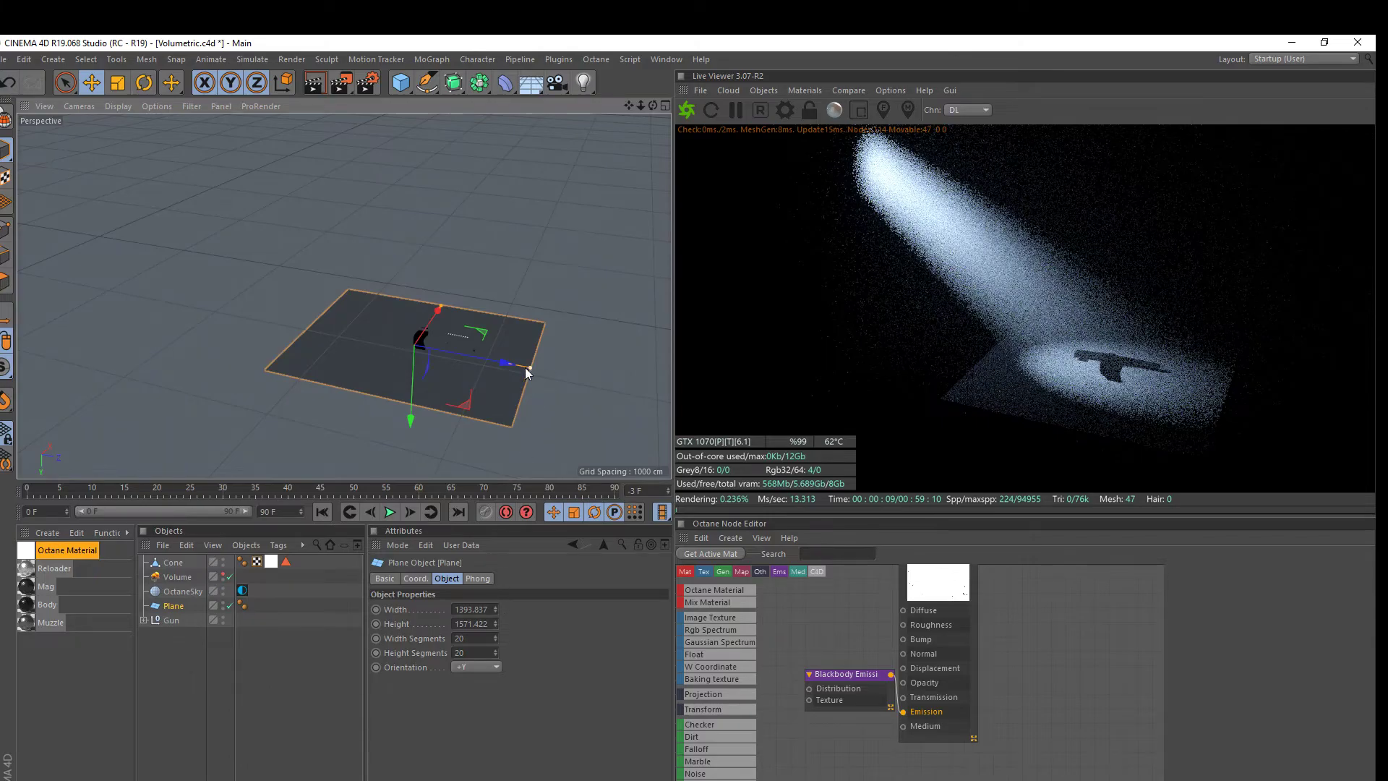
pyautogui.moveTo(525, 367); pyautogui.dragTo(657, 394)
pyautogui.moveTo(441, 307); pyautogui.dragTo(506, 225)
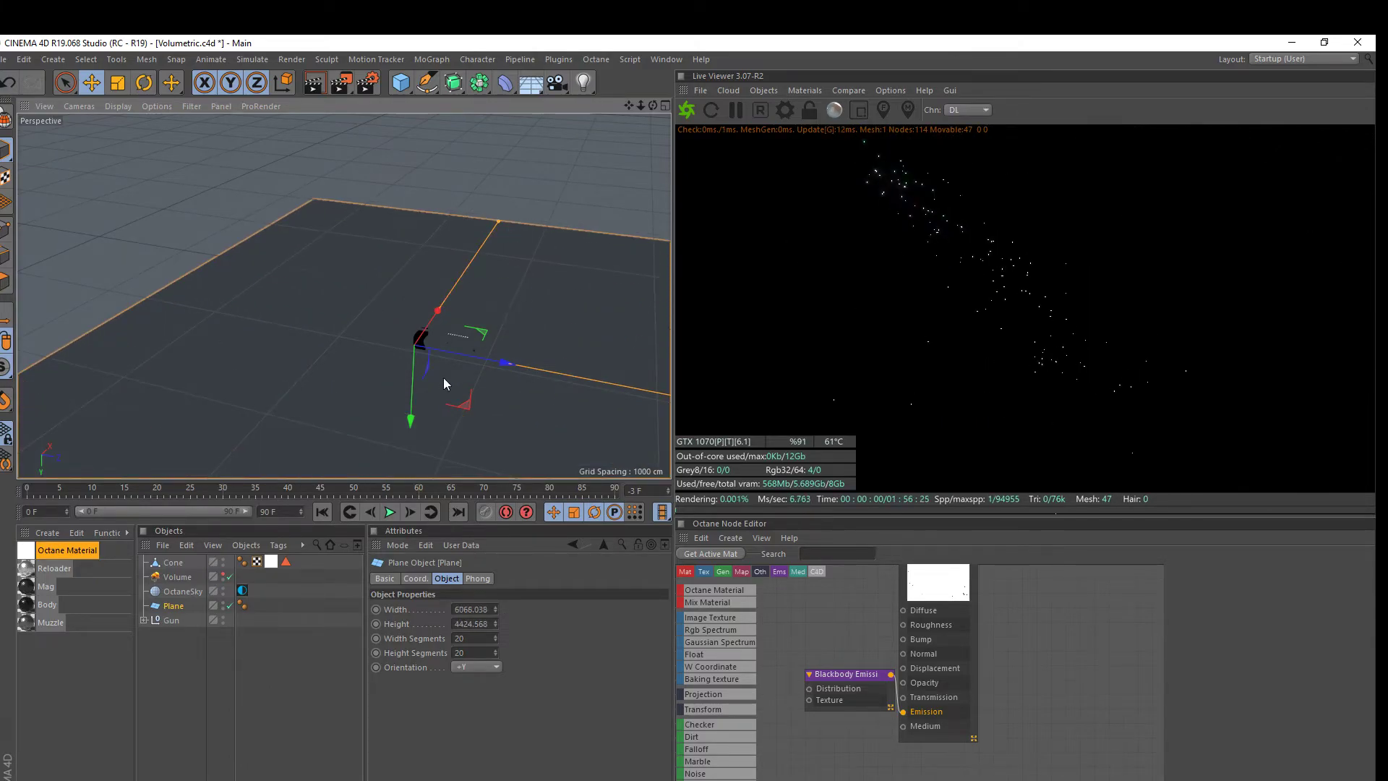
pyautogui.hotkey('ctrl', 's')
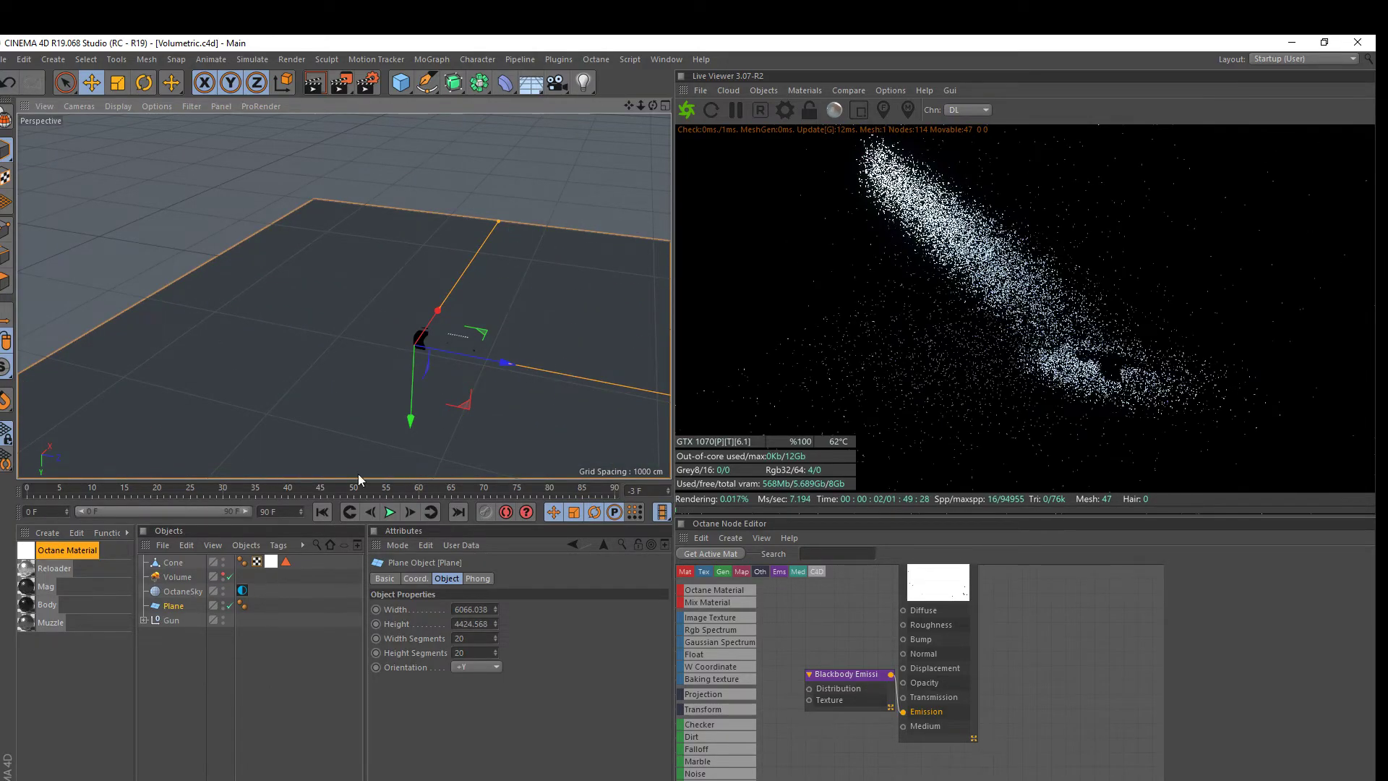
# Examine the cone's light beam over the gun and the enlarged plane from several distances and angles
pyautogui.scroll(-1, 655, 149)
pyautogui.moveTo(629, 105); pyautogui.dragTo(665, 202)
pyautogui.scroll(-3, 589, 279)
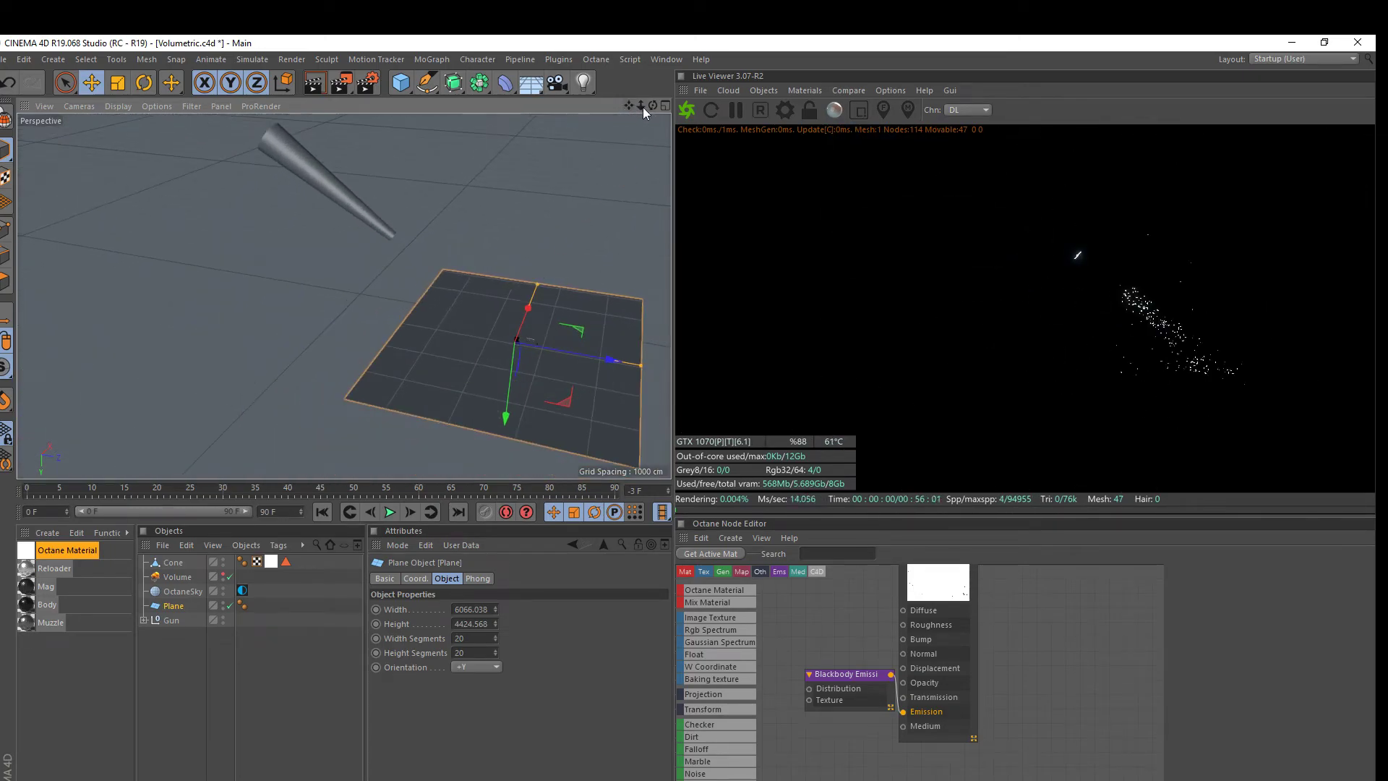
pyautogui.moveTo(641, 105); pyautogui.dragTo(300, 202)
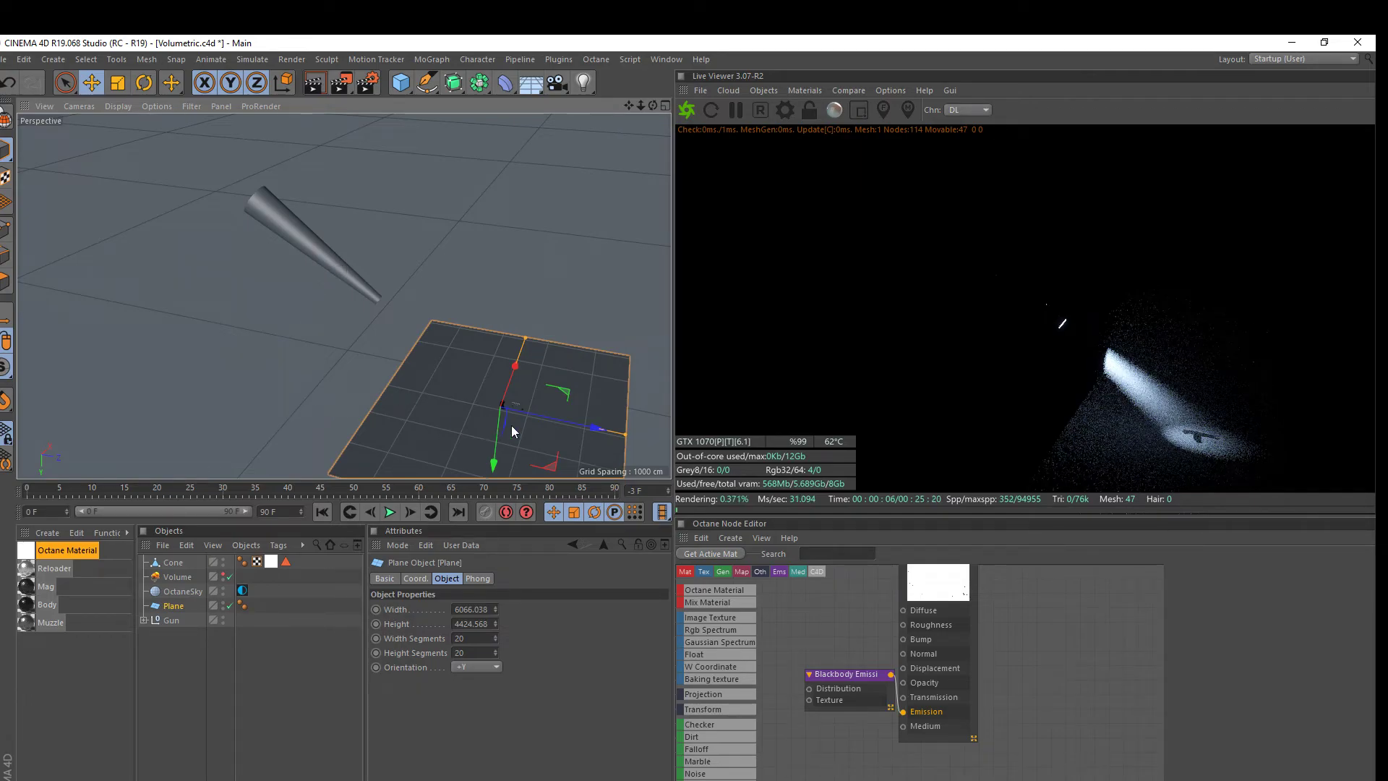
pyautogui.scroll(4, 516, 422)
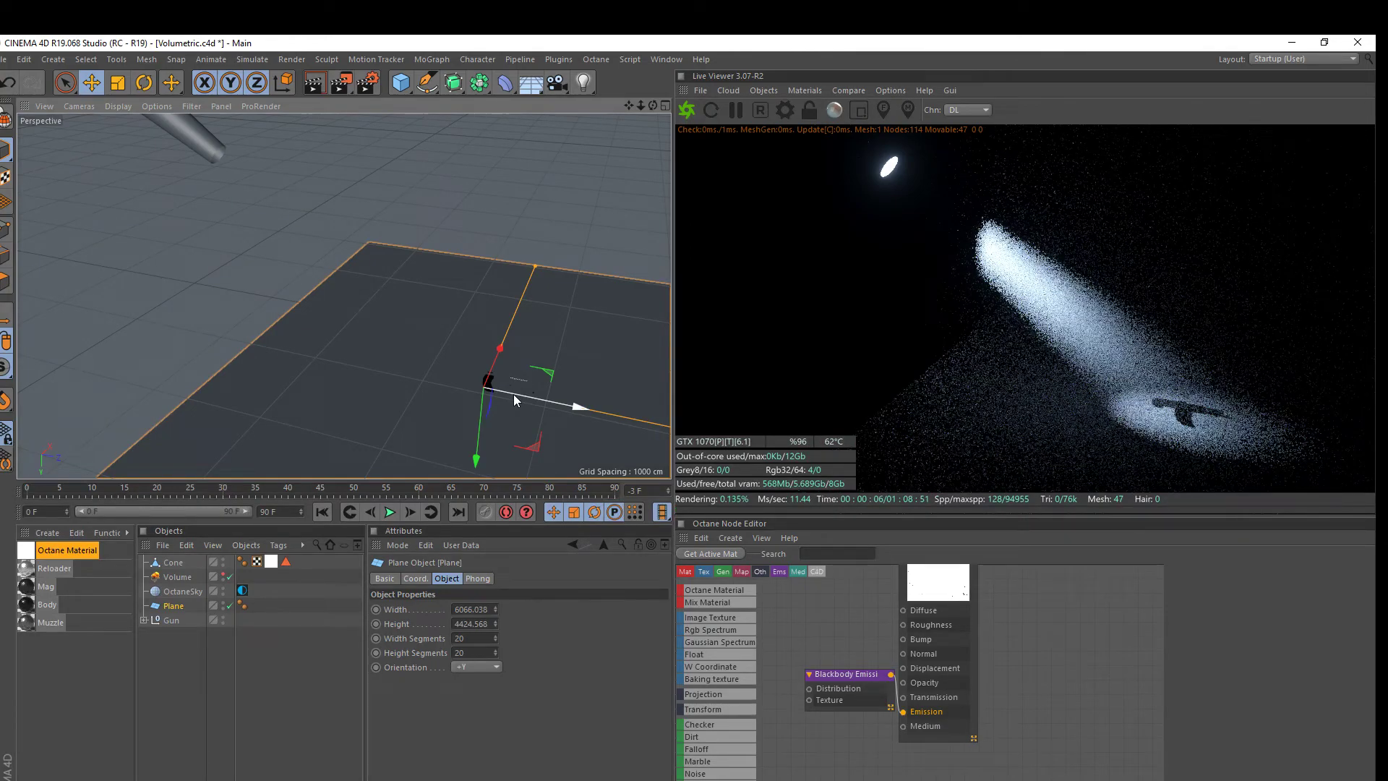
pyautogui.moveTo(658, 103); pyautogui.dragTo(552, 280)
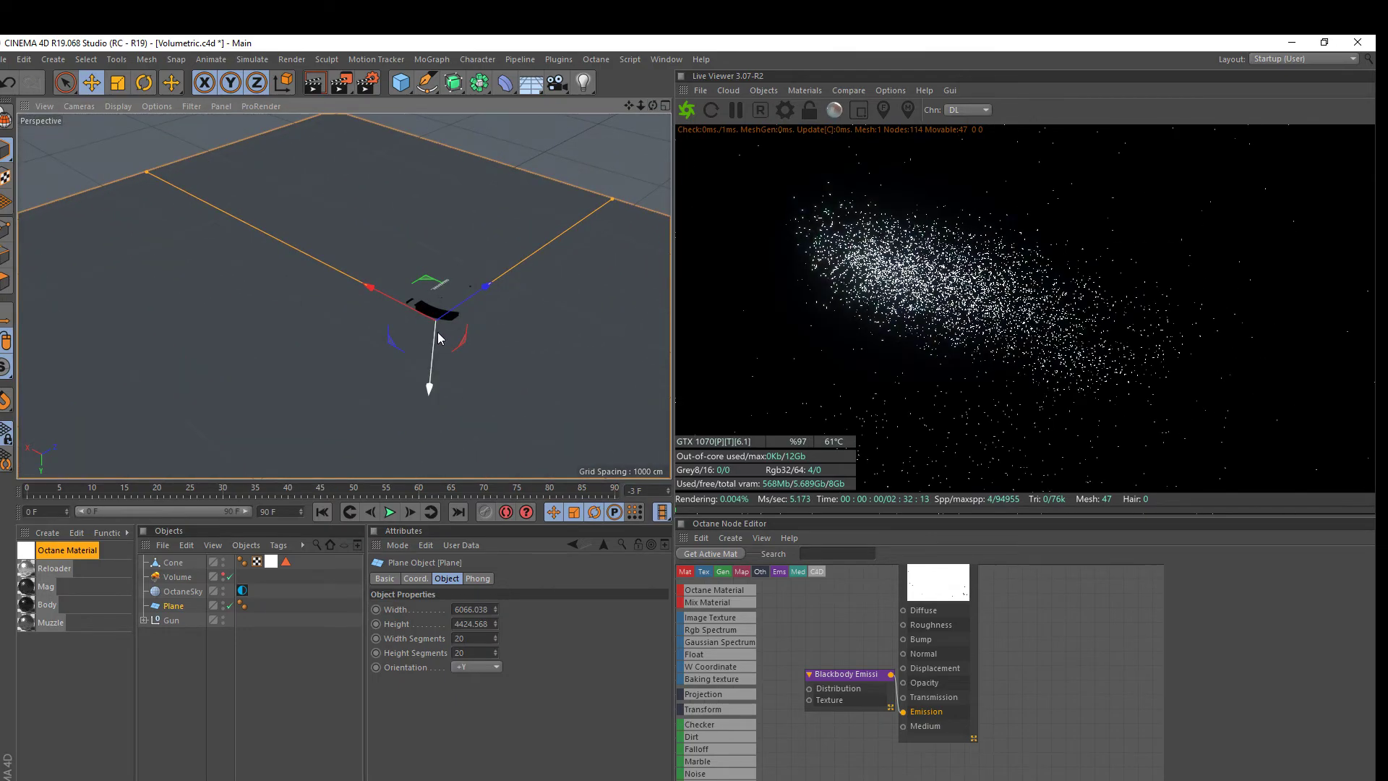
pyautogui.moveTo(657, 110); pyautogui.dragTo(626, 158)
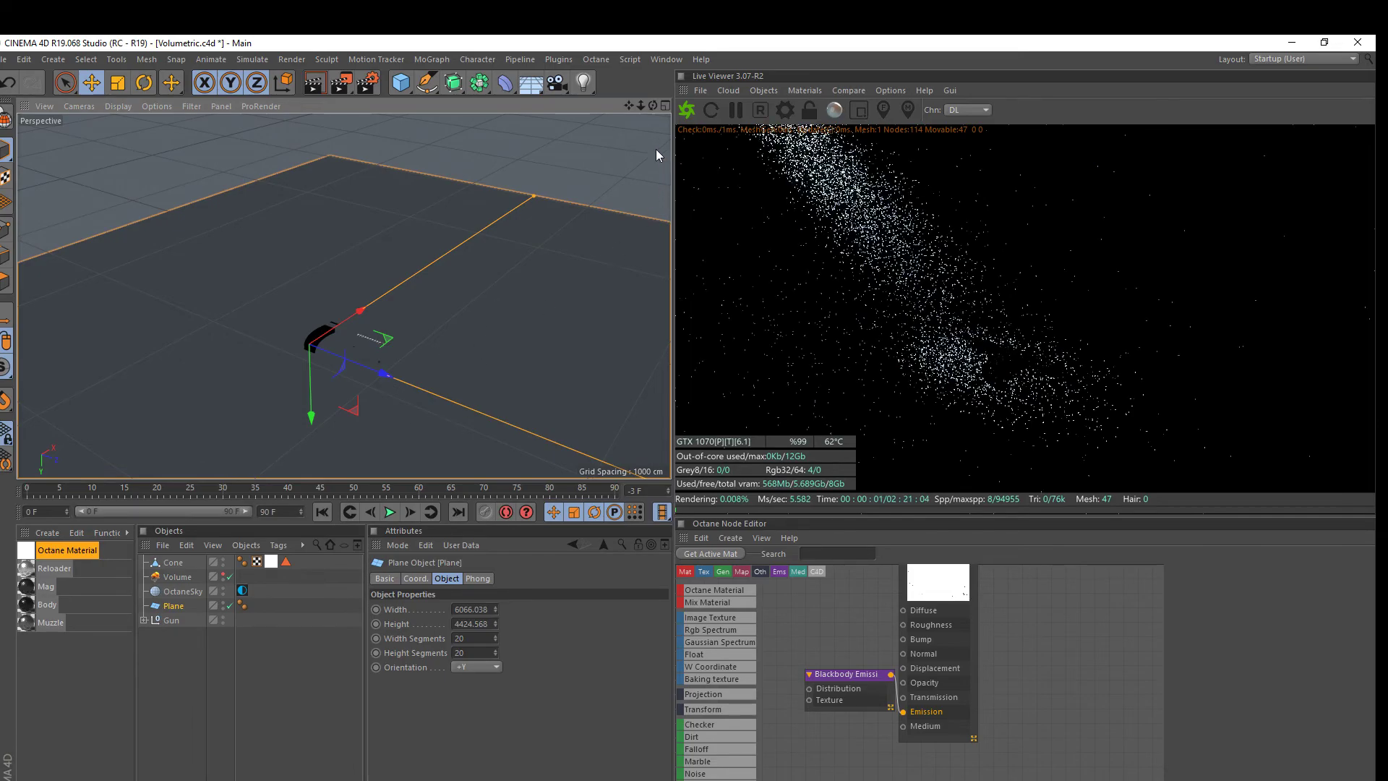
pyautogui.moveTo(634, 104); pyautogui.dragTo(639, 111)
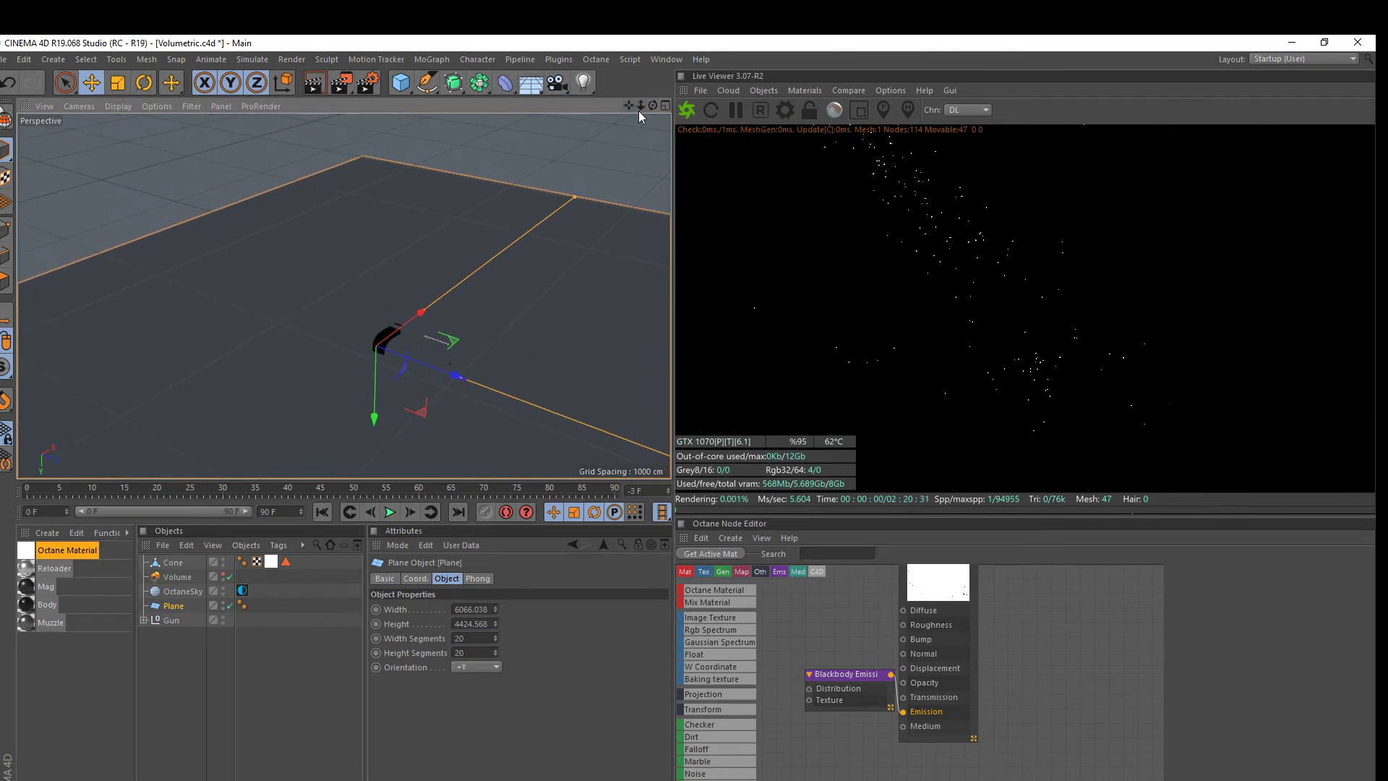